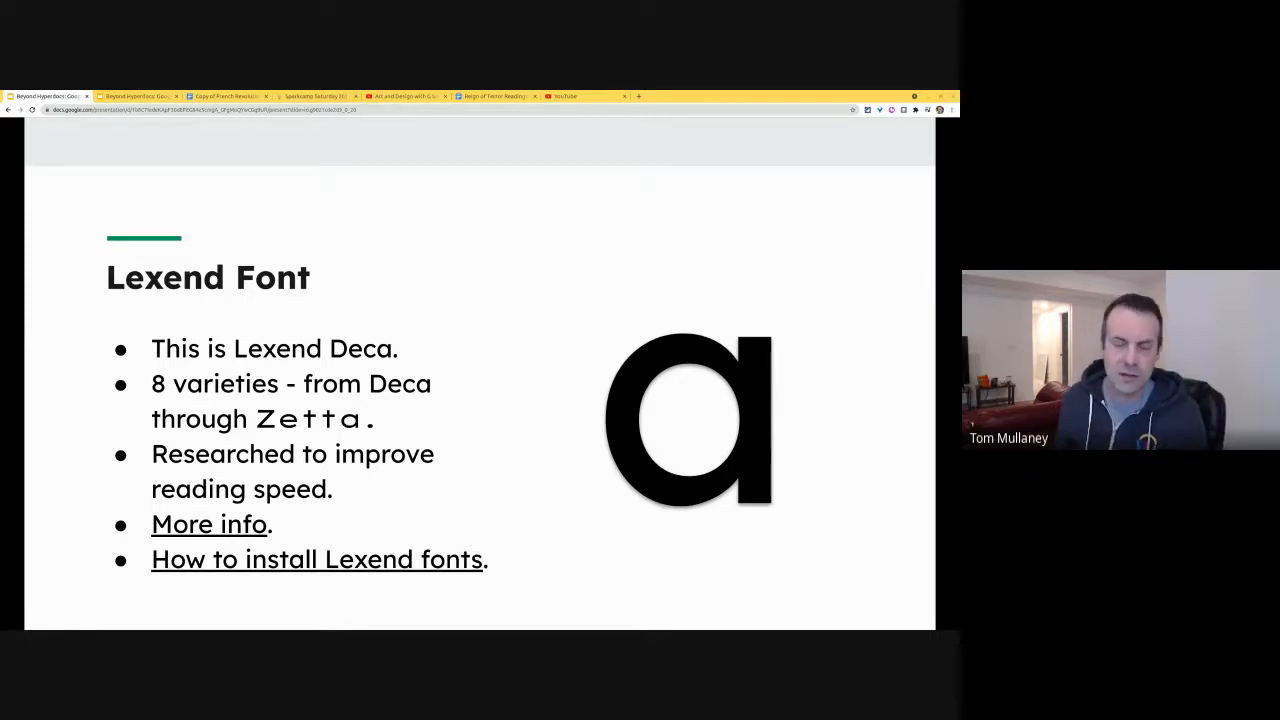
# Advance to the Hyperlink Text slide, then copy the web address of the Sparkcamp Saturday page
pyautogui.press('Right')
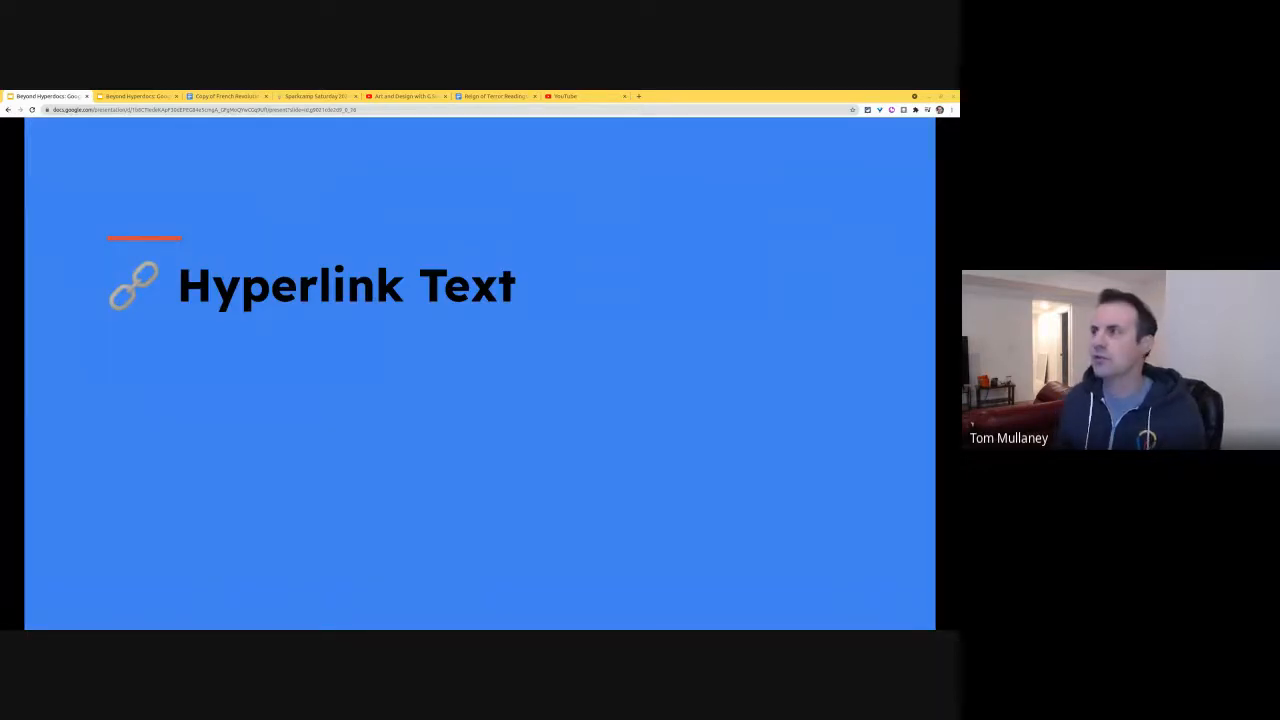
pyautogui.click(317, 97)
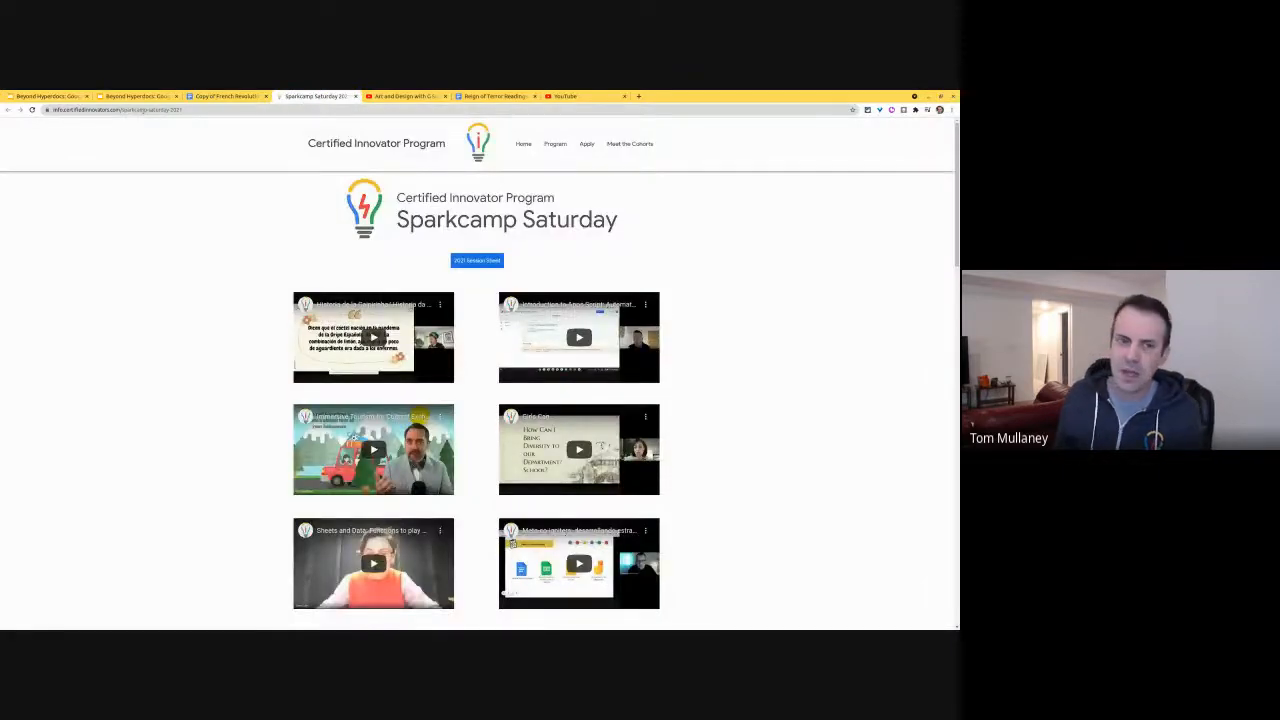
pyautogui.click(145, 110)
pyautogui.rightClick(145, 110)
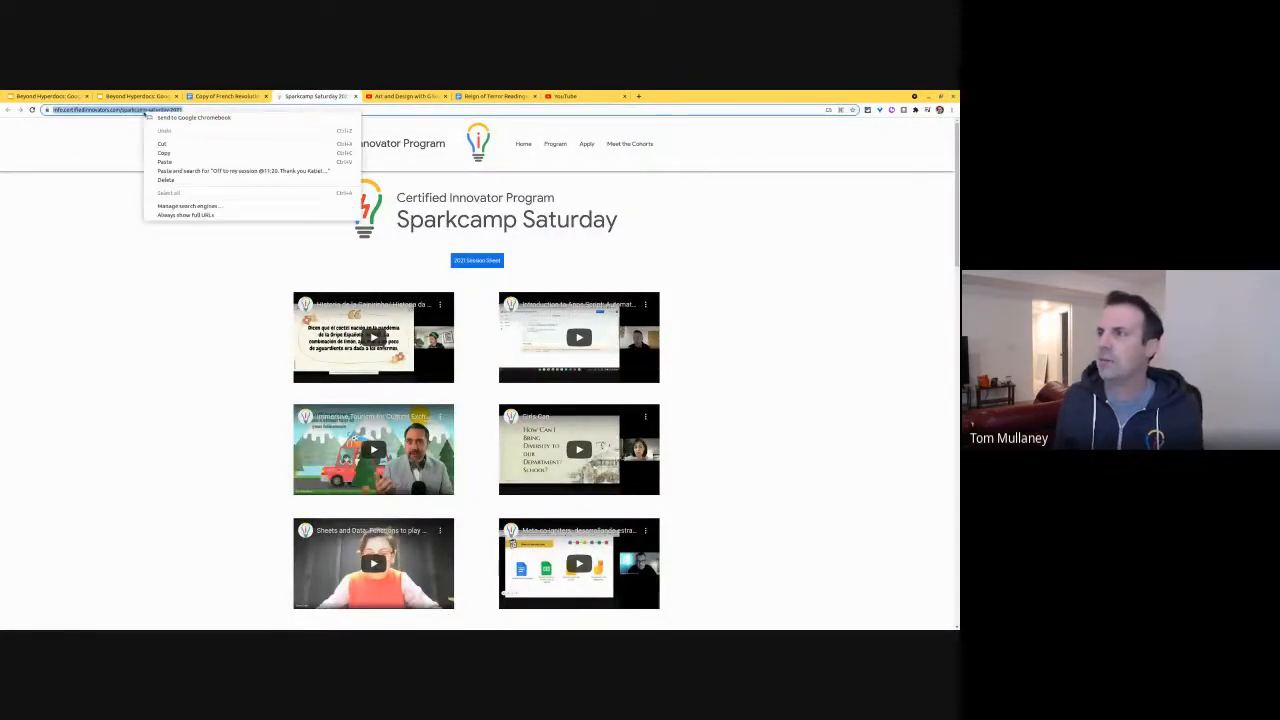
pyautogui.click(162, 153)
# Paste the copied Sparkcamp address below the activity list in the French Revolution study guide and turn it into a live link
pyautogui.click(225, 96)
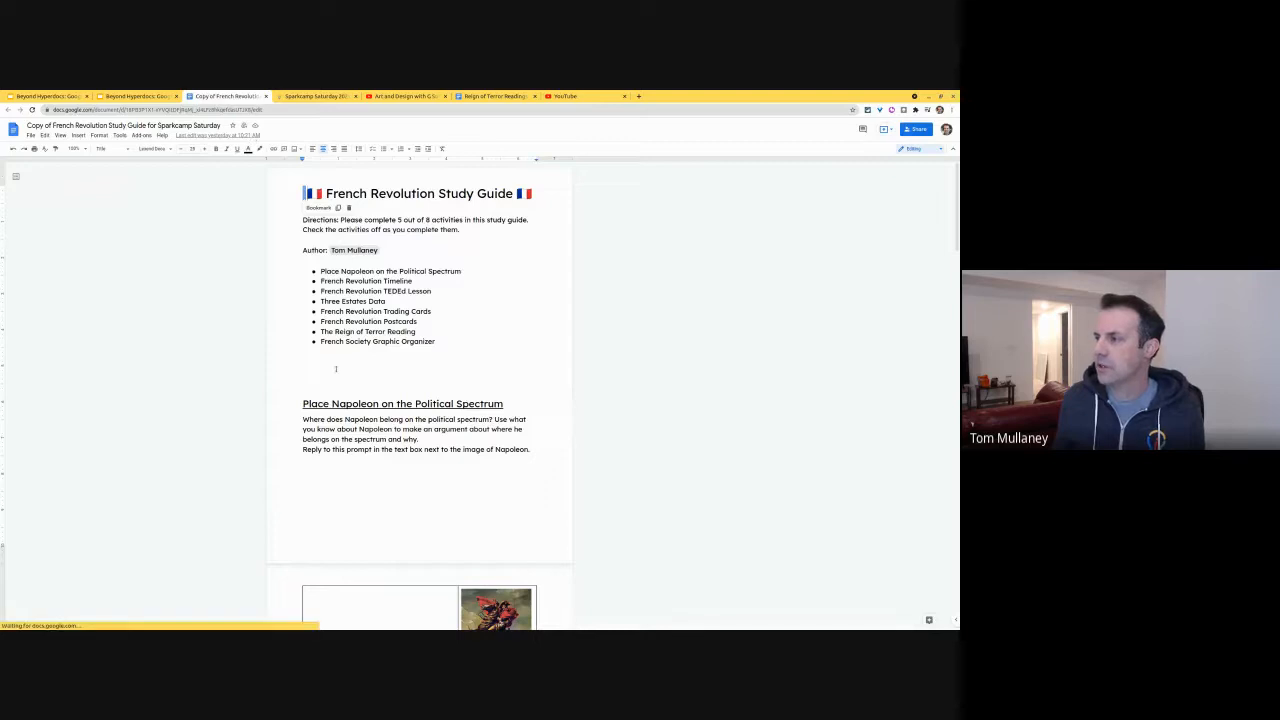
pyautogui.click(336, 369)
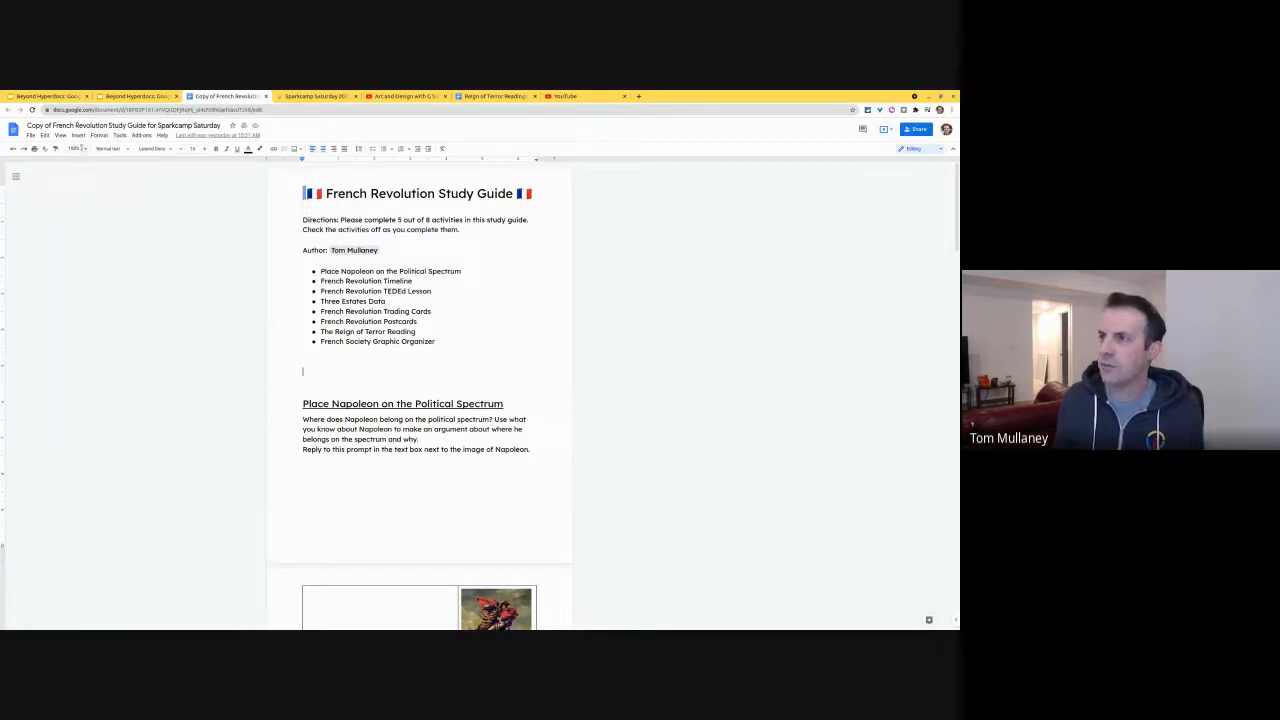
pyautogui.click(74, 148)
pyautogui.click(86, 163)
pyautogui.scroll(-1, 206, 516)
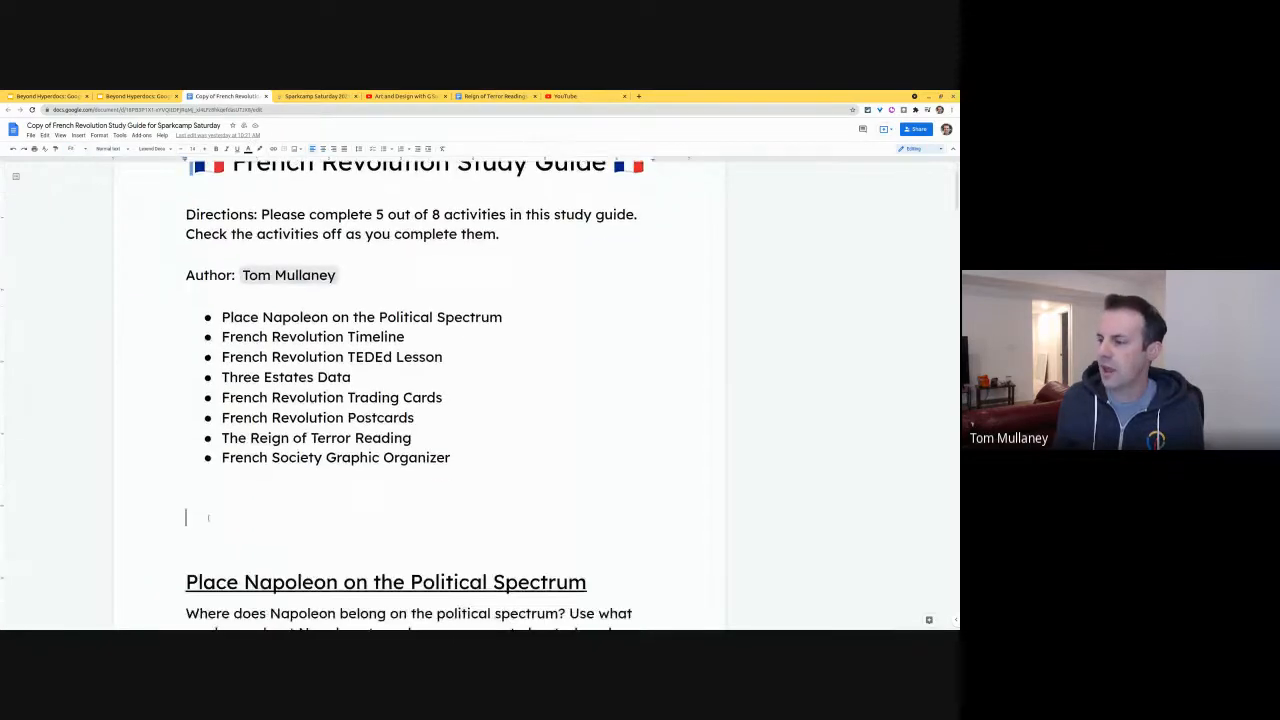
pyautogui.rightClick(203, 513)
pyautogui.click(249, 425)
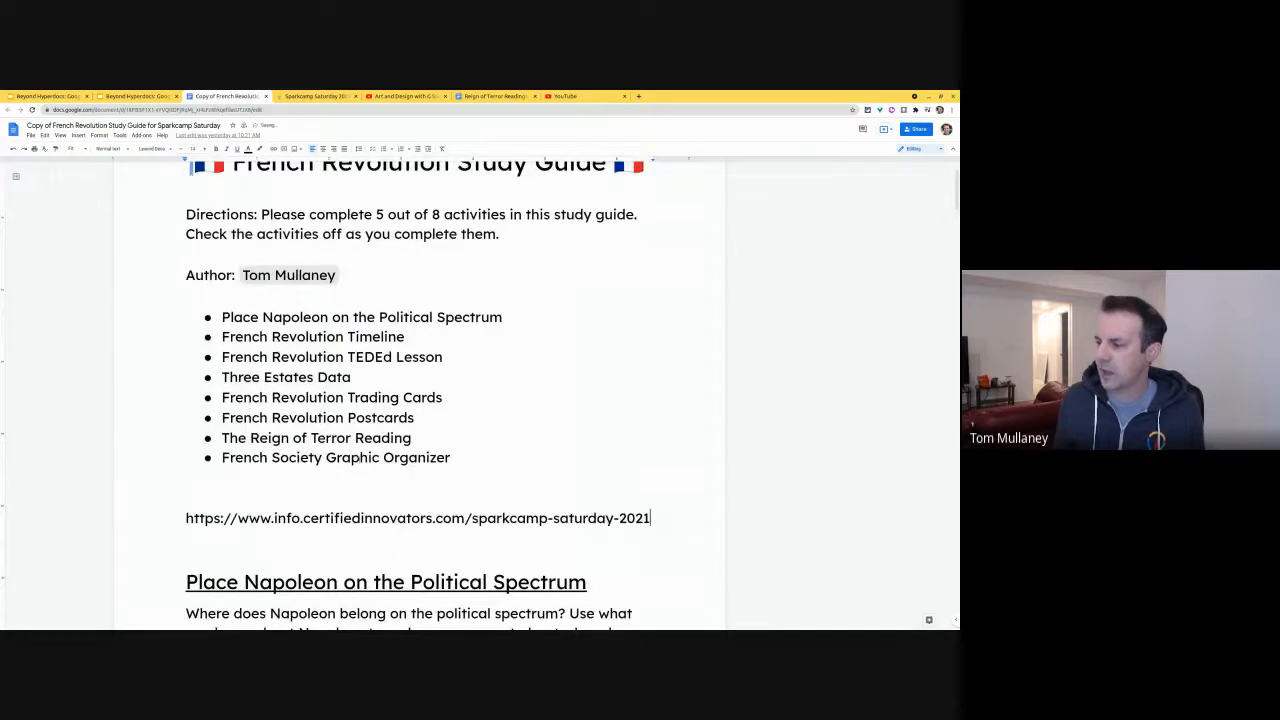
pyautogui.press('Return')
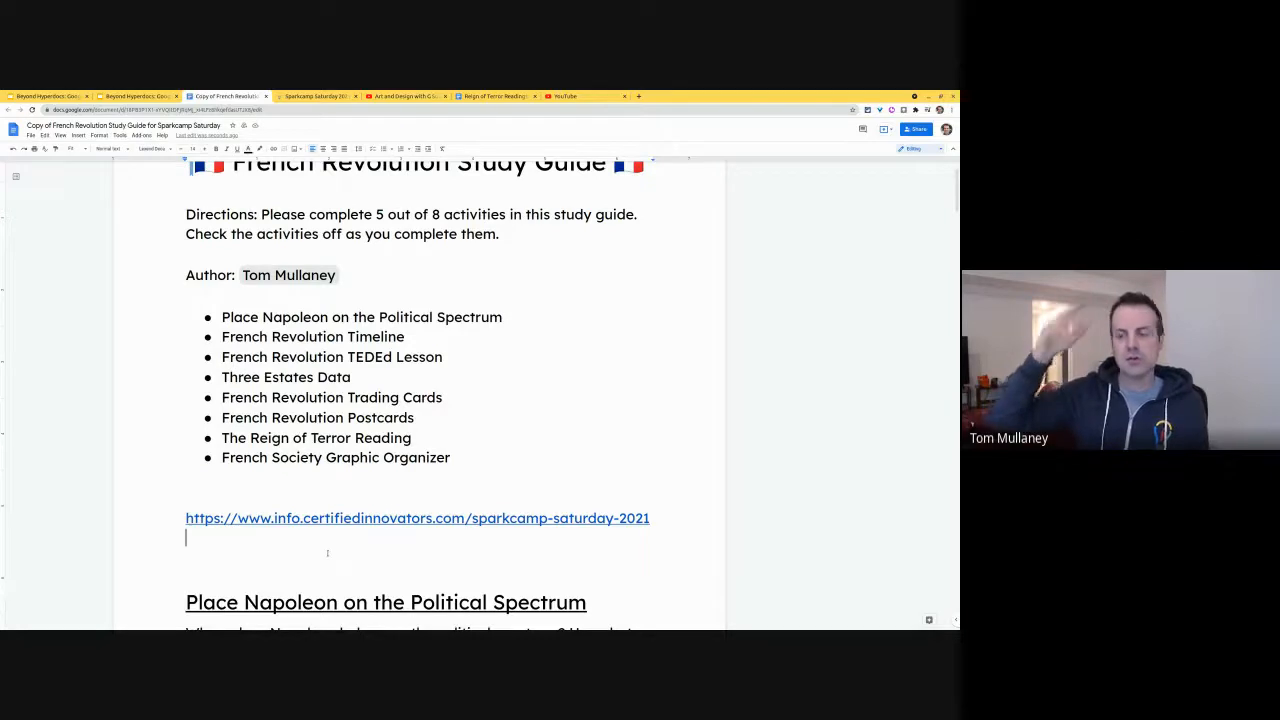
# Show the link preview of the pasted Sparkcamp address
pyautogui.scroll(-1, 310, 545)
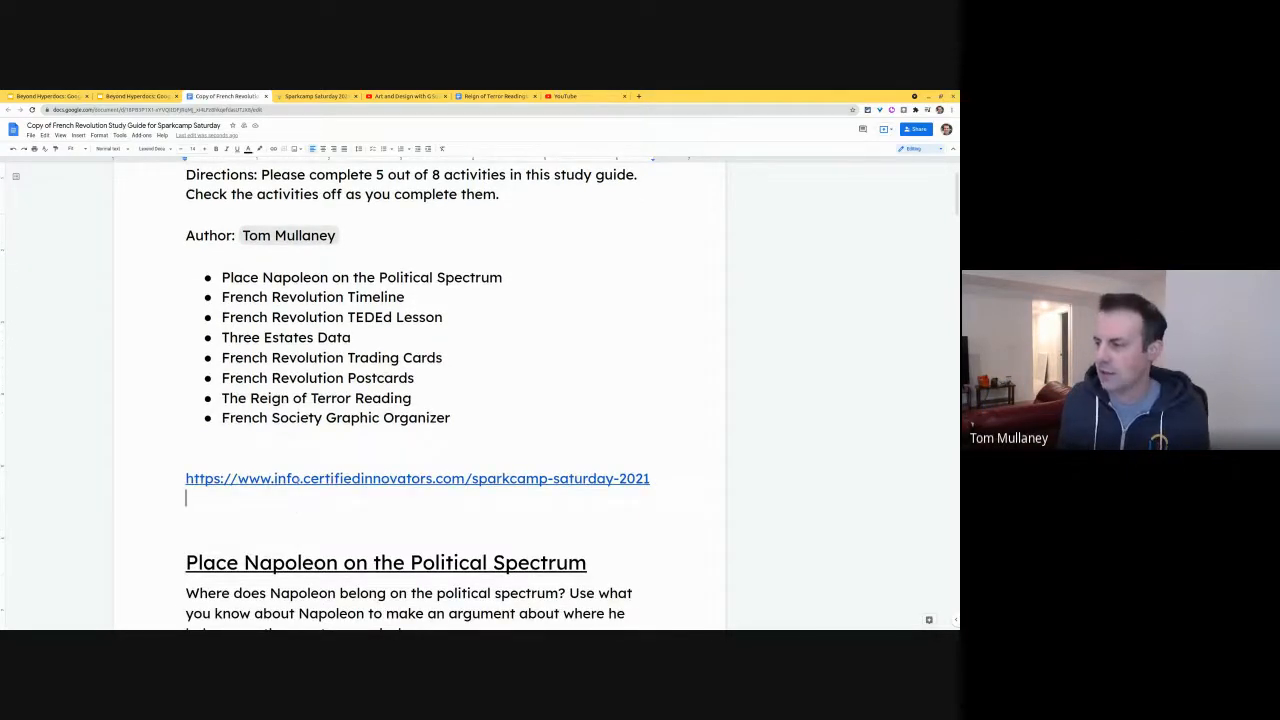
pyautogui.click(301, 478)
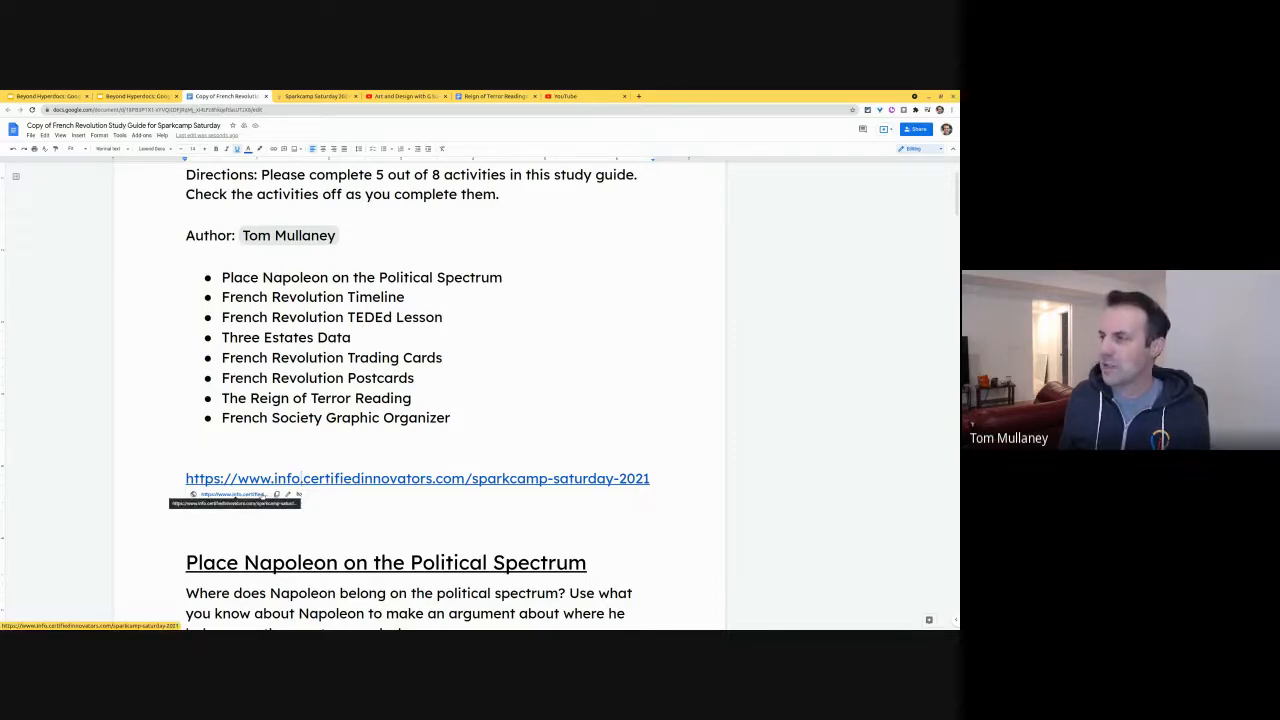
pyautogui.scroll(-1, 250, 490)
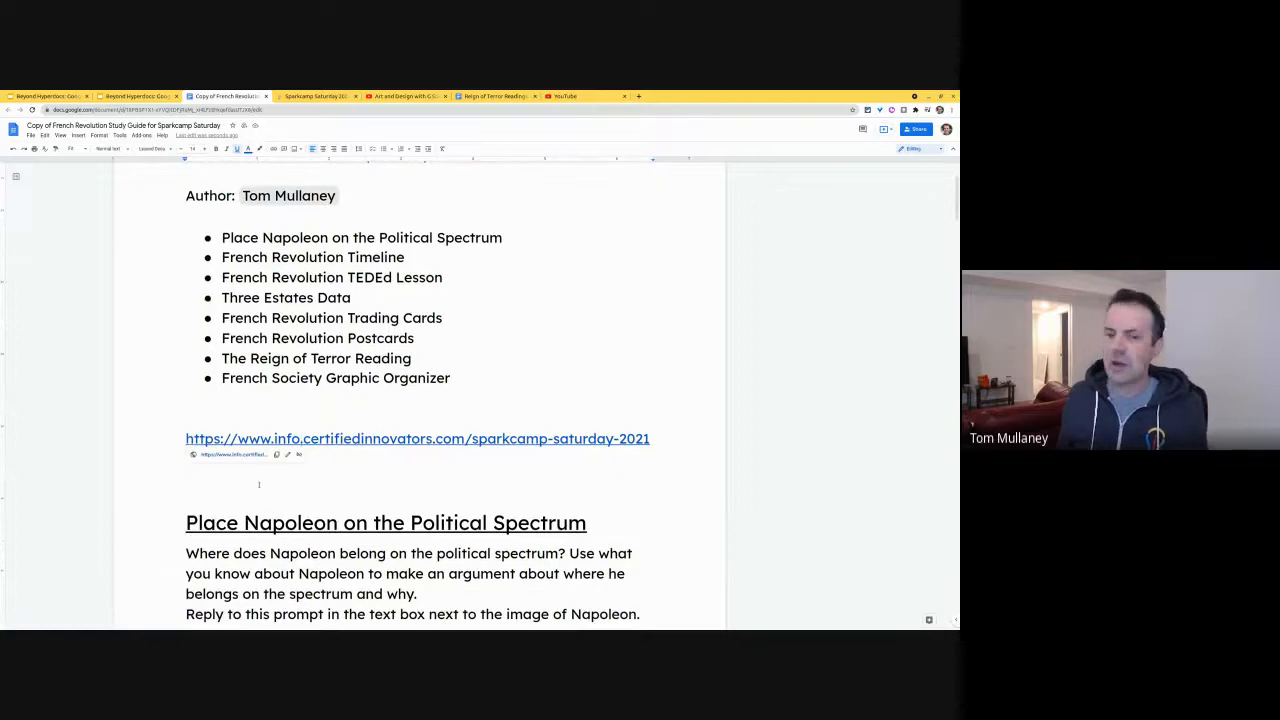
# Add the text canva.com on a line below the Sparkcamp link and hyperlink it to the suggested Canva website
pyautogui.click(370, 483)
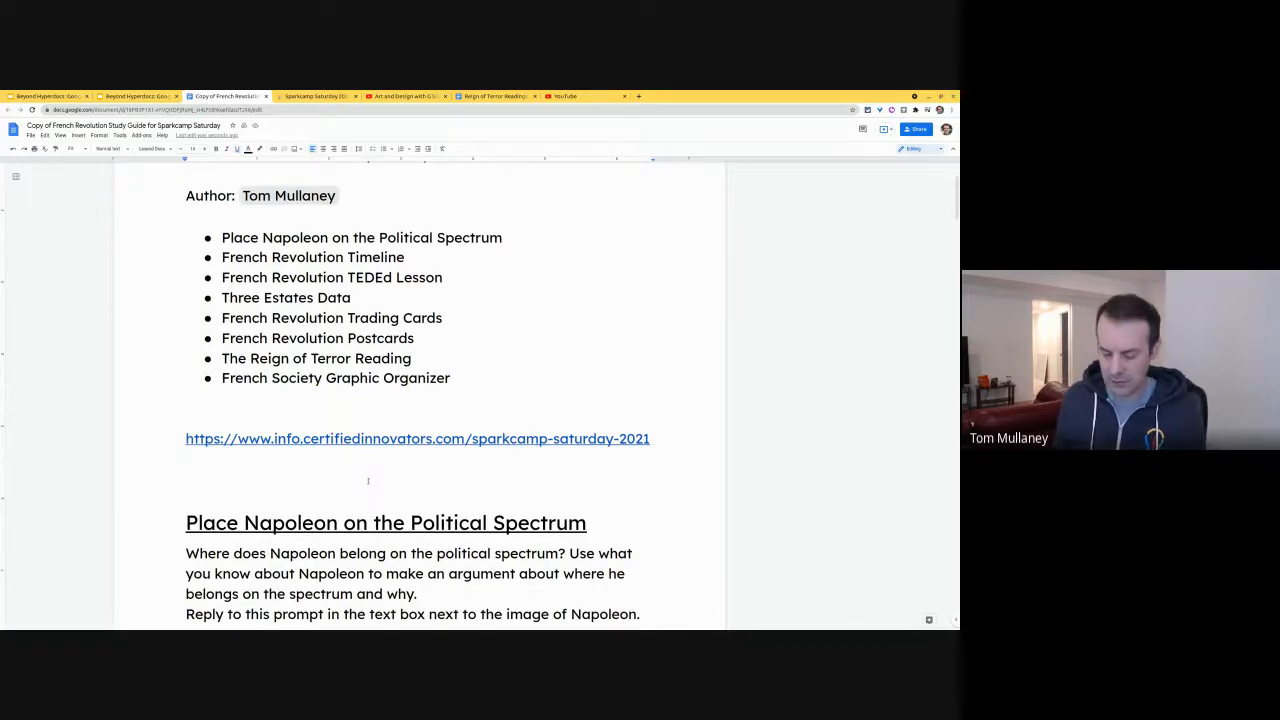
pyautogui.write('canva.com')
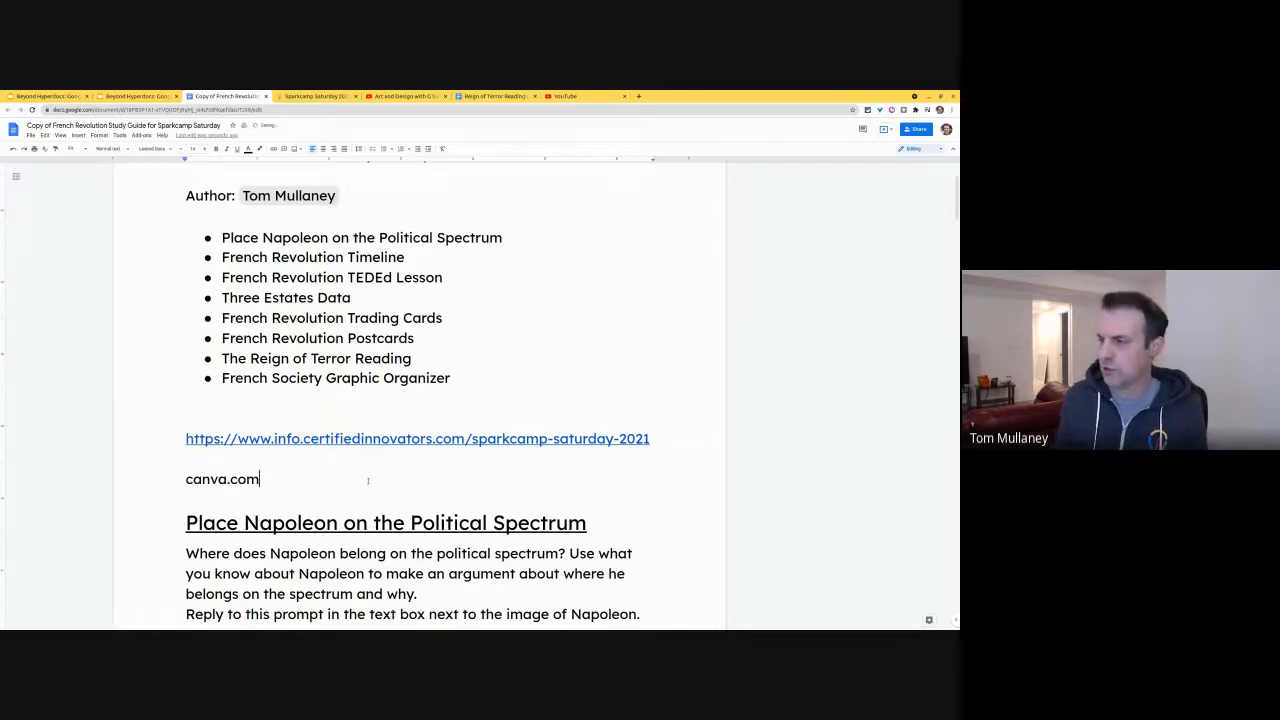
pyautogui.press('Return')
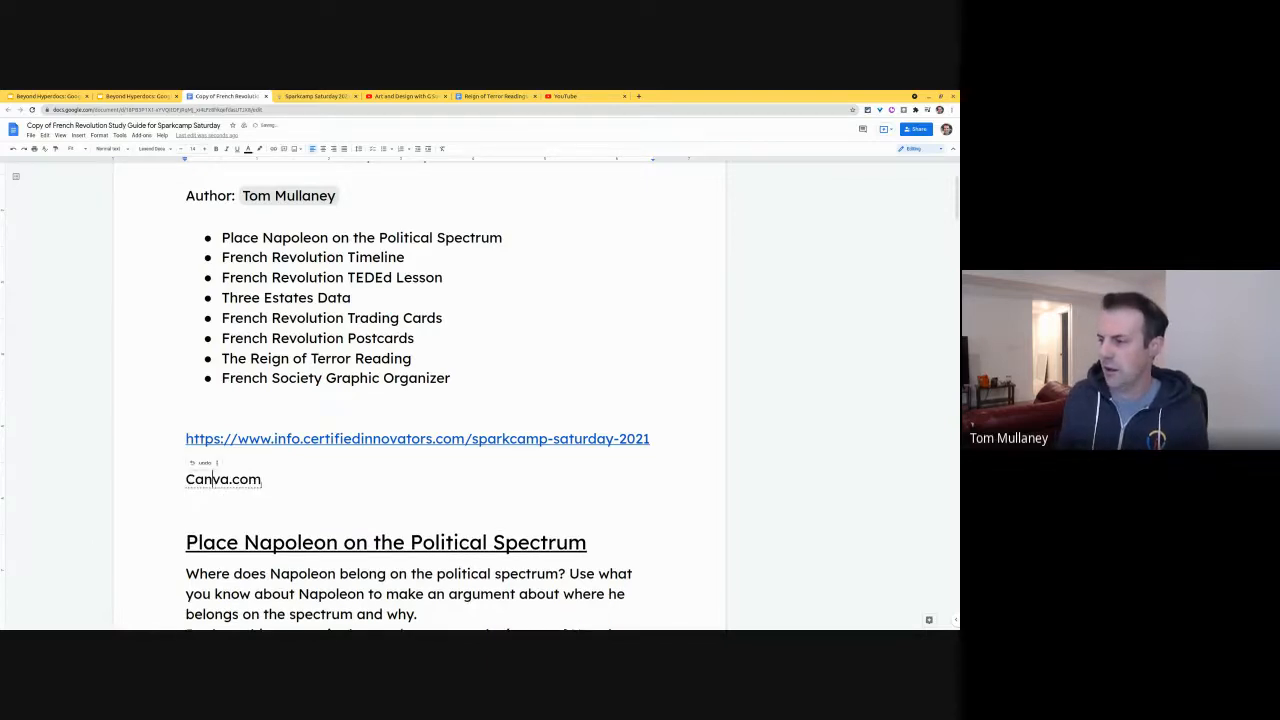
pyautogui.moveTo(260, 480); pyautogui.dragTo(185, 480)
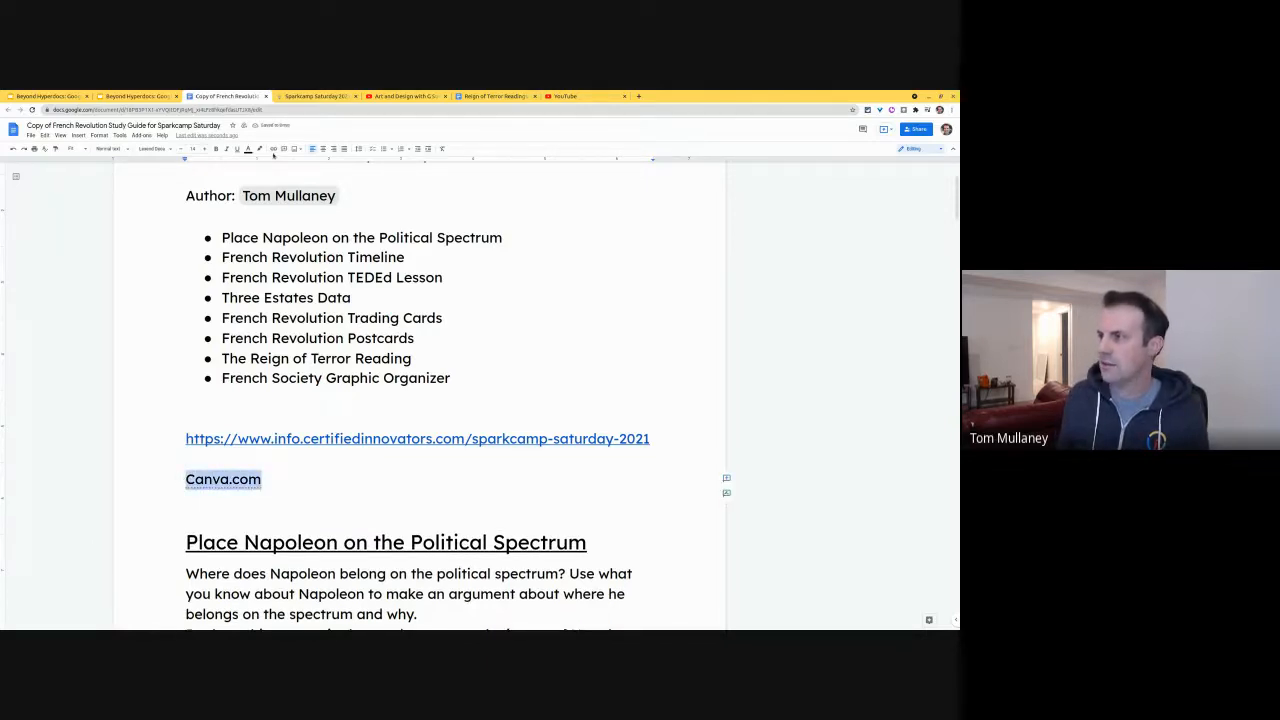
pyautogui.click(273, 150)
pyautogui.click(273, 150)
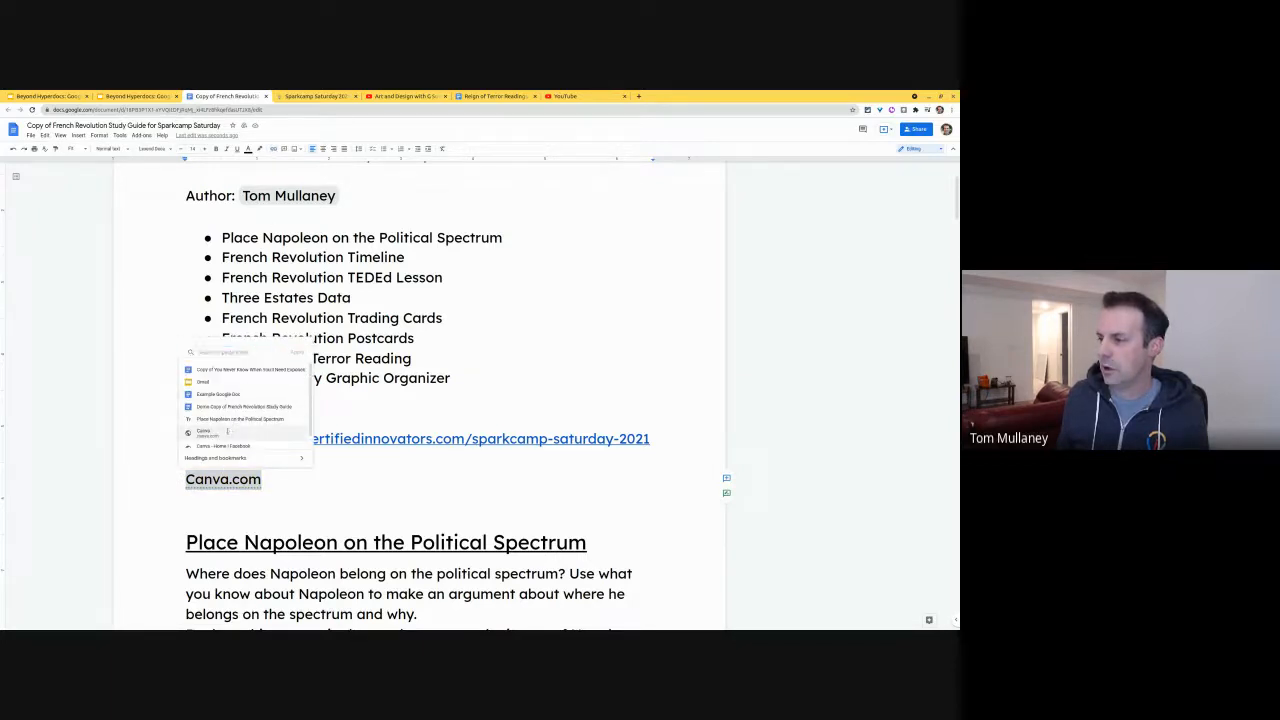
pyautogui.click(230, 432)
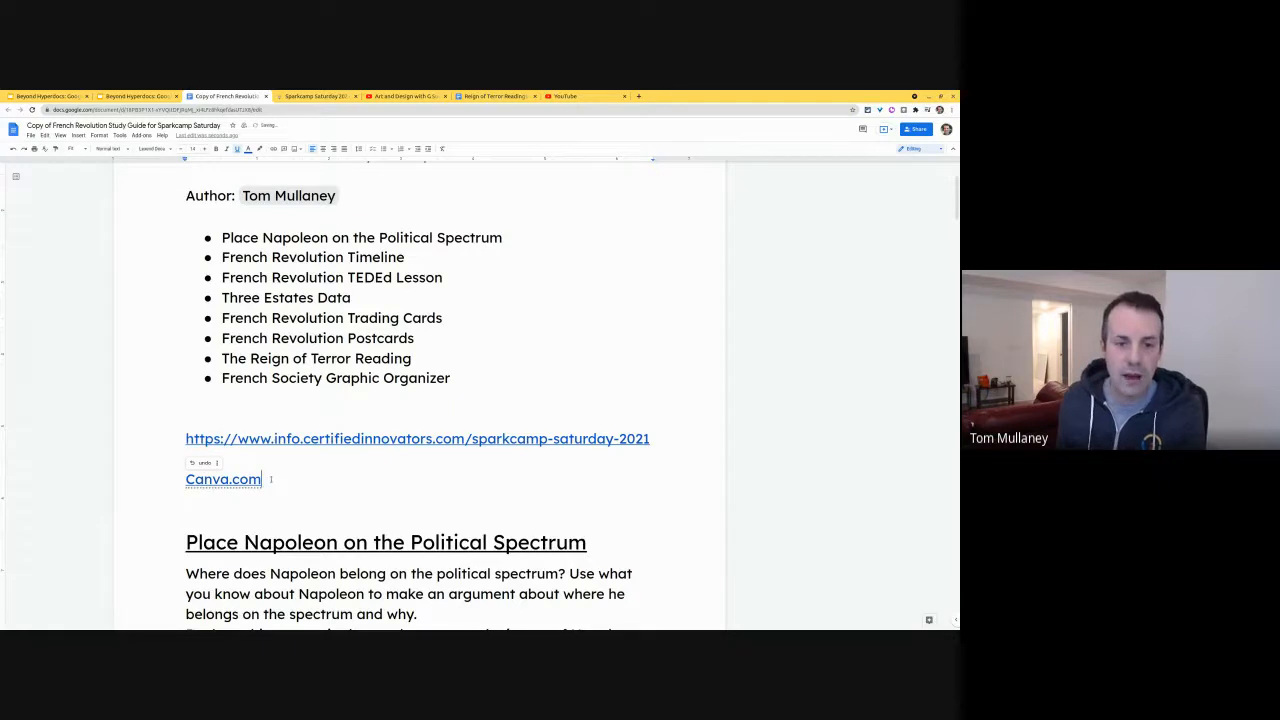
# Shorten the display text of the Canva.com link to Canva, keeping its web address
pyautogui.click(239, 480)
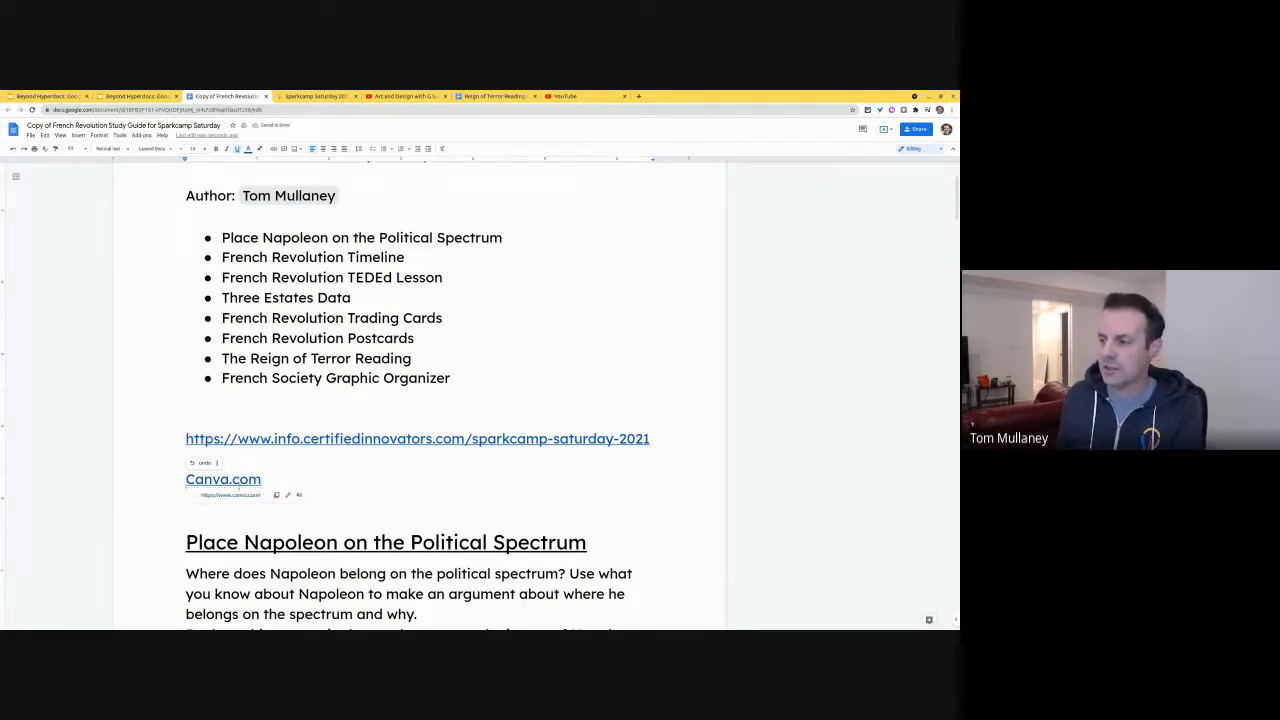
pyautogui.scroll(-1, 248, 495)
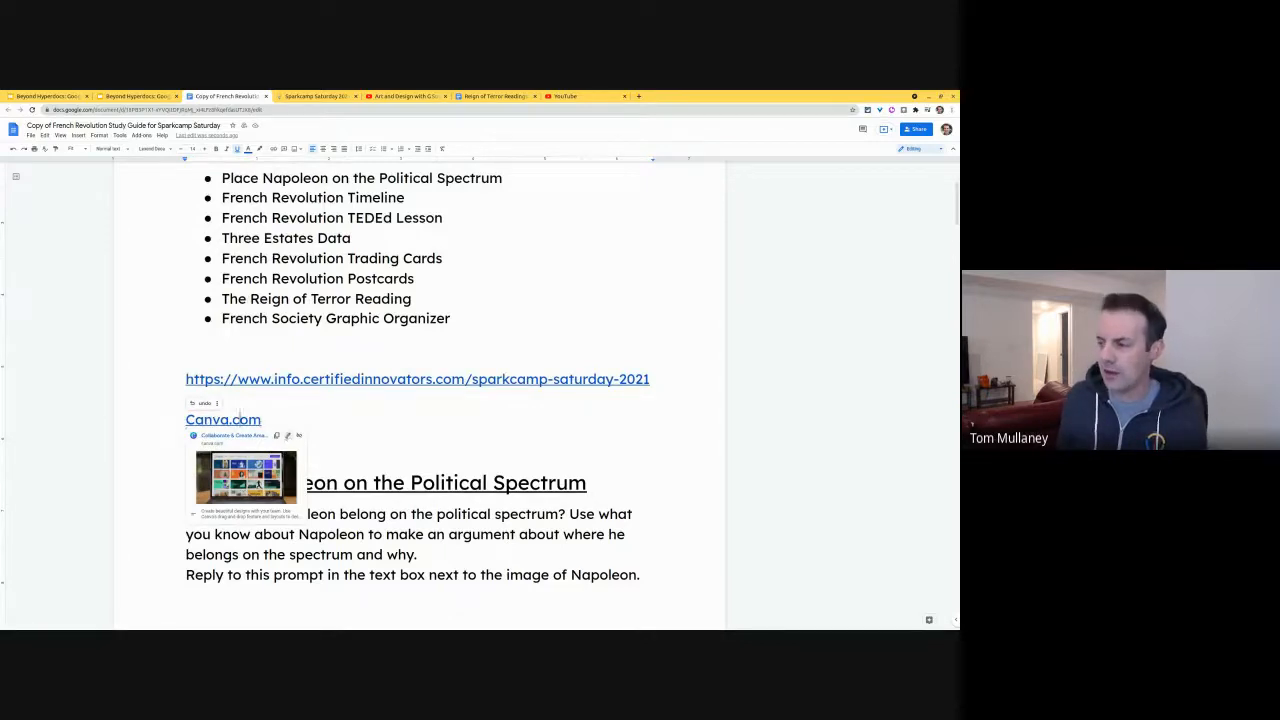
pyautogui.click(287, 436)
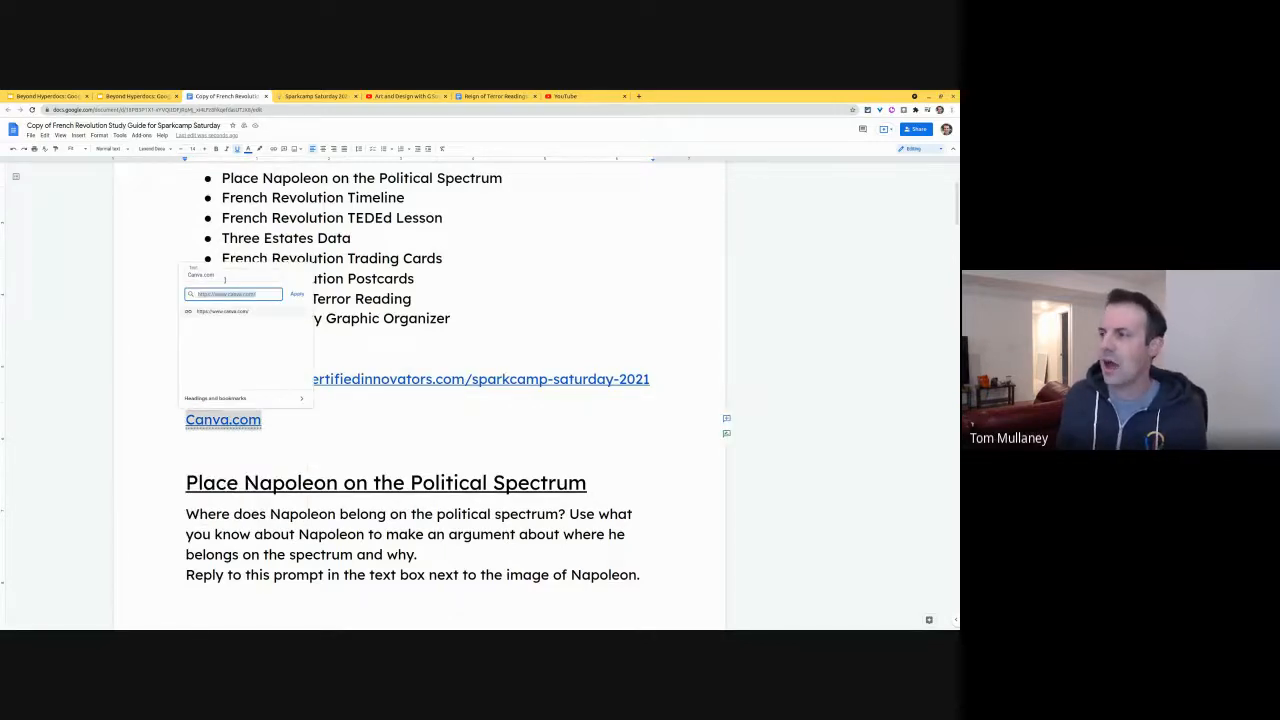
pyautogui.click(206, 276)
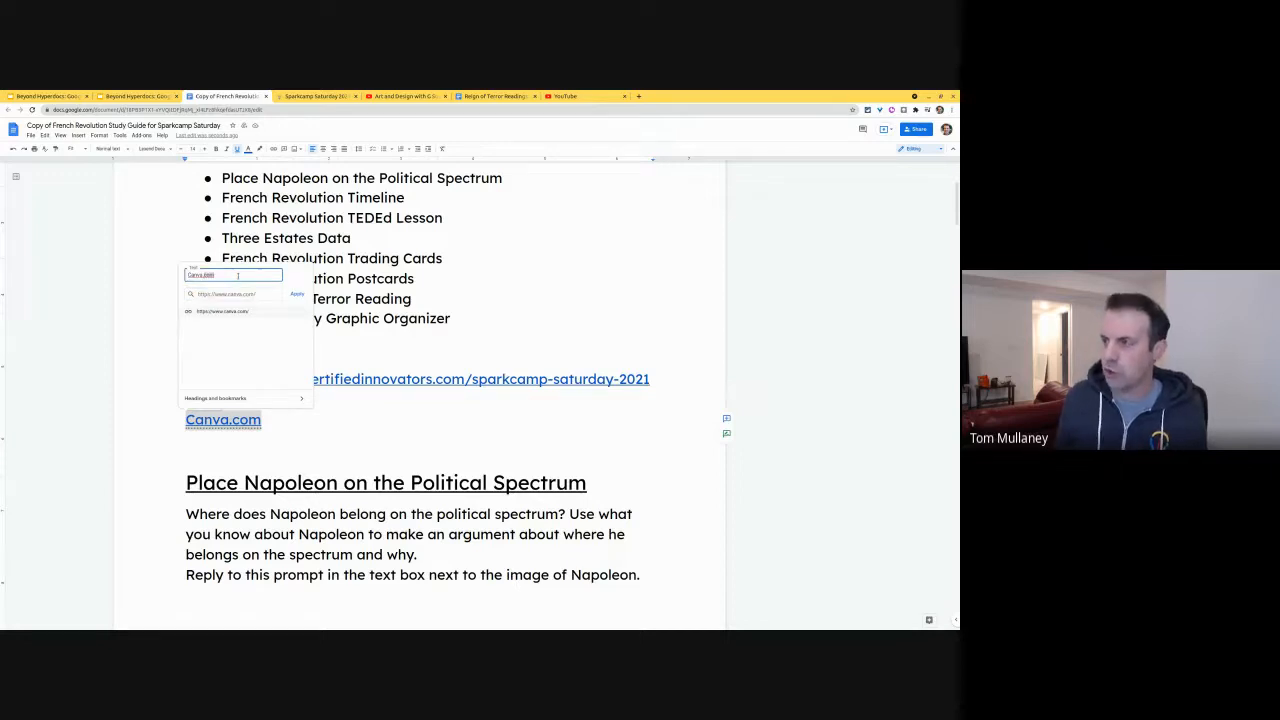
pyautogui.press('BackSpace')
pyautogui.click(293, 295)
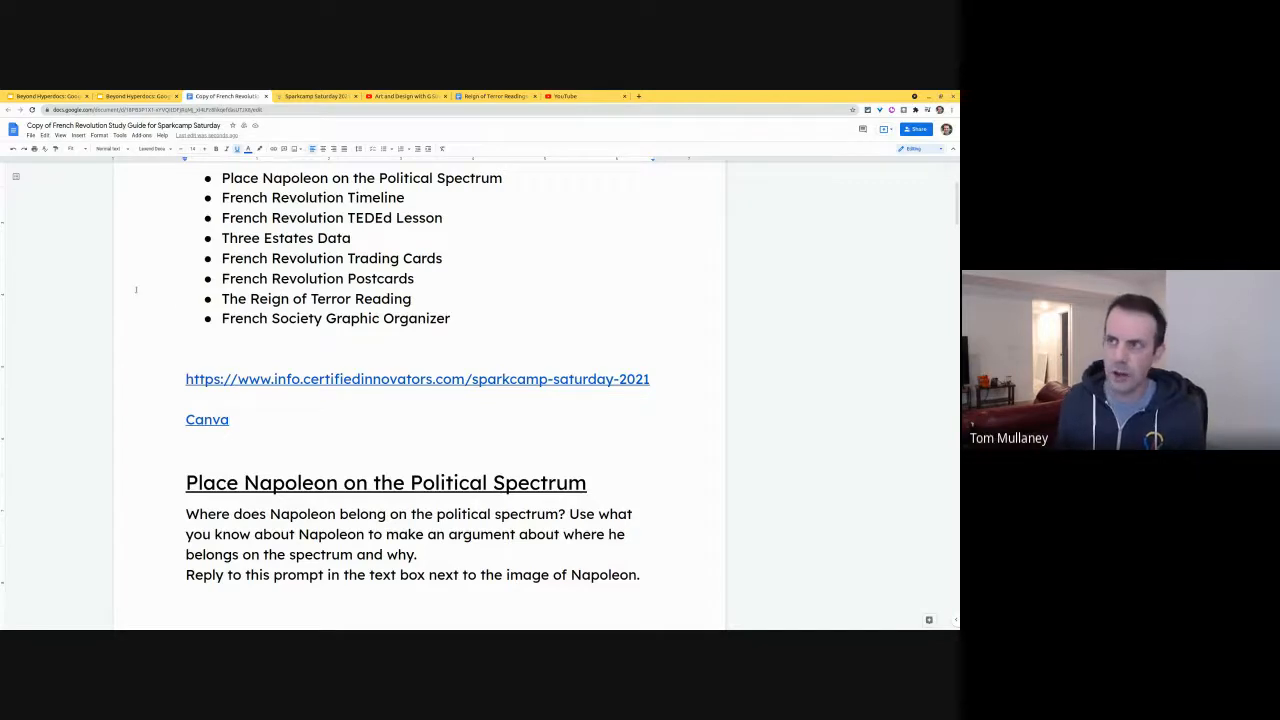
# Return to the presentation and advance to the Hyperlinked Checklists slide
pyautogui.click(41, 96)
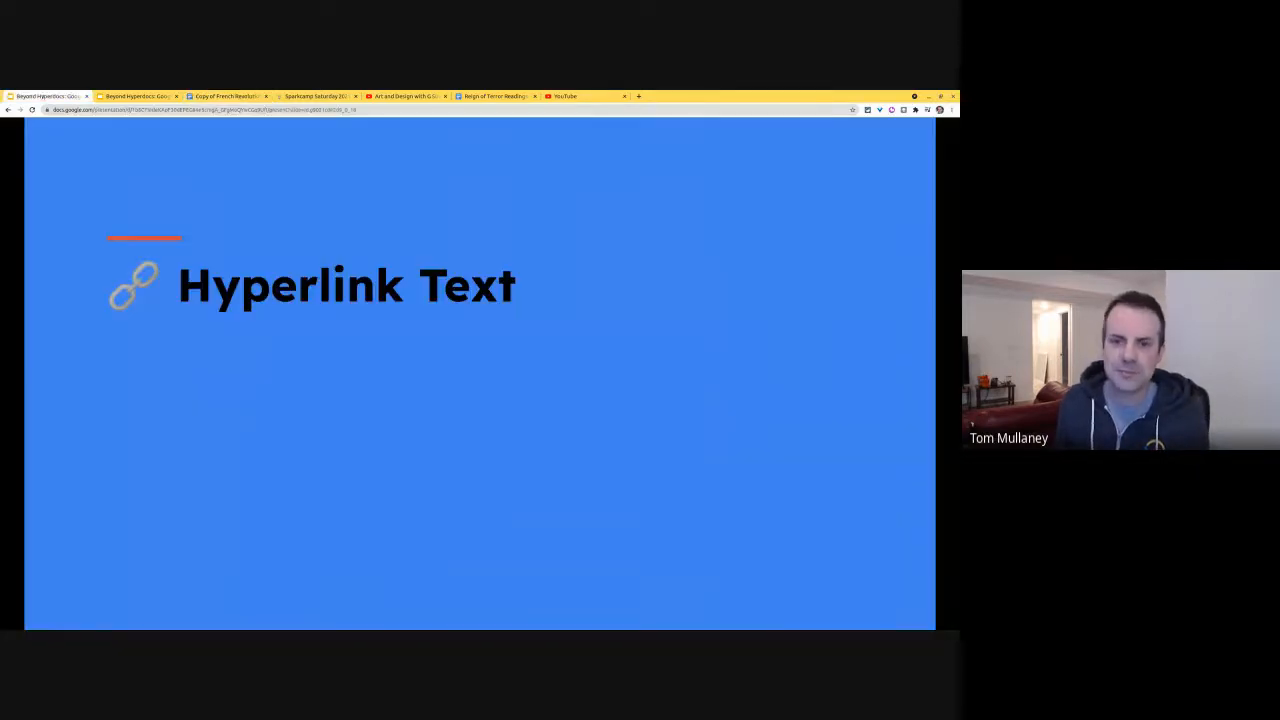
pyautogui.press('Right')
pyautogui.press('Right')
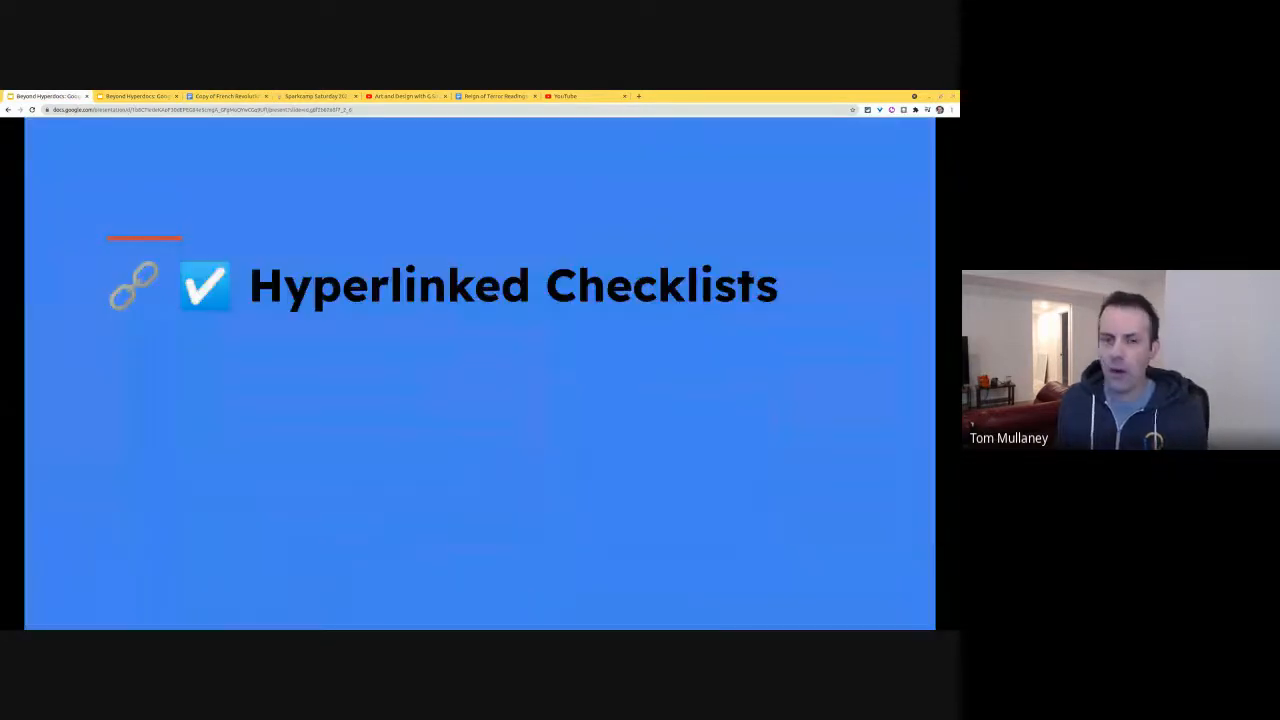
# Switch back to the study guide and select the "Place Napoleon on the Political Spectrum" section title to check its paragraph style
pyautogui.click(213, 95)
pyautogui.scroll(3, 276, 342)
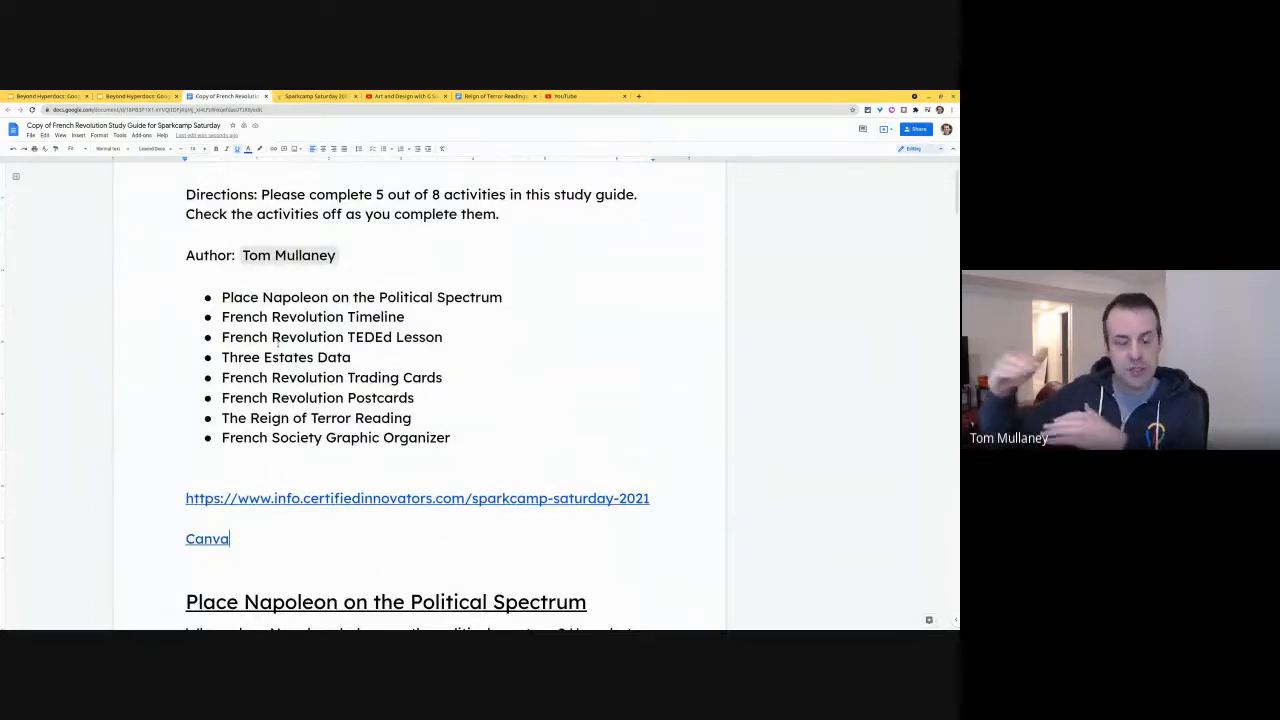
pyautogui.scroll(-1, 210, 443)
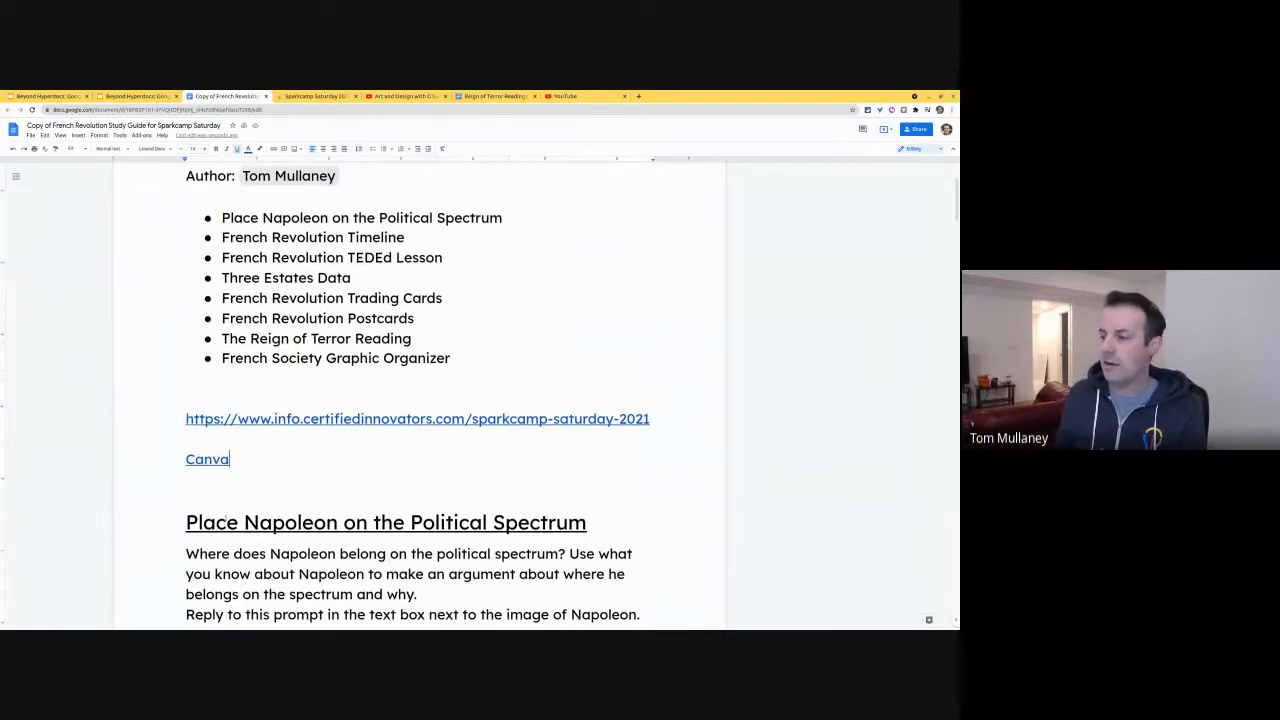
pyautogui.click(228, 522)
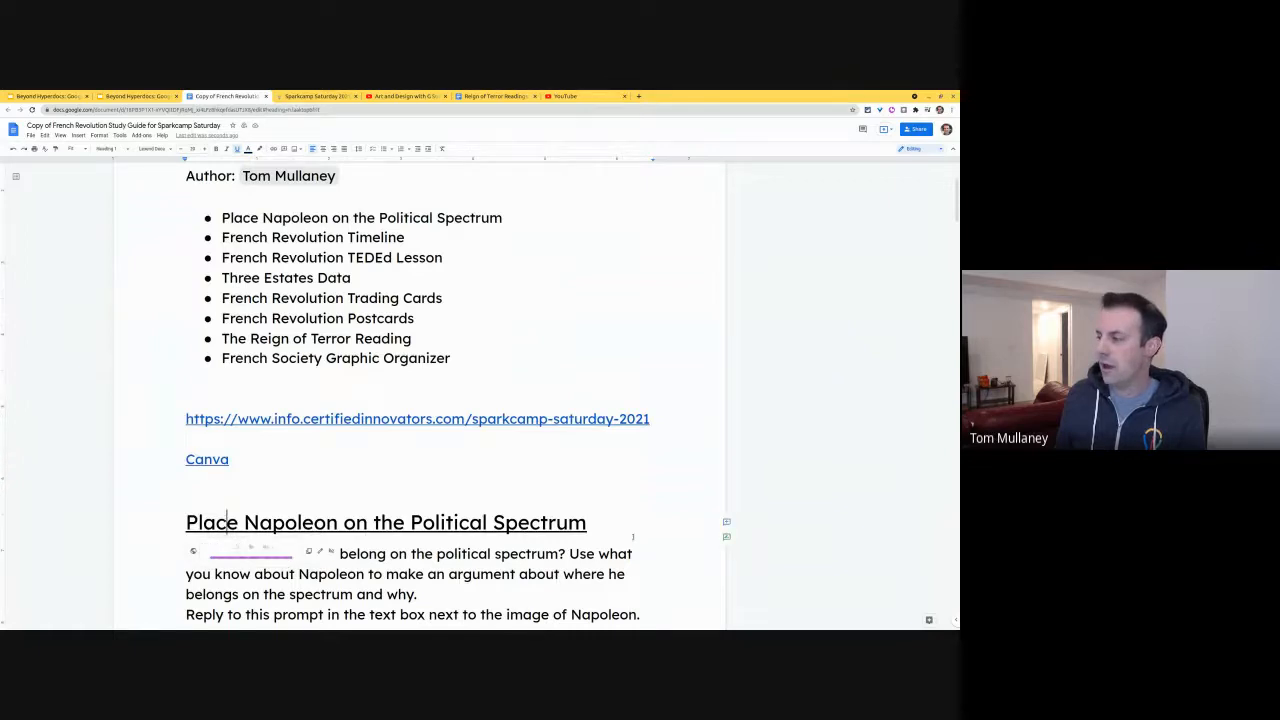
pyautogui.click(727, 528)
pyautogui.moveTo(587, 522); pyautogui.dragTo(185, 522)
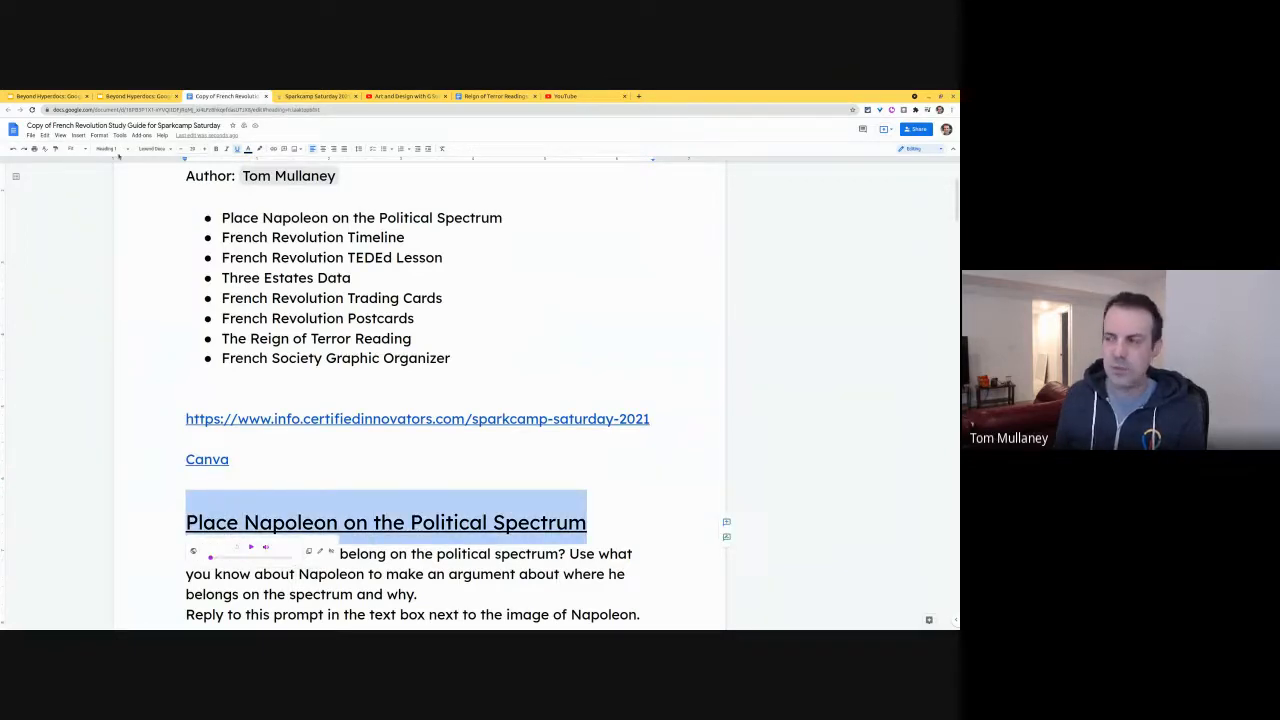
# Convert the eight bulleted activities below the author line into a checklist, and test the first item by ticking and unticking it
pyautogui.click(303, 220)
pyautogui.scroll(1, 453, 386)
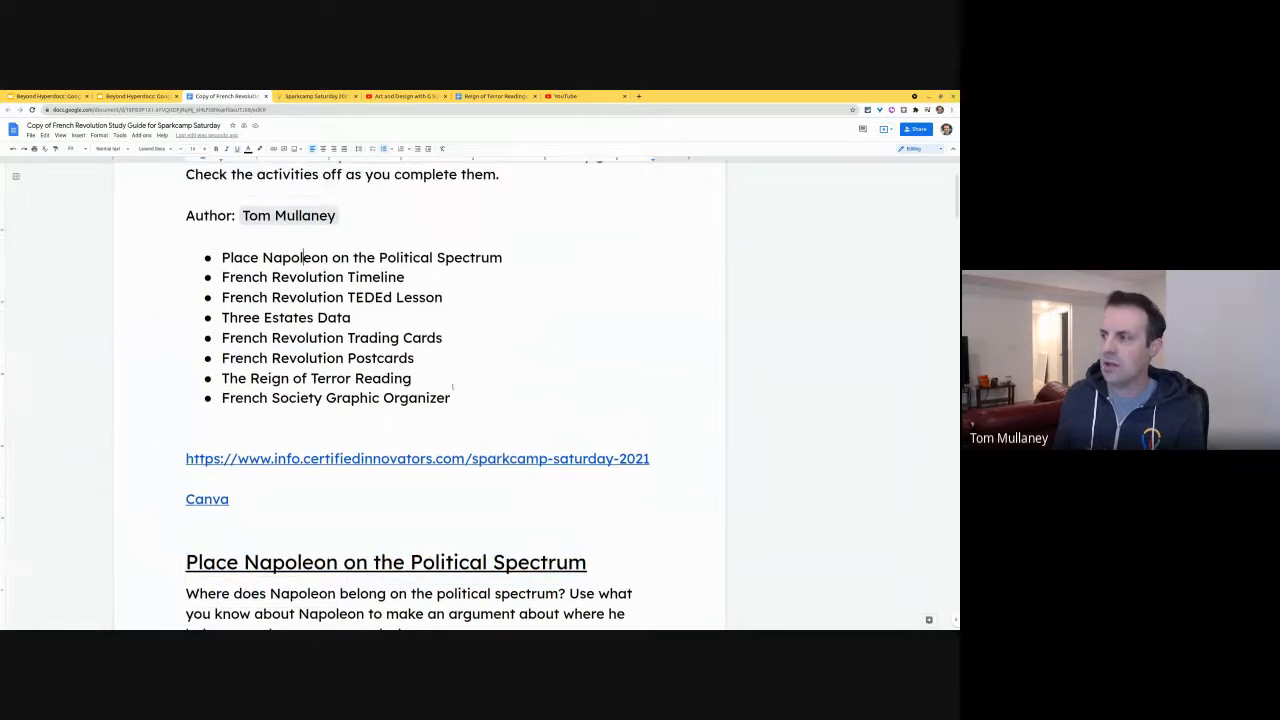
pyautogui.moveTo(461, 399); pyautogui.dragTo(222, 257)
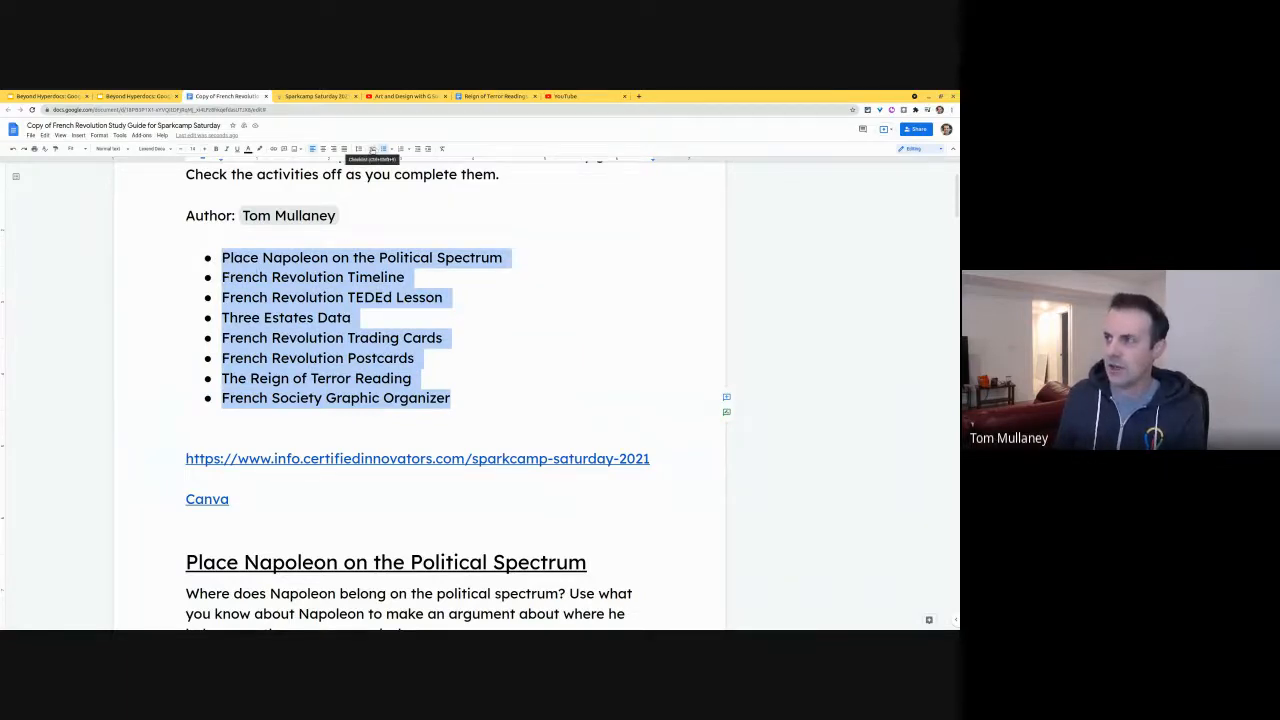
pyautogui.click(372, 150)
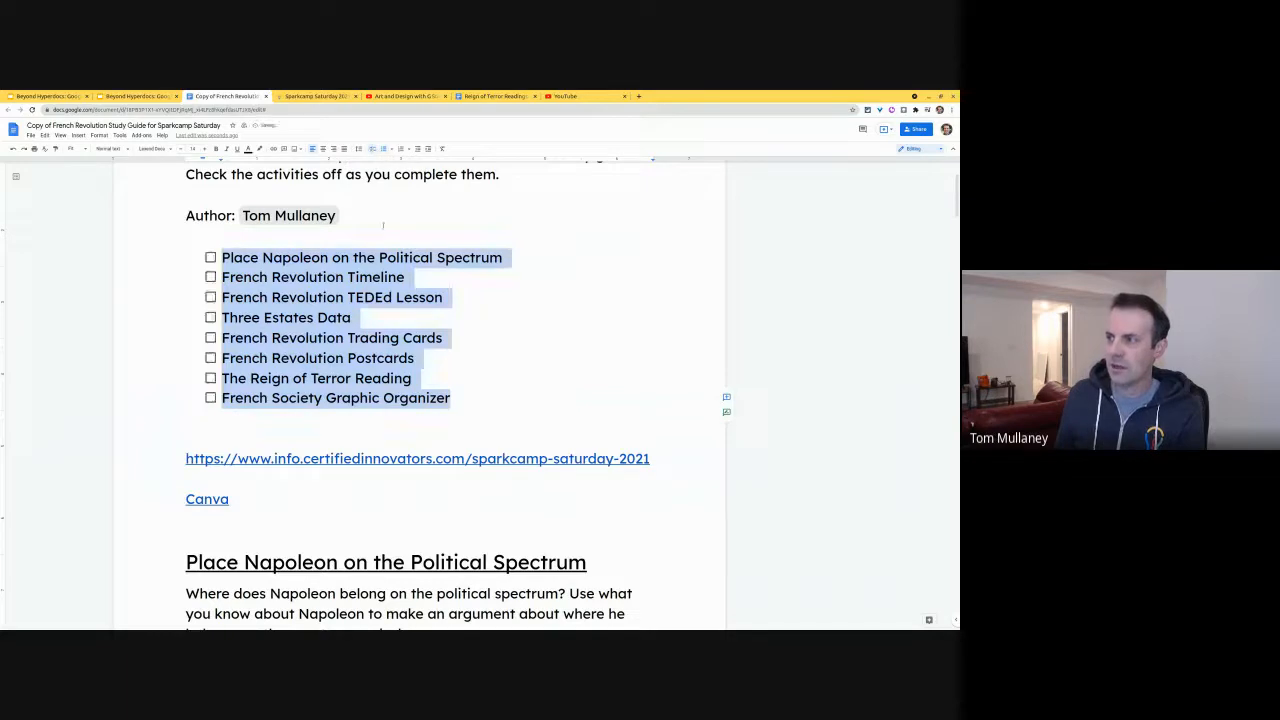
pyautogui.click(211, 257)
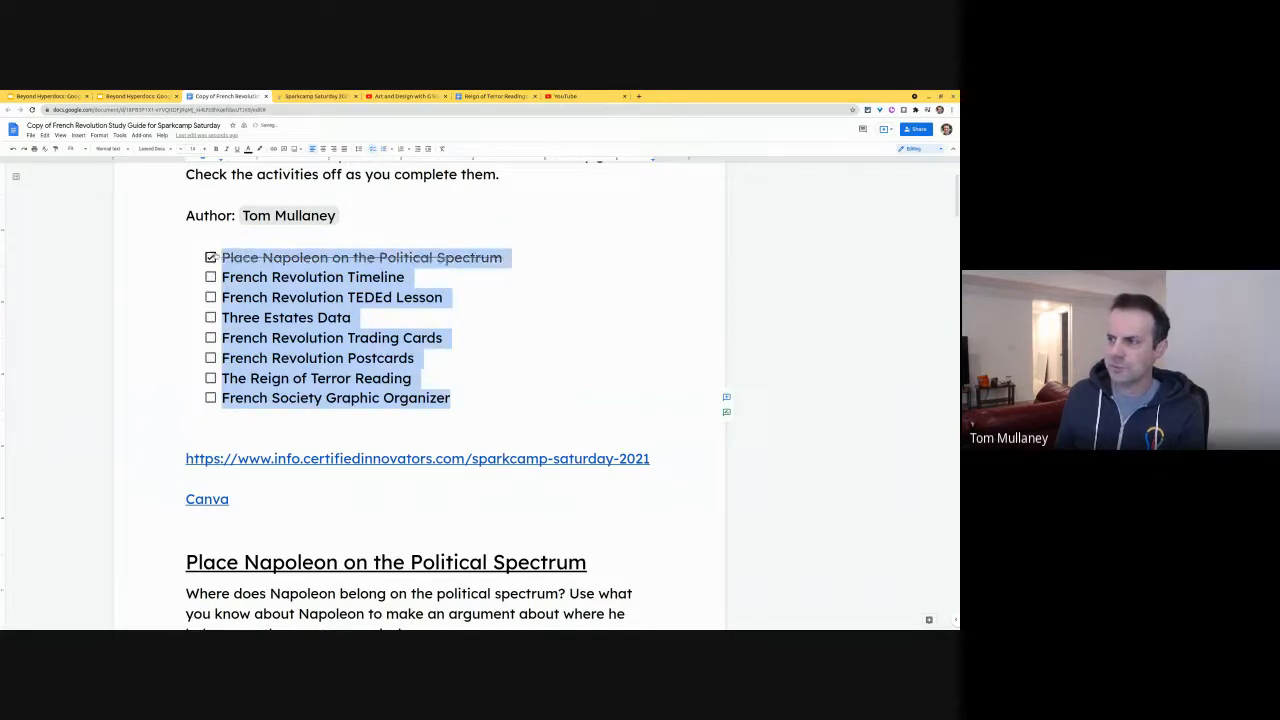
pyautogui.click(211, 257)
pyautogui.click(255, 430)
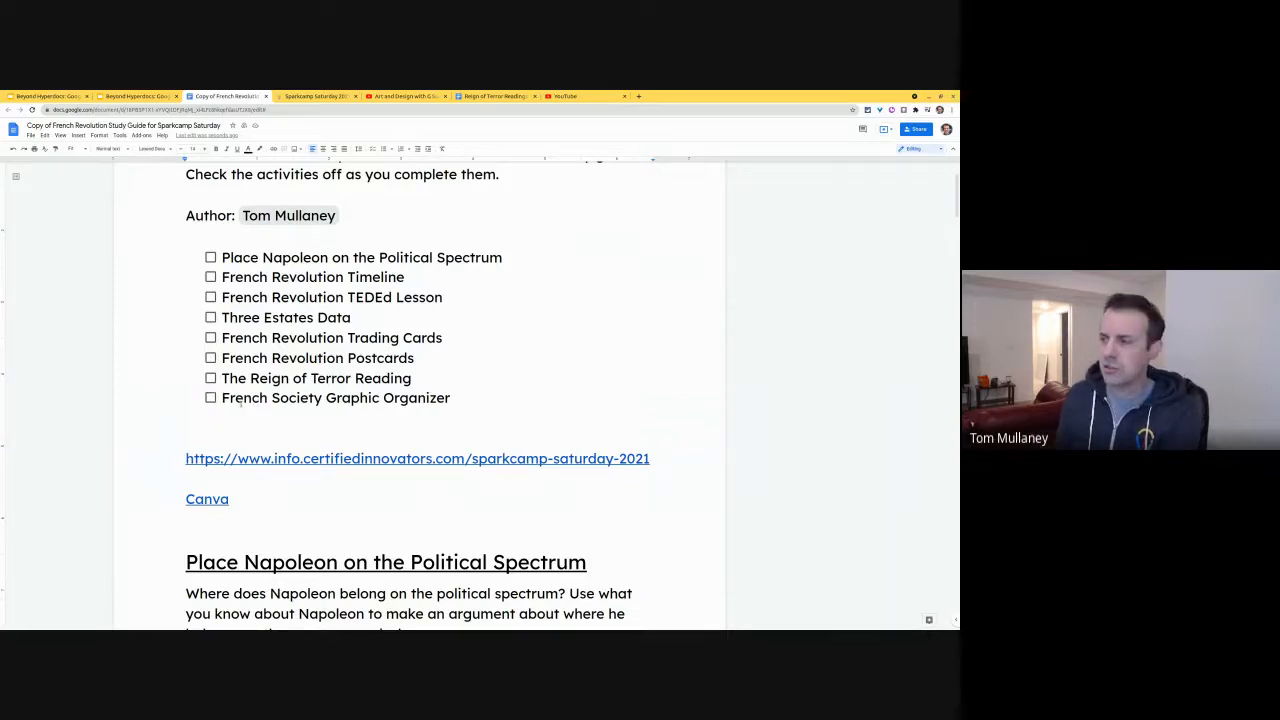
# Link the French Society Graphic Organizer checklist item to the section heading of the same name and follow the link
pyautogui.moveTo(451, 398); pyautogui.dragTo(219, 398)
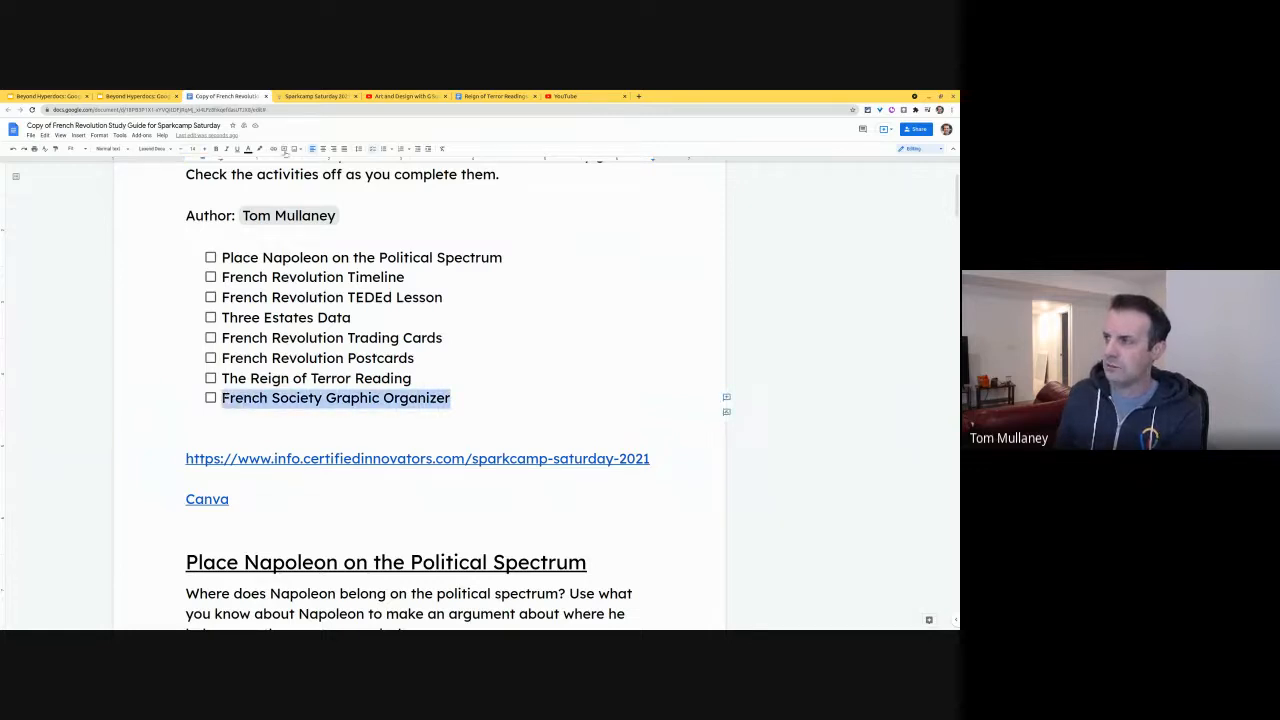
pyautogui.click(284, 149)
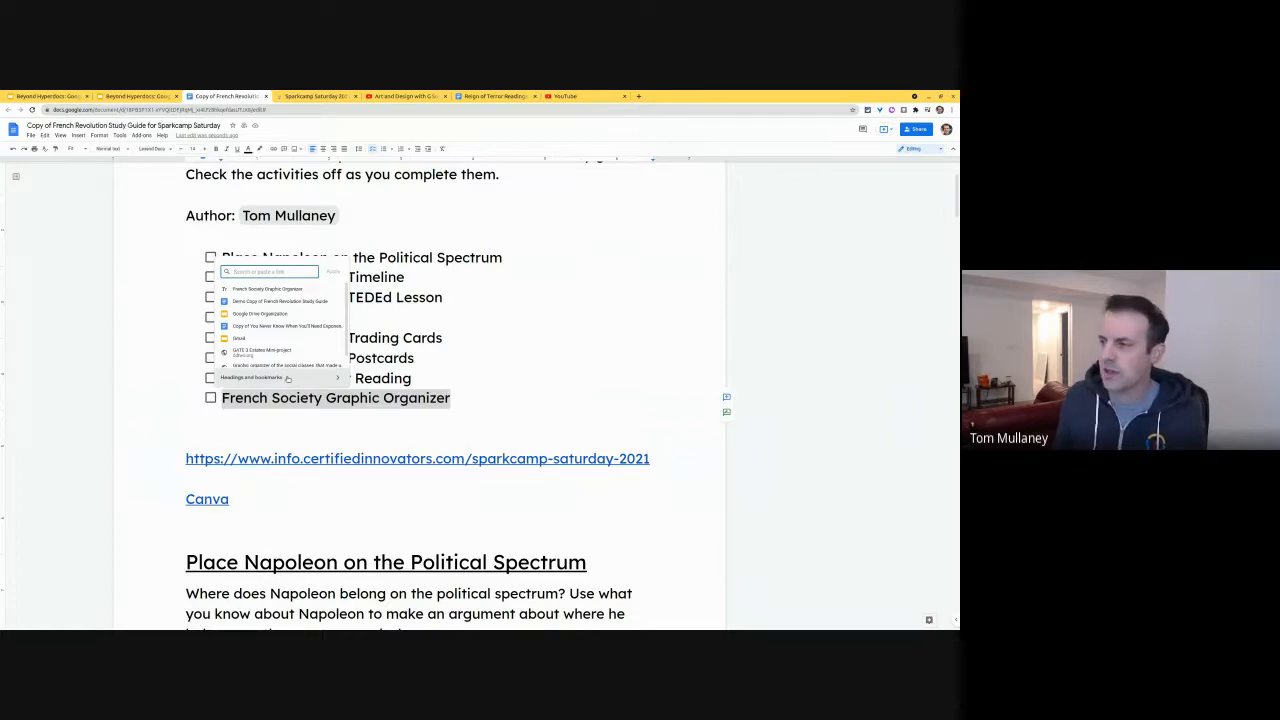
pyautogui.click(336, 378)
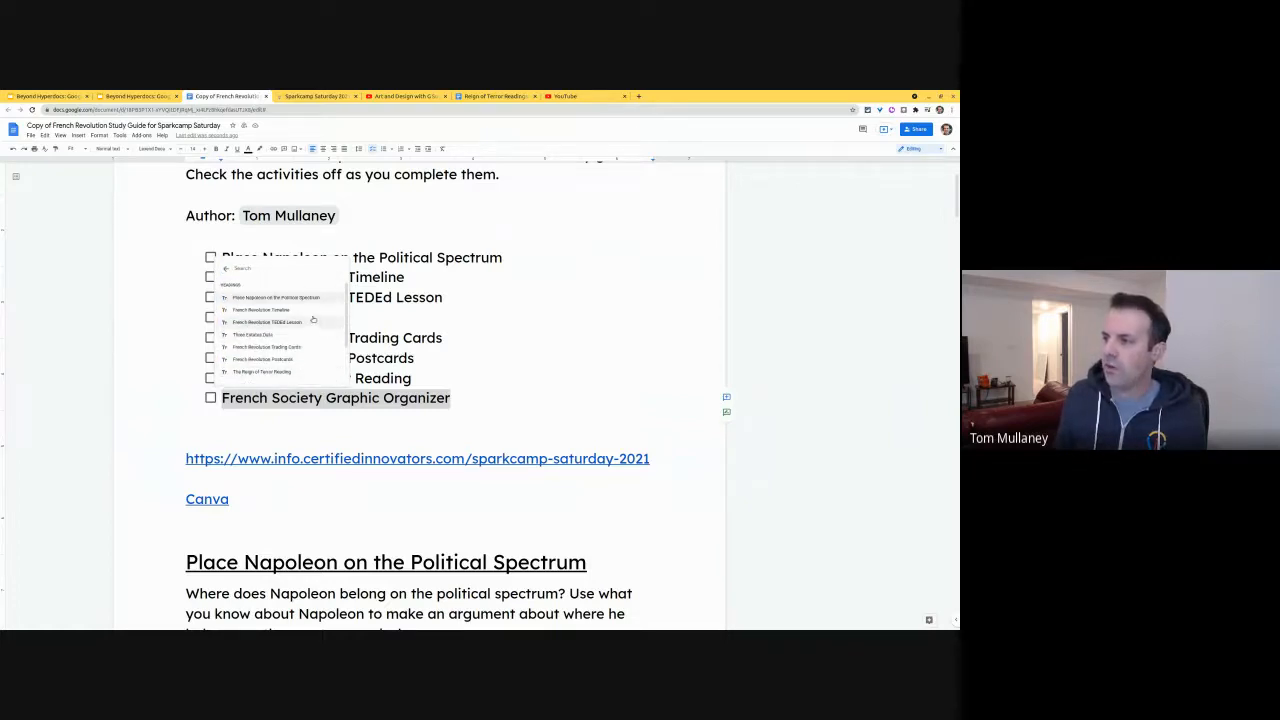
pyautogui.scroll(-2, 313, 319)
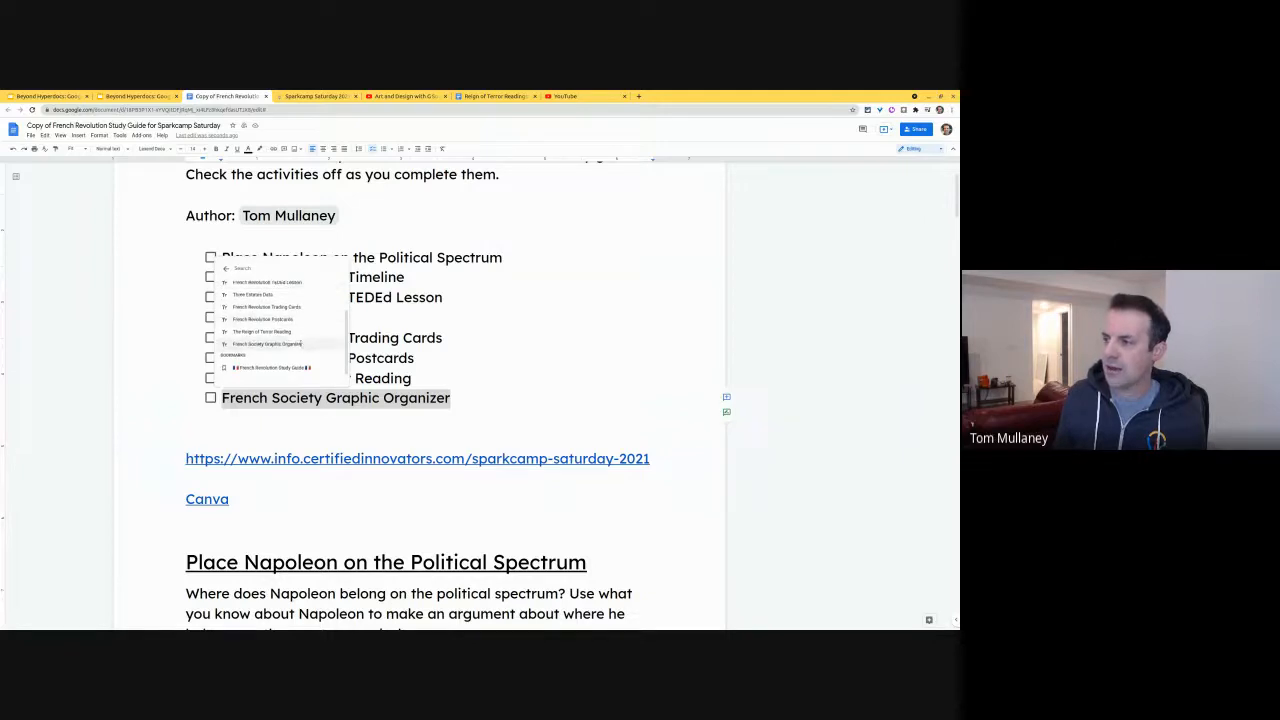
pyautogui.click(300, 343)
pyautogui.click(285, 414)
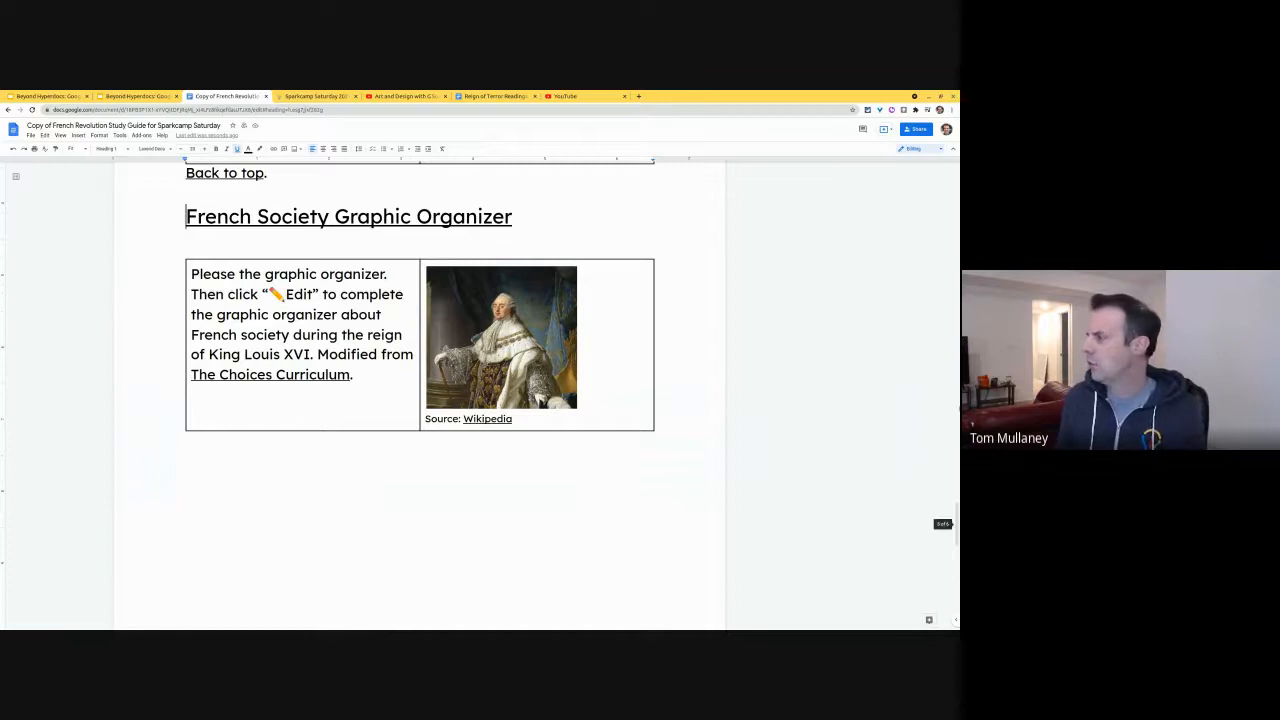
# Return to the study guide's title and show the bookmark placed at its start
pyautogui.moveTo(957, 524); pyautogui.dragTo(943, 165)
pyautogui.click(301, 222)
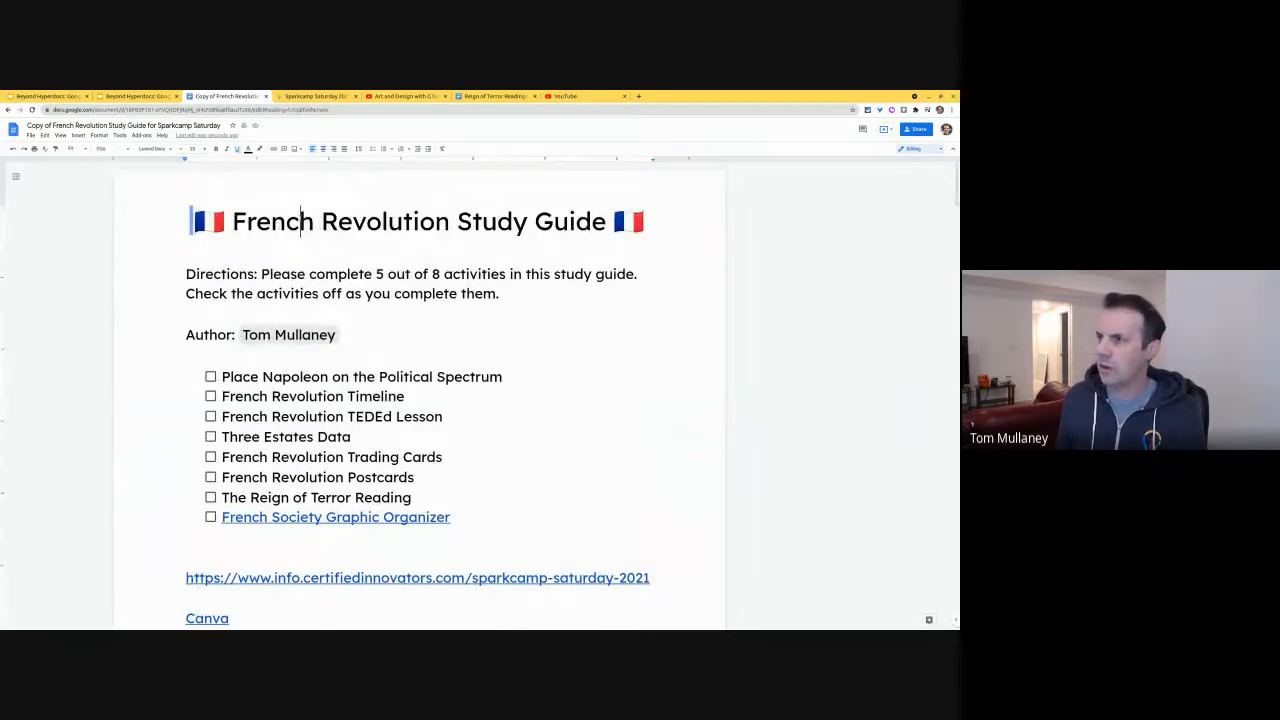
pyautogui.click(193, 227)
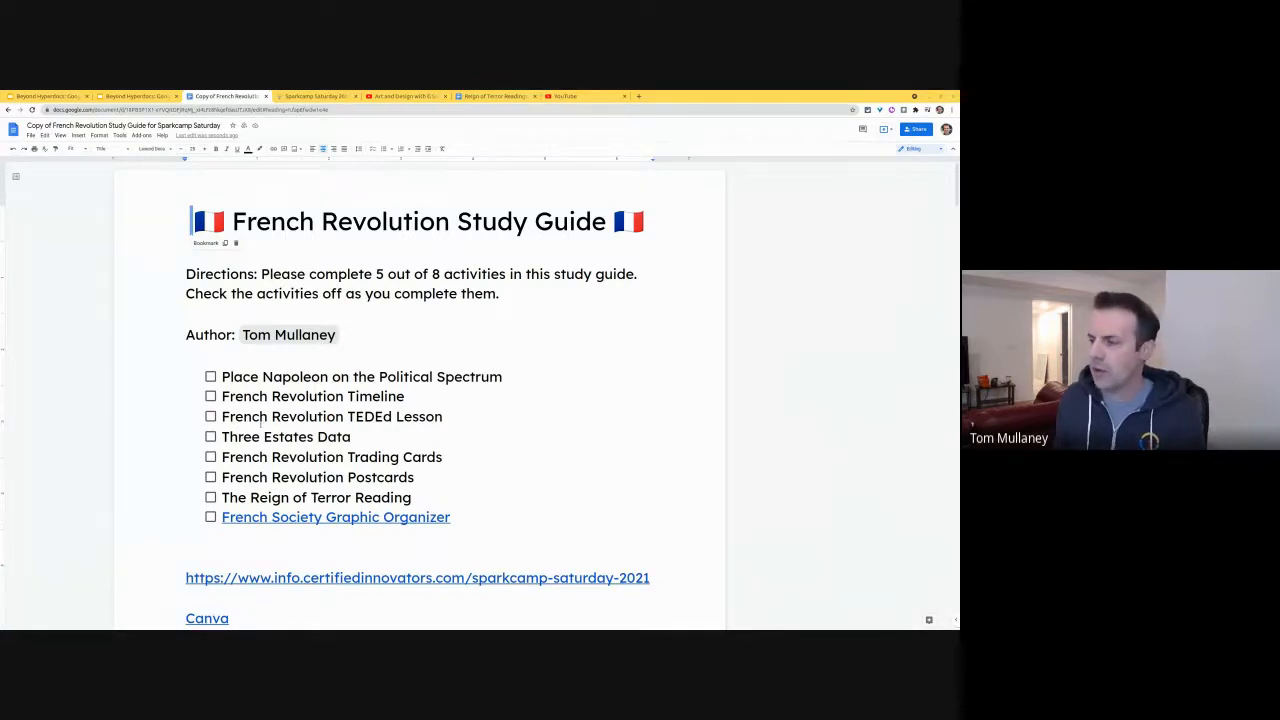
# Switch to the Beyond Hyperdocs presentation and copy its sharing link
pyautogui.scroll(-1, 261, 421)
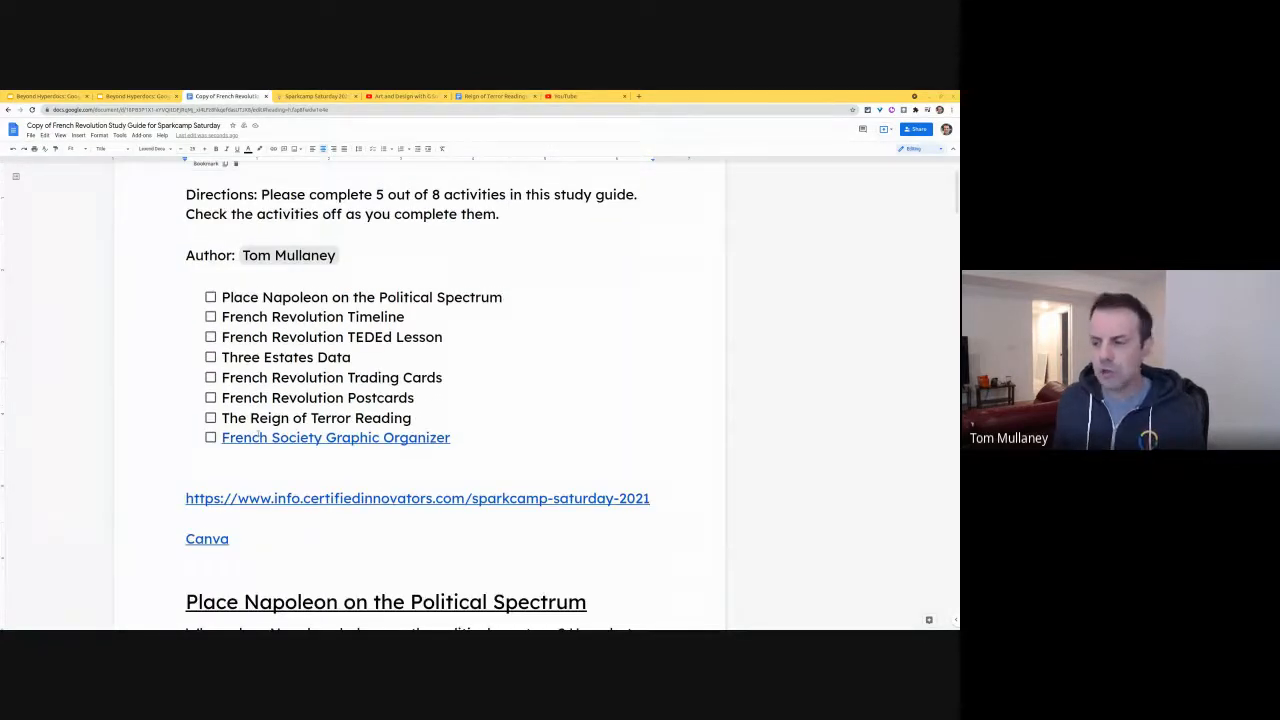
pyautogui.scroll(-1, 258, 436)
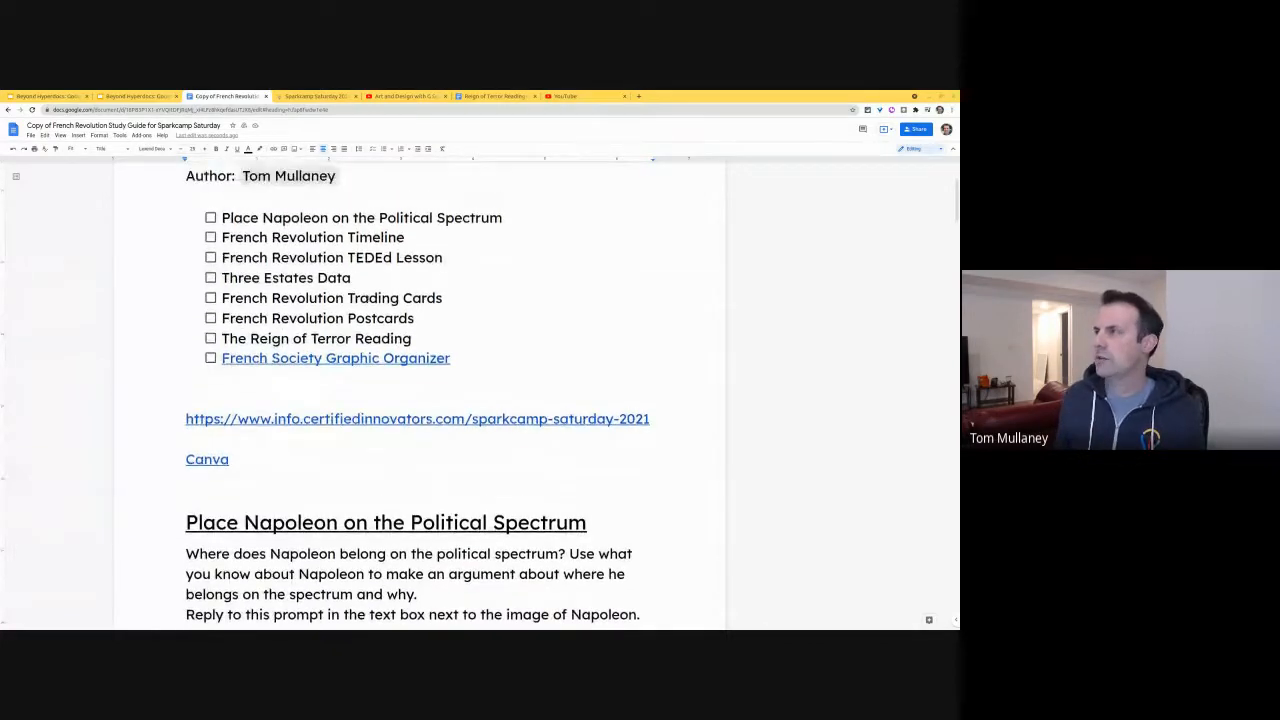
pyautogui.click(147, 96)
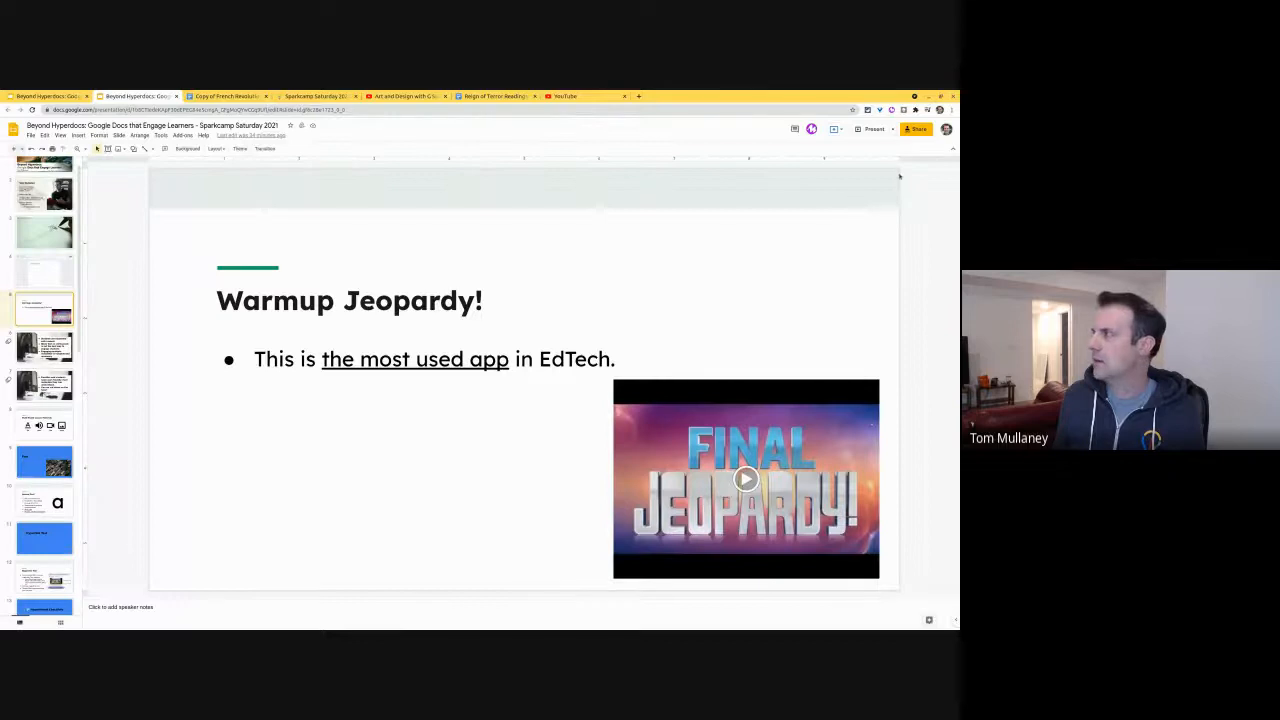
pyautogui.click(915, 130)
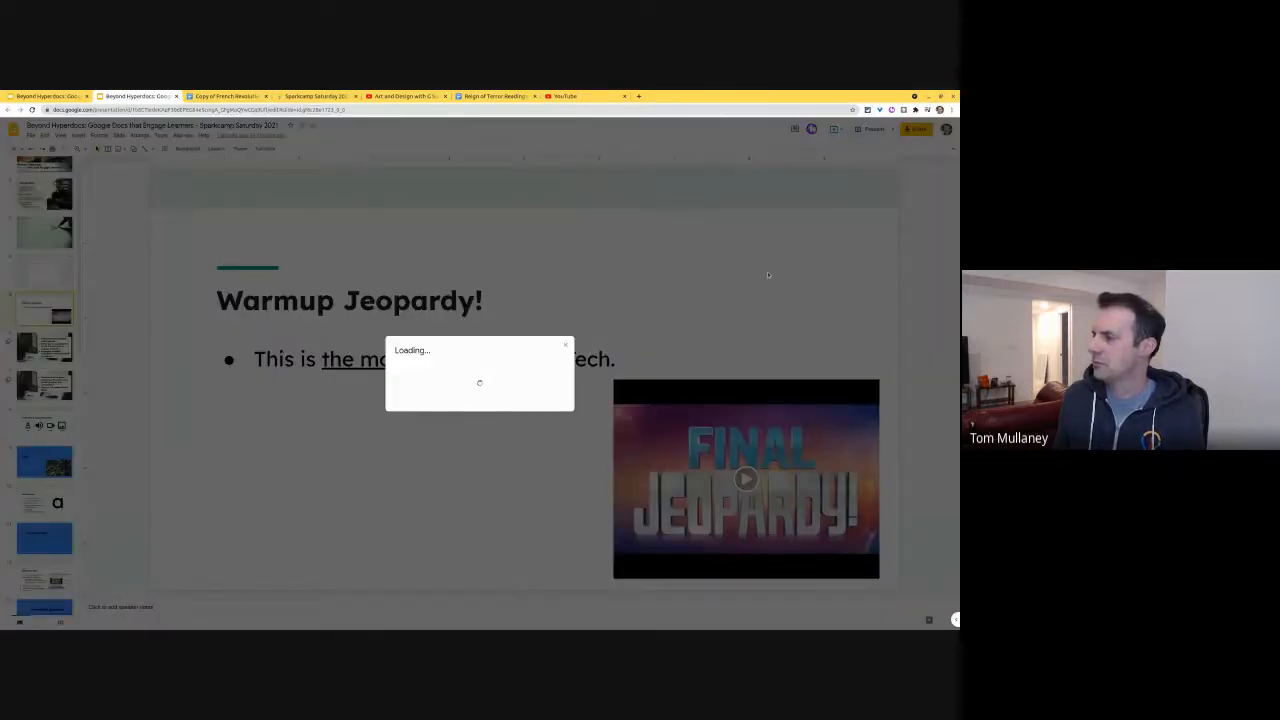
pyautogui.click(576, 440)
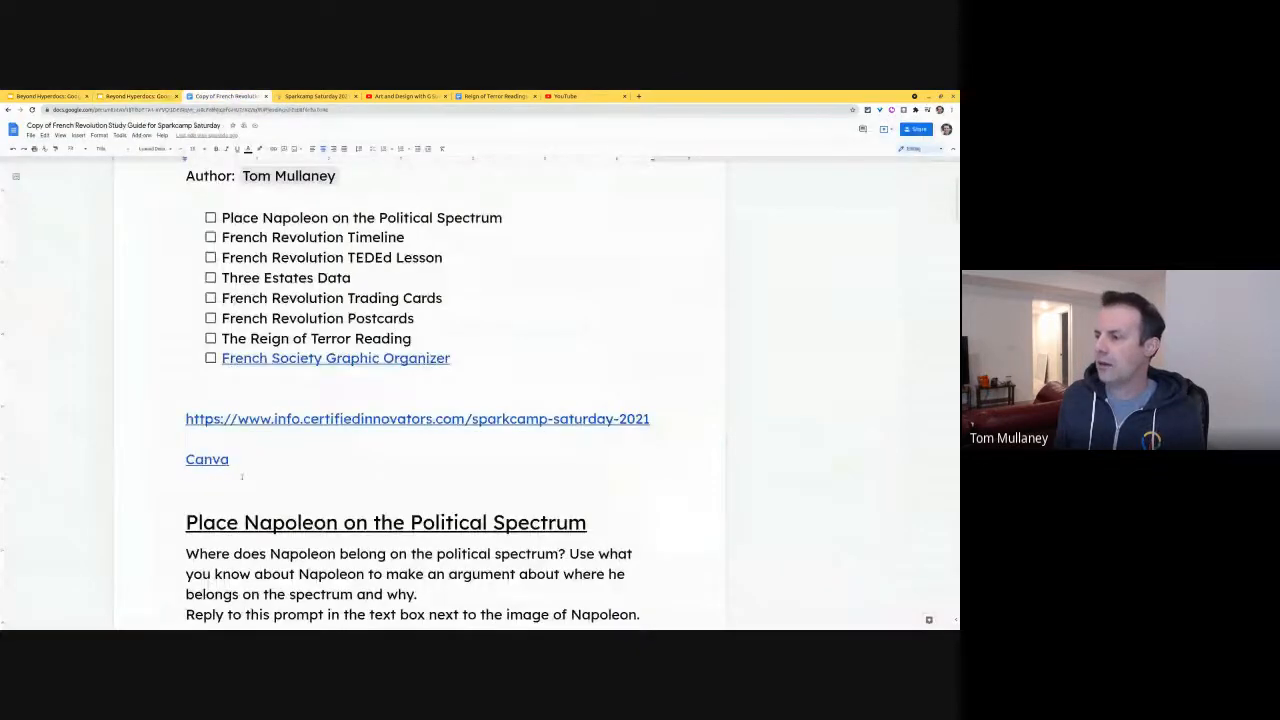
# Paste the presentation link on a new line below Canva in the study guide and replace its URL with a link showing the file's title
pyautogui.click(241, 476)
pyautogui.press('Return')
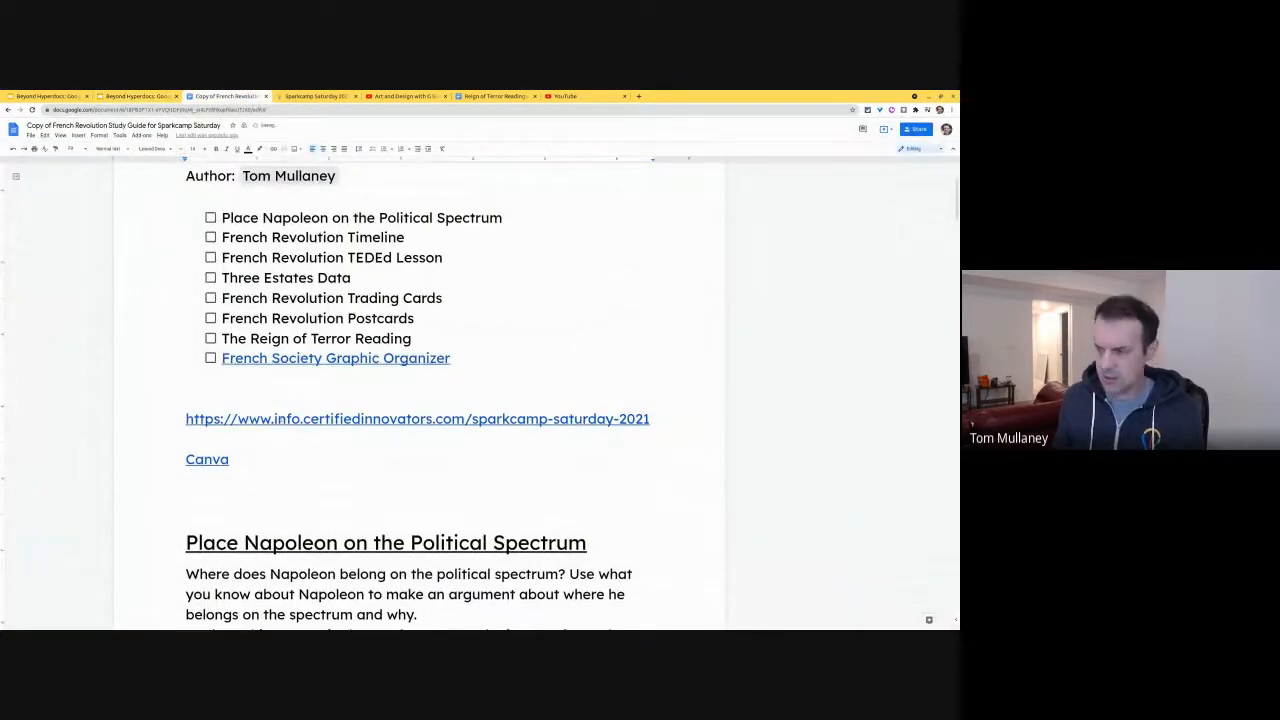
pyautogui.hotkey('ctrl', 'v')
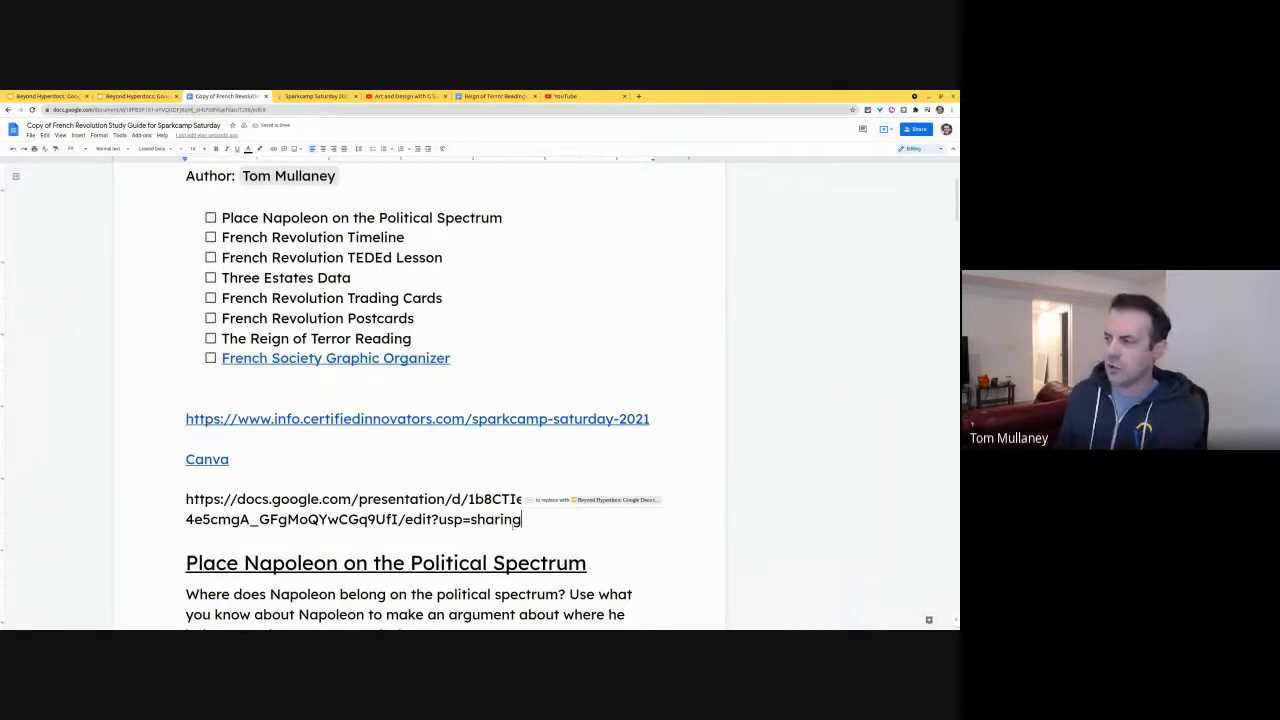
pyautogui.press('Return')
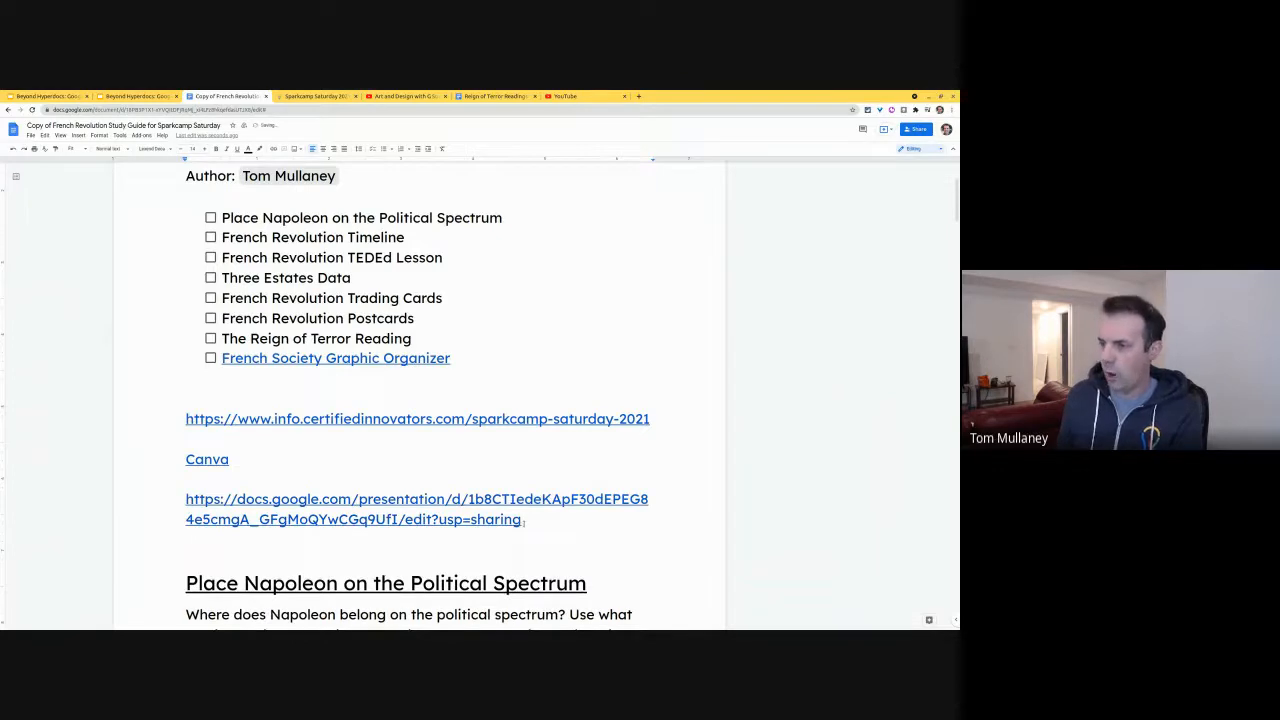
pyautogui.click(381, 499)
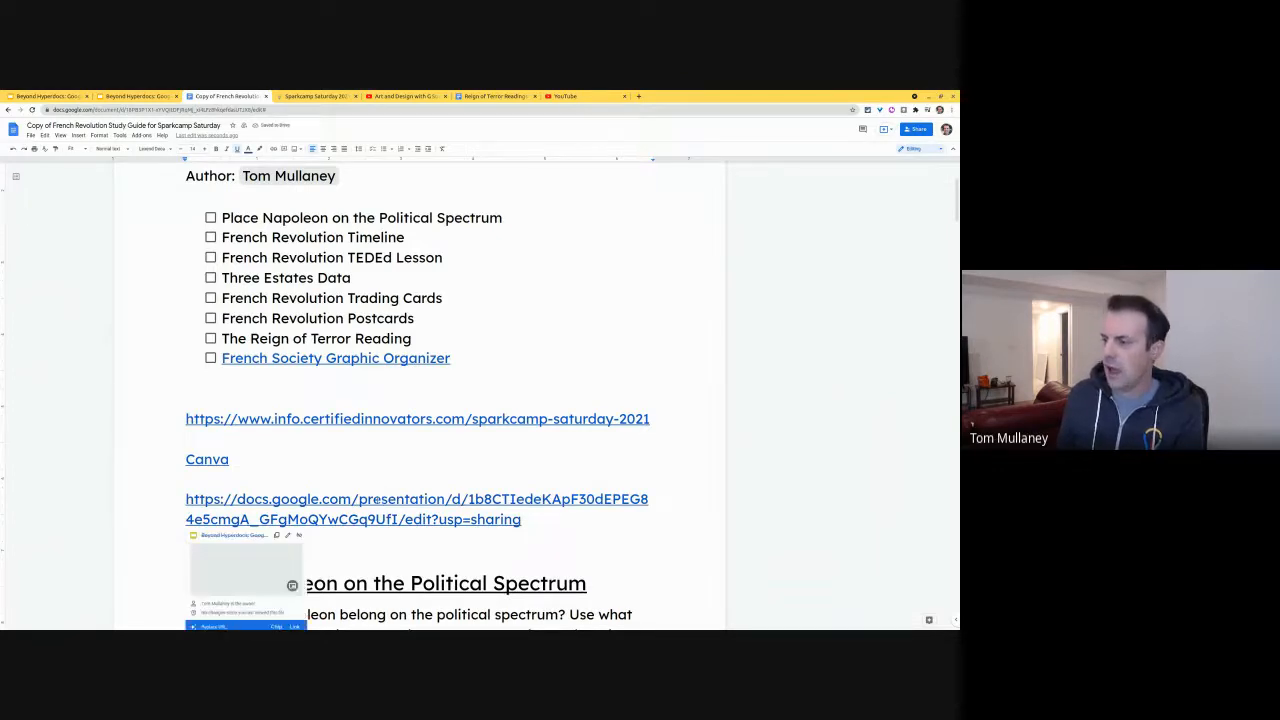
pyautogui.scroll(-1, 377, 500)
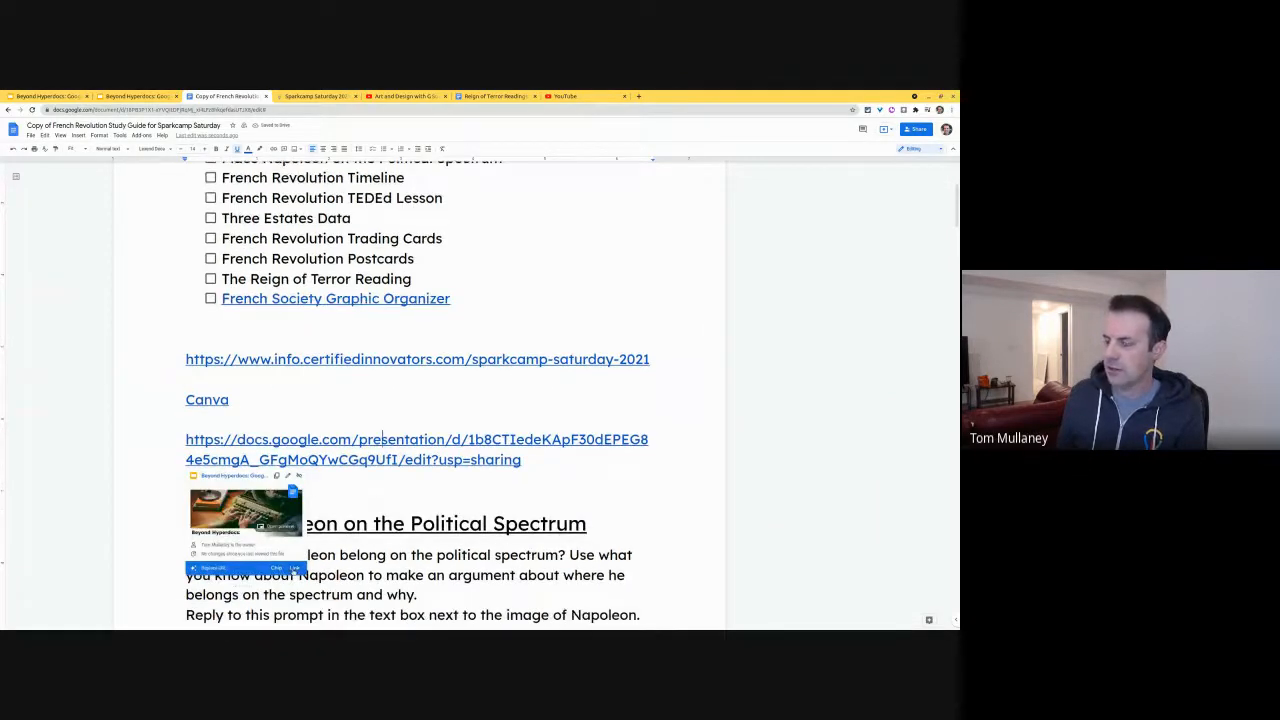
pyautogui.click(294, 568)
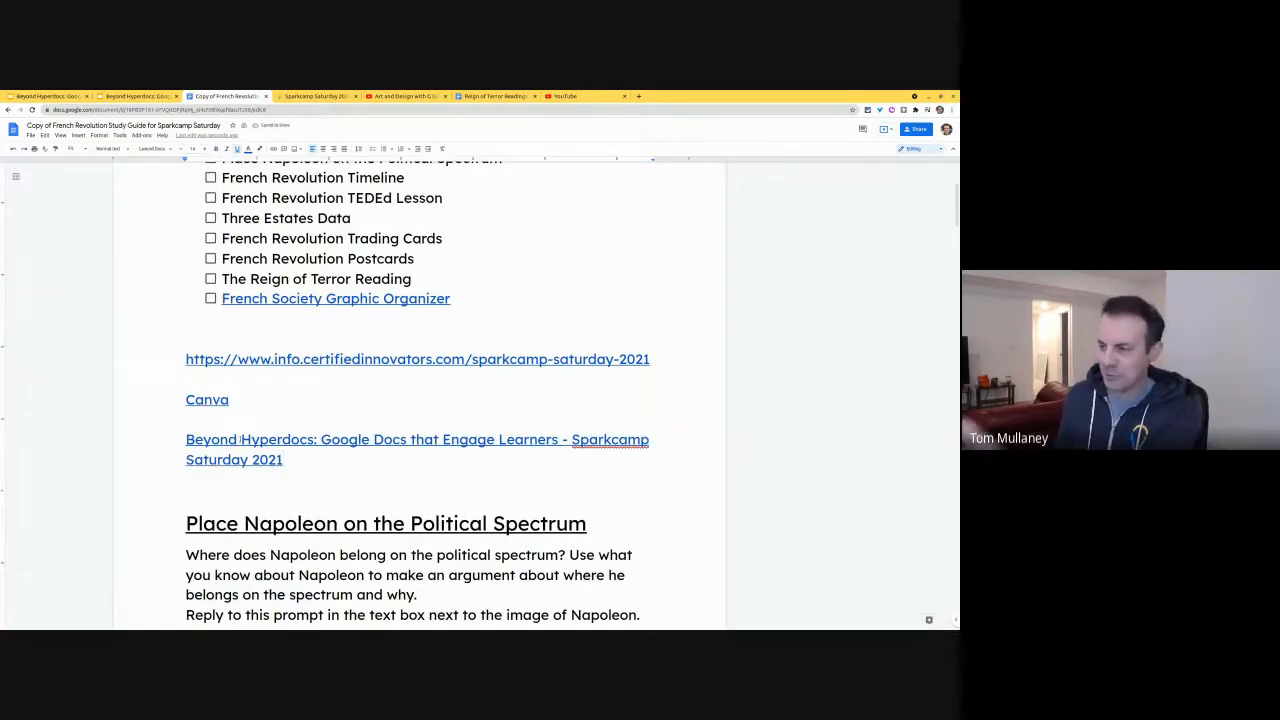
# Preview the linked Beyond Hyperdocs presentation inside the study guide, enlarge the preview and advance to slide 4
pyautogui.scroll(-1, 417, 392)
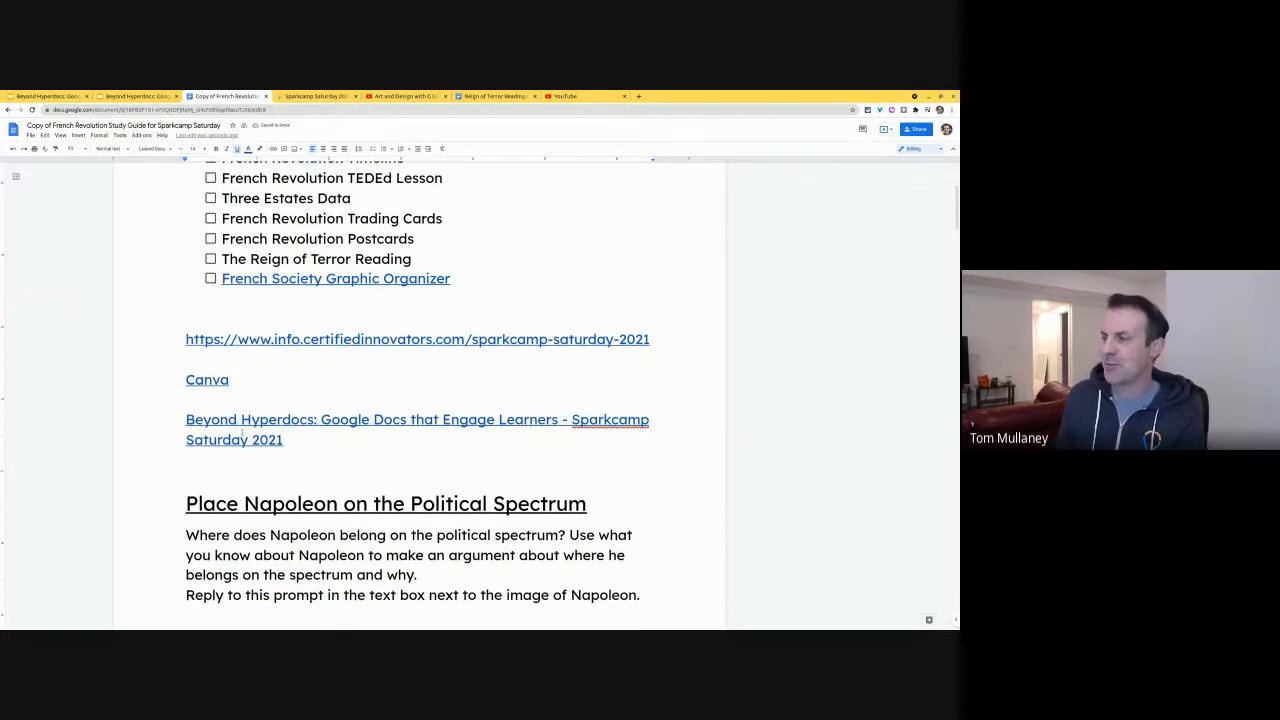
pyautogui.moveTo(253, 436)
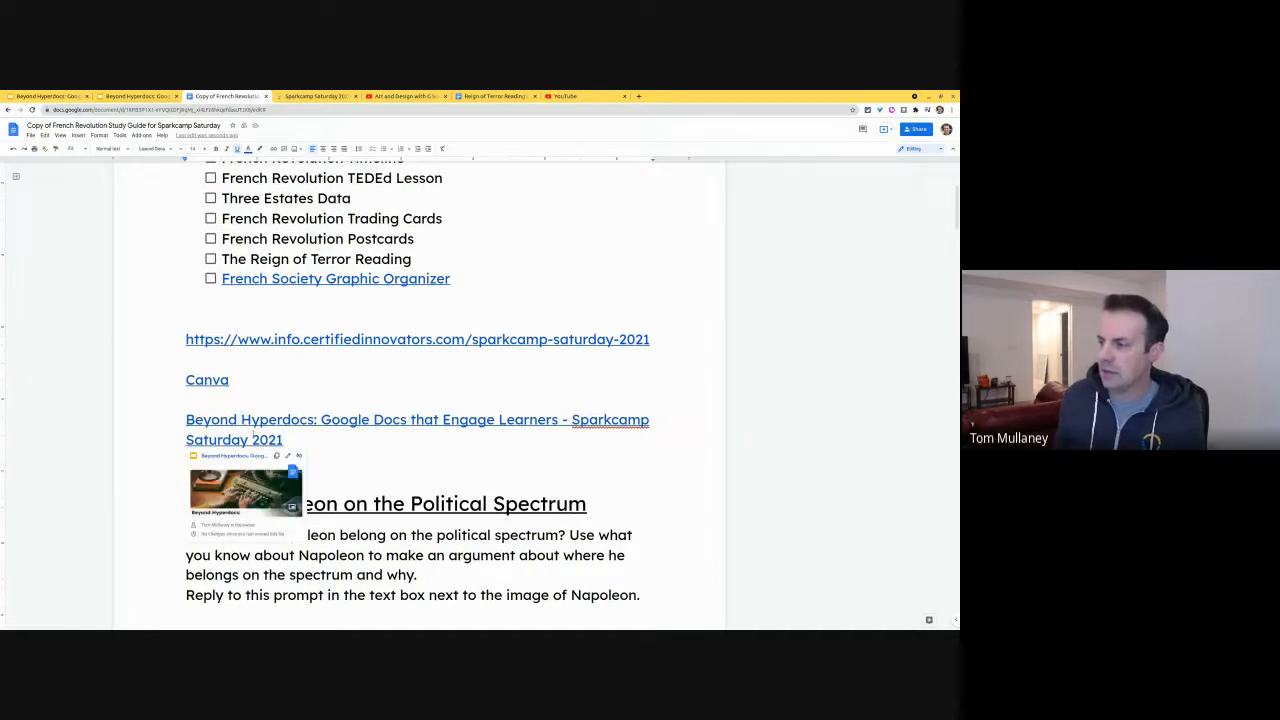
pyautogui.click(292, 507)
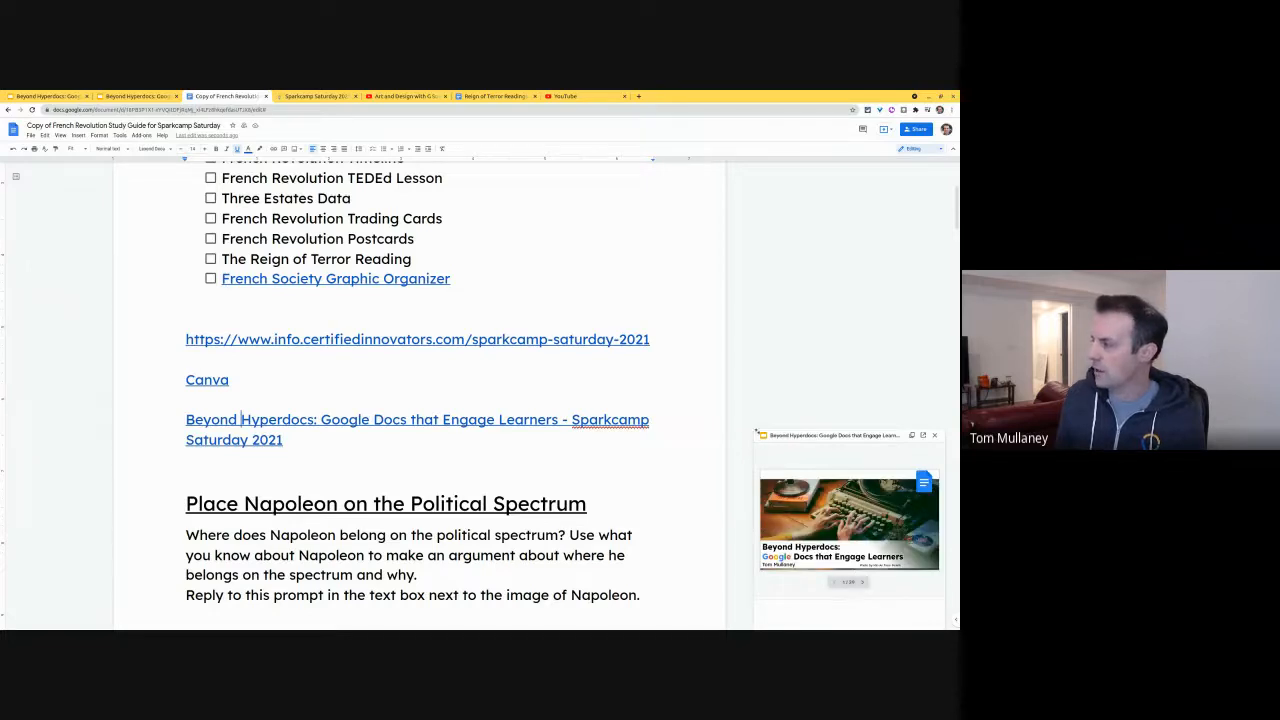
pyautogui.moveTo(699, 404); pyautogui.dragTo(658, 392)
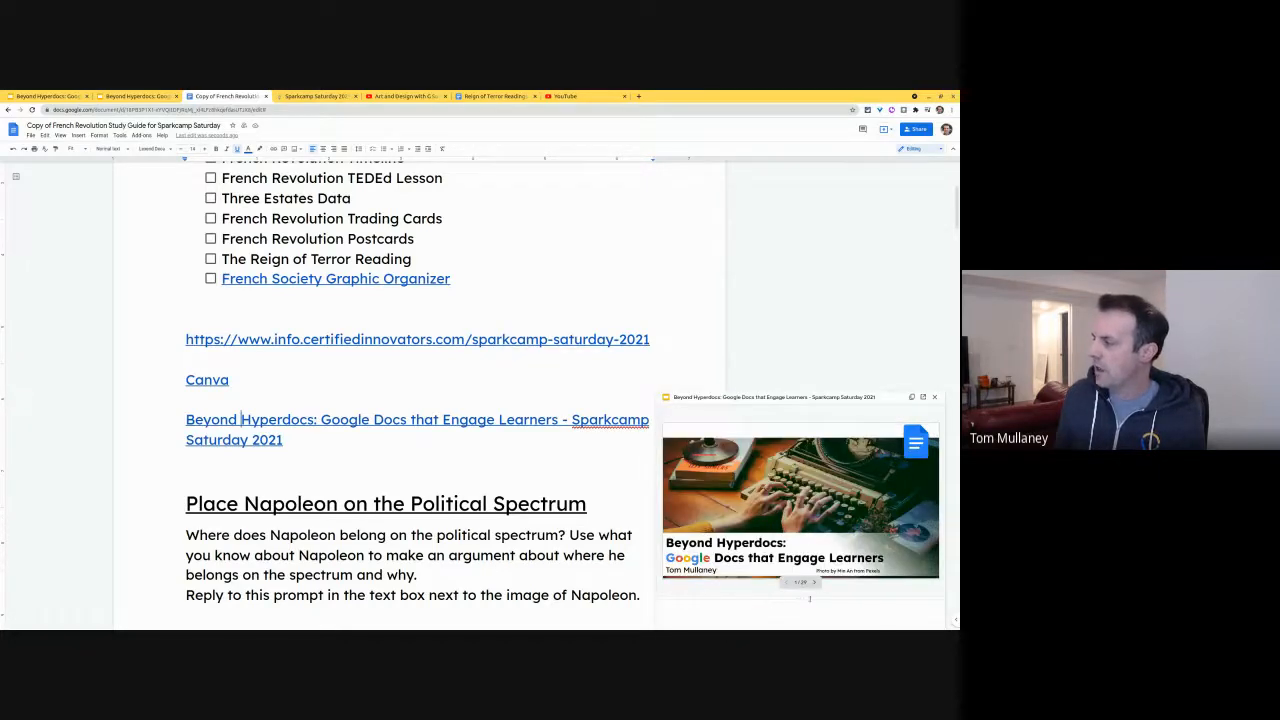
pyautogui.click(815, 582)
pyautogui.click(815, 582)
pyautogui.click(815, 582)
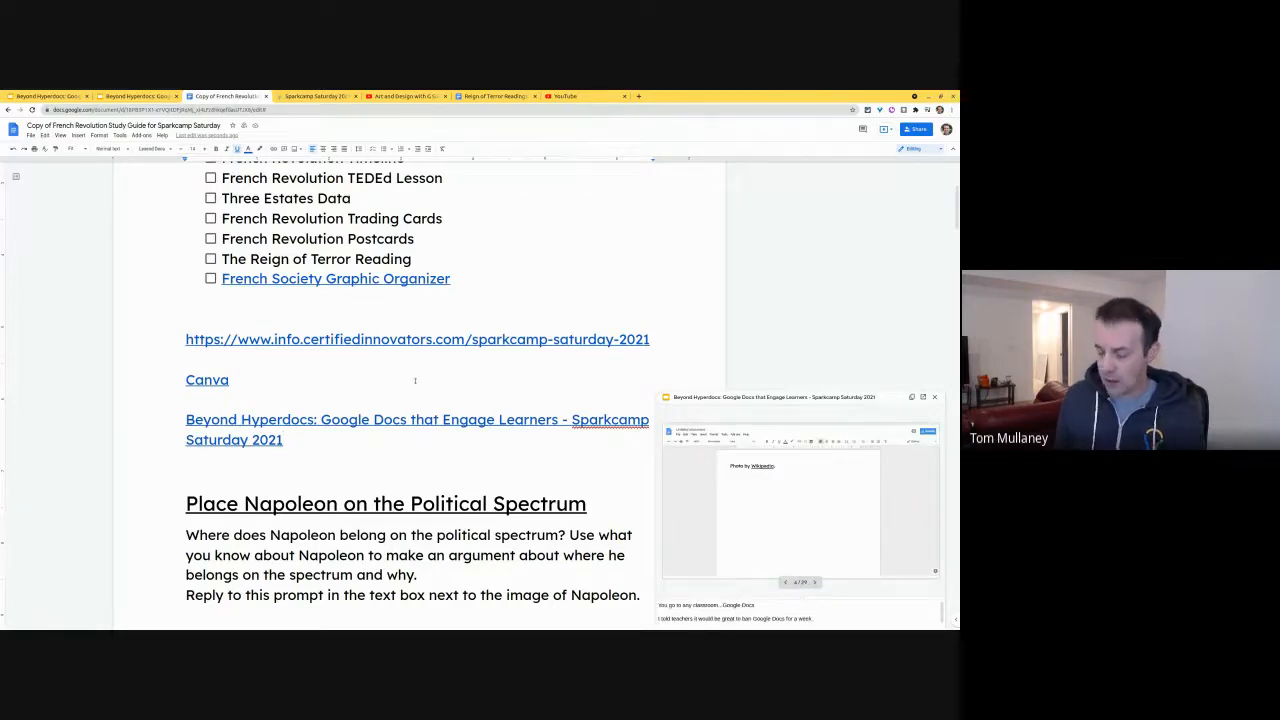
# Add the text shssh on a new line below the presentation link while the preview stays open
pyautogui.press('Return')
pyautogui.write('shssh')
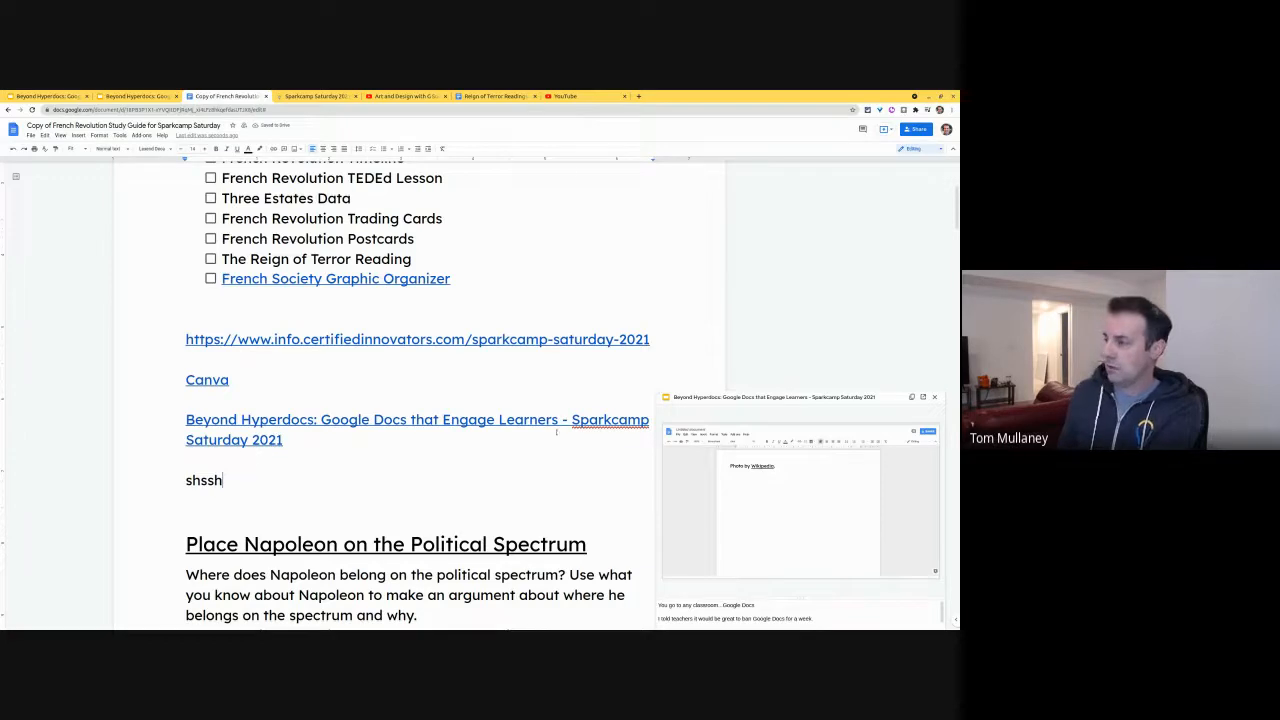
# Switch to the Reign of Terror Readings document and copy its sharing link
pyautogui.click(482, 97)
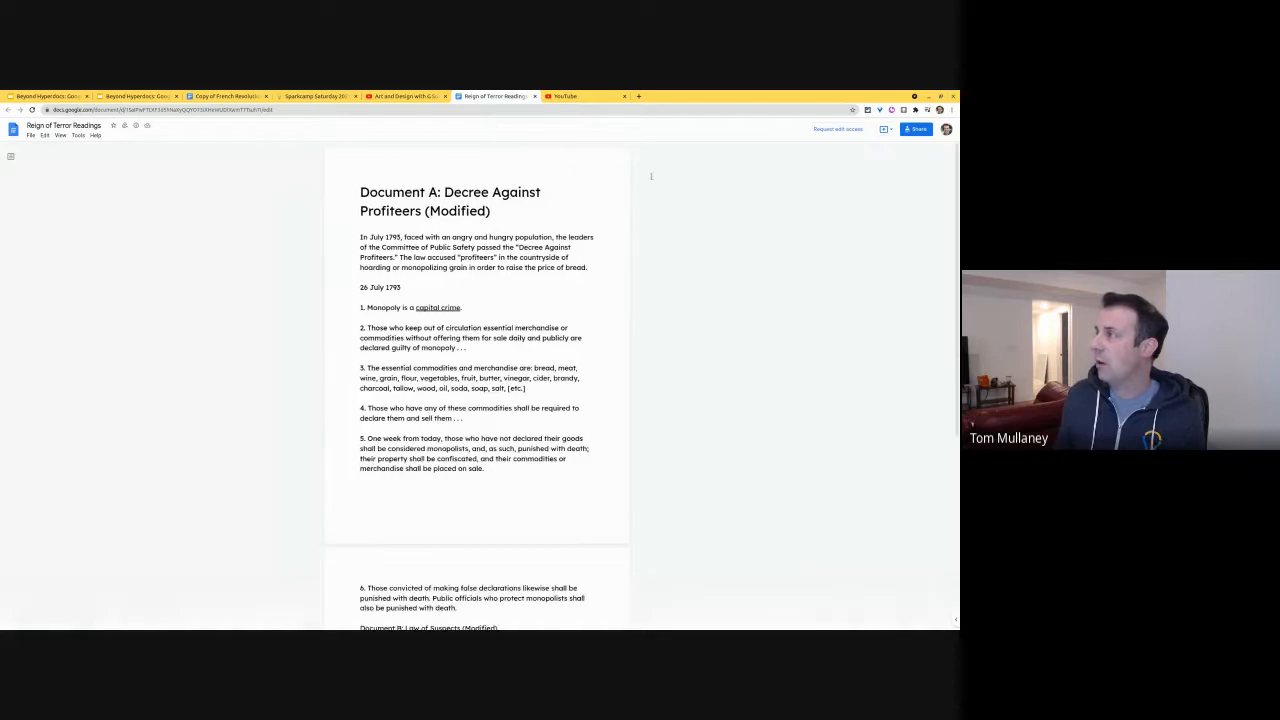
pyautogui.click(918, 130)
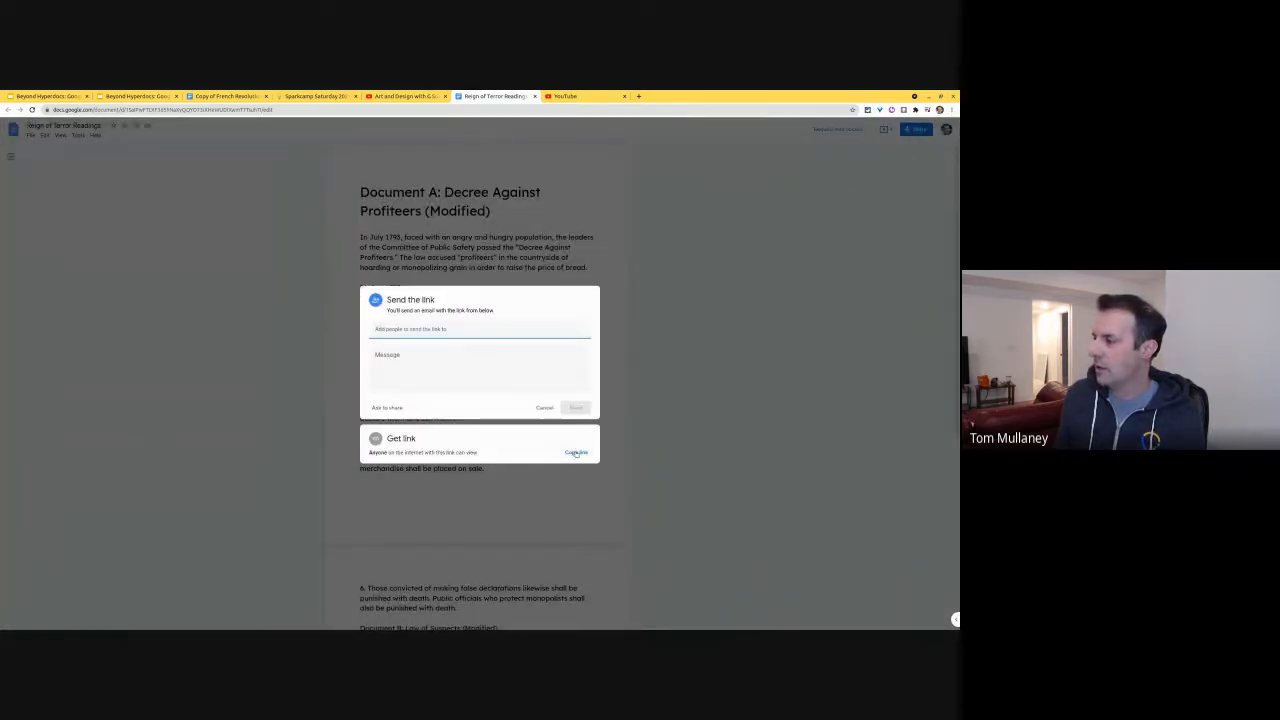
pyautogui.click(576, 452)
# Paste the readings link on a new line below the test text in the study guide and replace its URL with a titled link
pyautogui.click(217, 94)
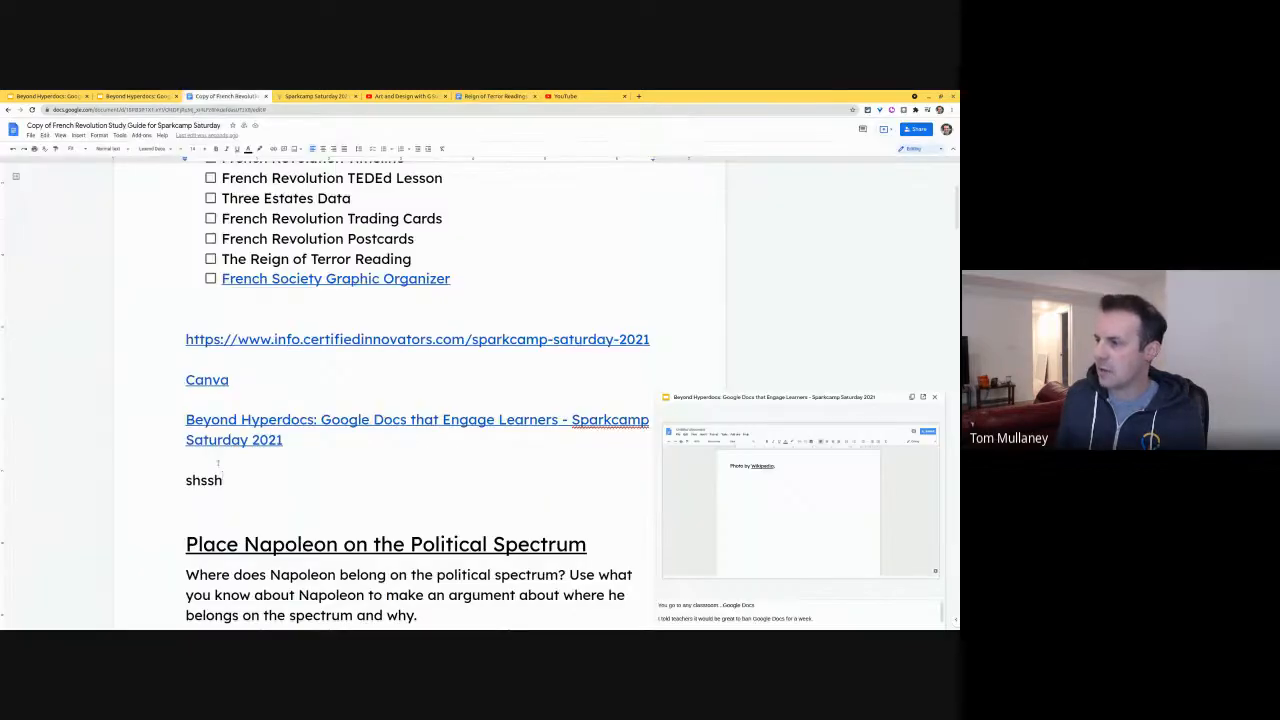
pyautogui.press('Return')
pyautogui.hotkey('ctrl', 'v')
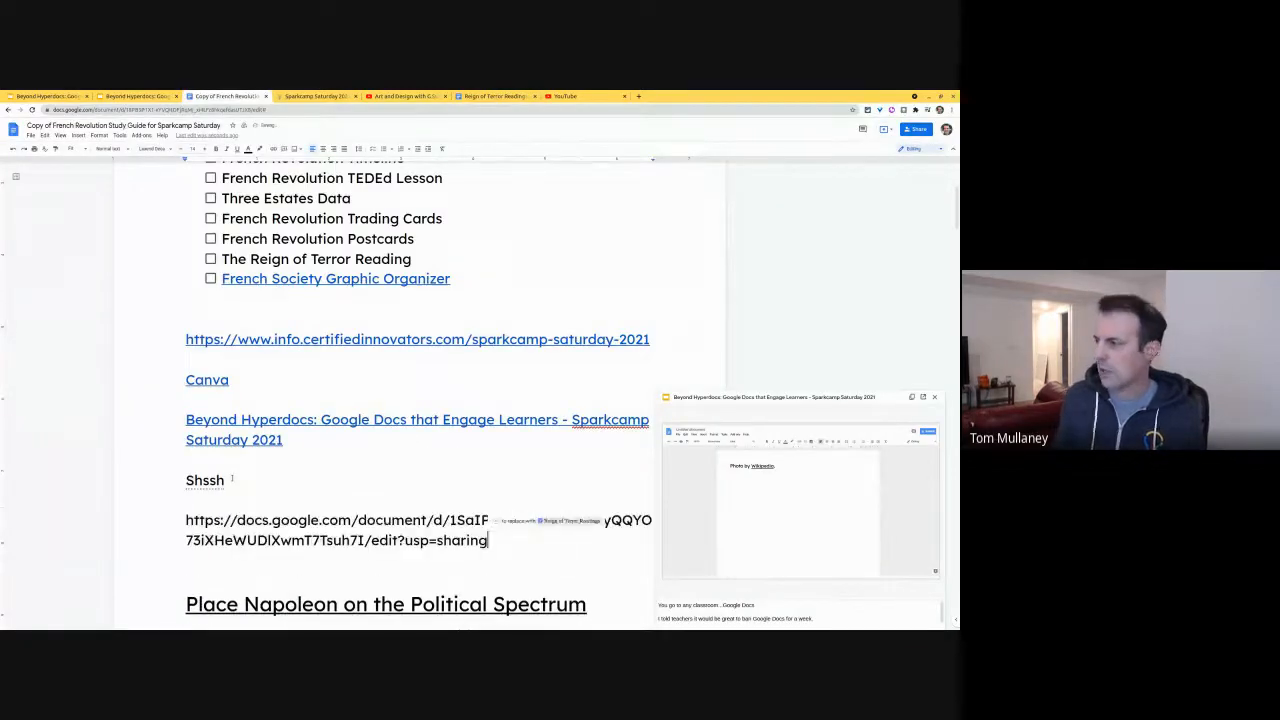
pyautogui.press('Return')
pyautogui.scroll(-2, 184, 452)
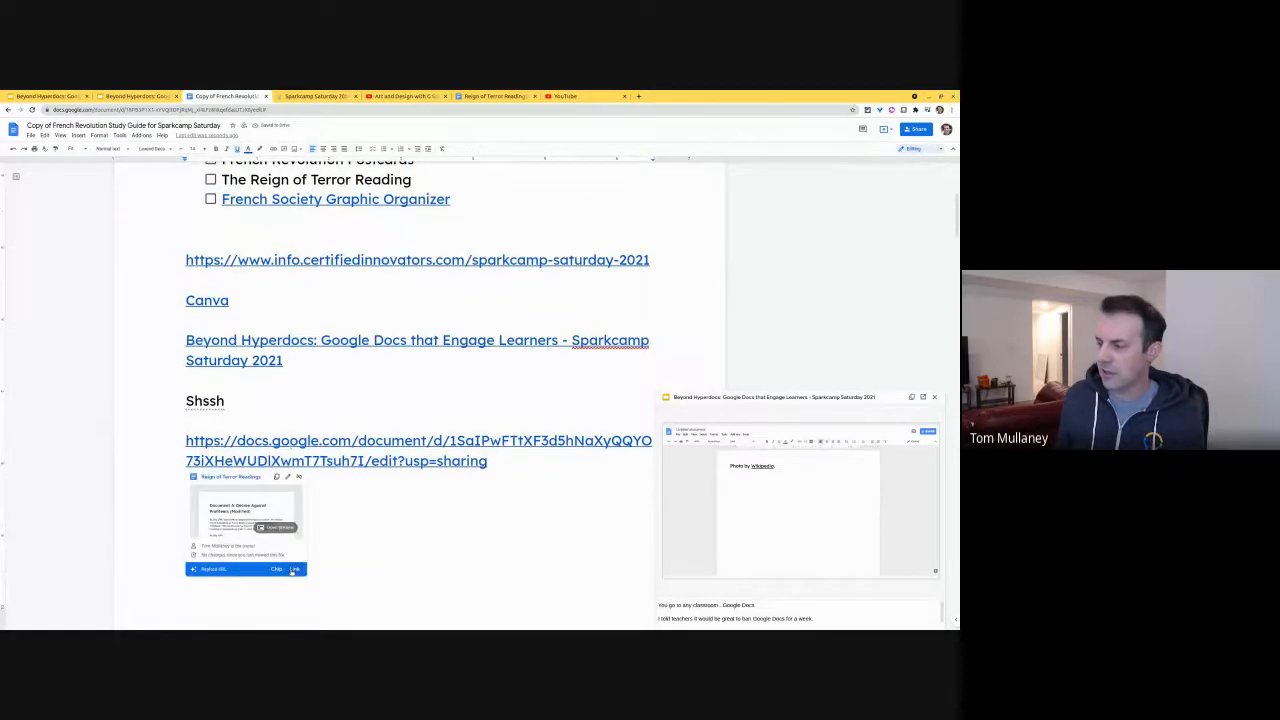
pyautogui.click(293, 569)
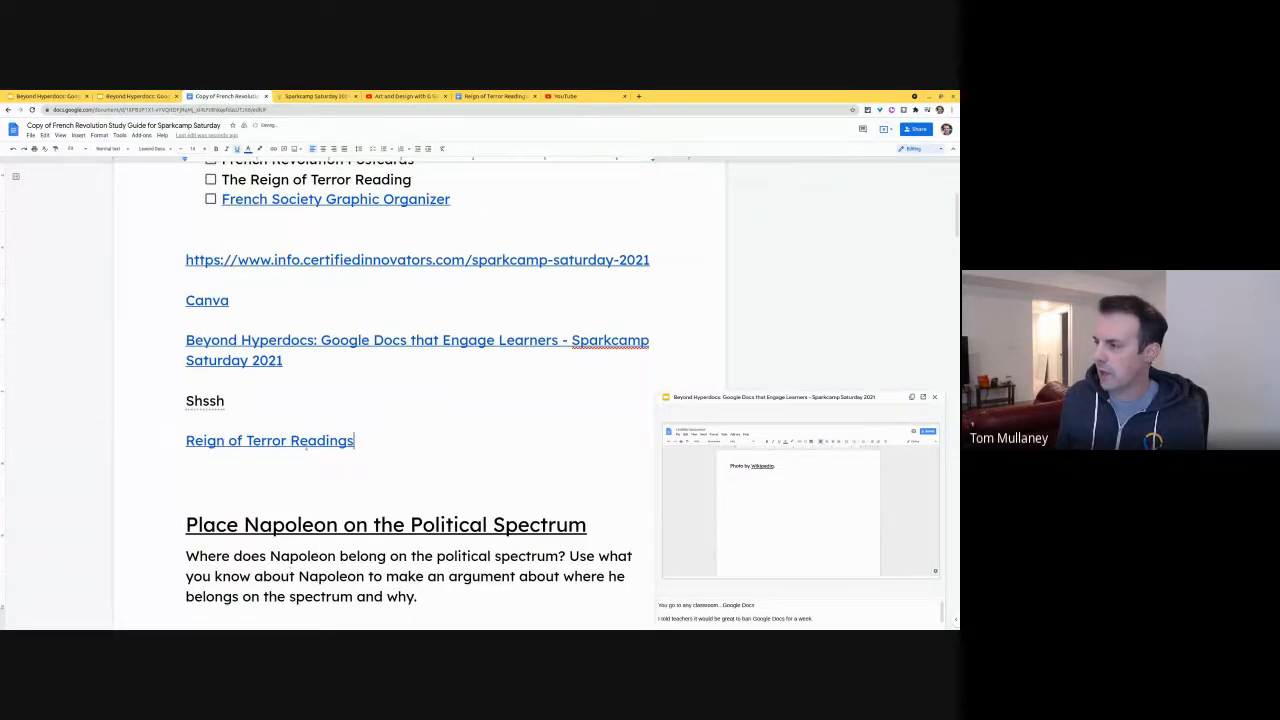
# Preview the linked Reign of Terror Readings inside the study guide, enlarge the preview, and scroll through both the preview and the guide
pyautogui.click(292, 508)
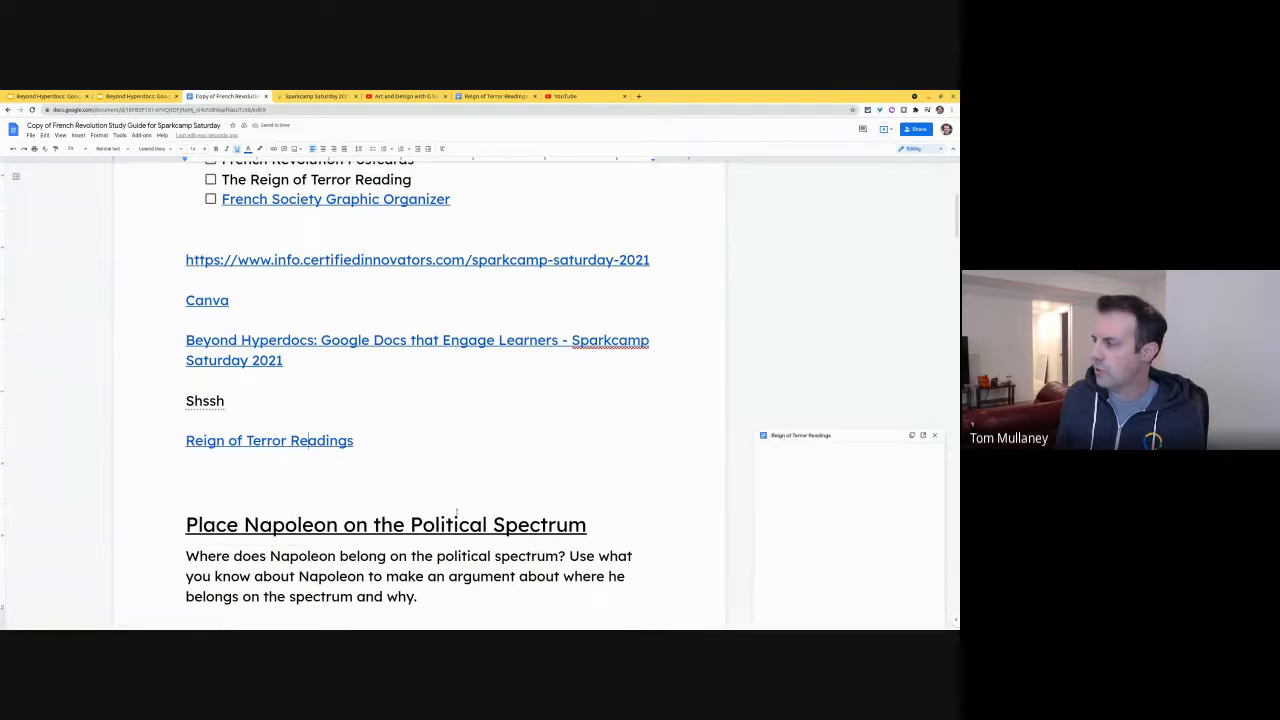
pyautogui.scroll(-1, 808, 511)
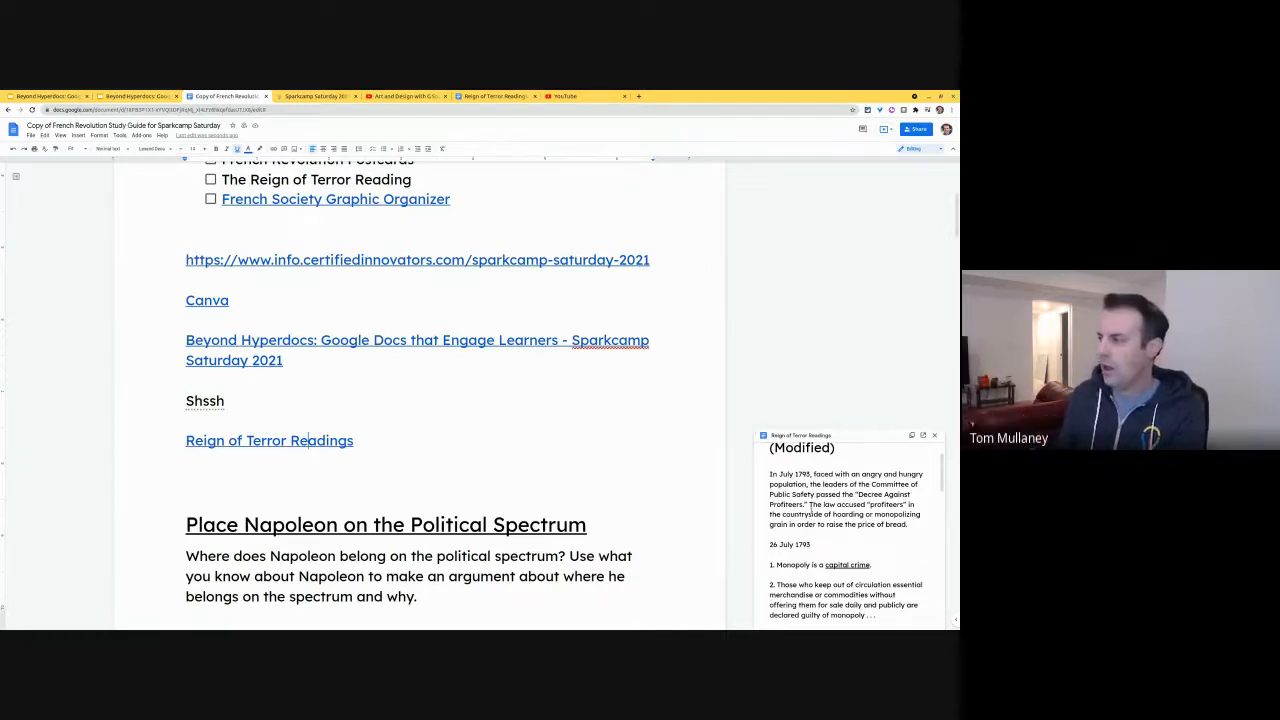
pyautogui.moveTo(755, 432); pyautogui.dragTo(638, 423)
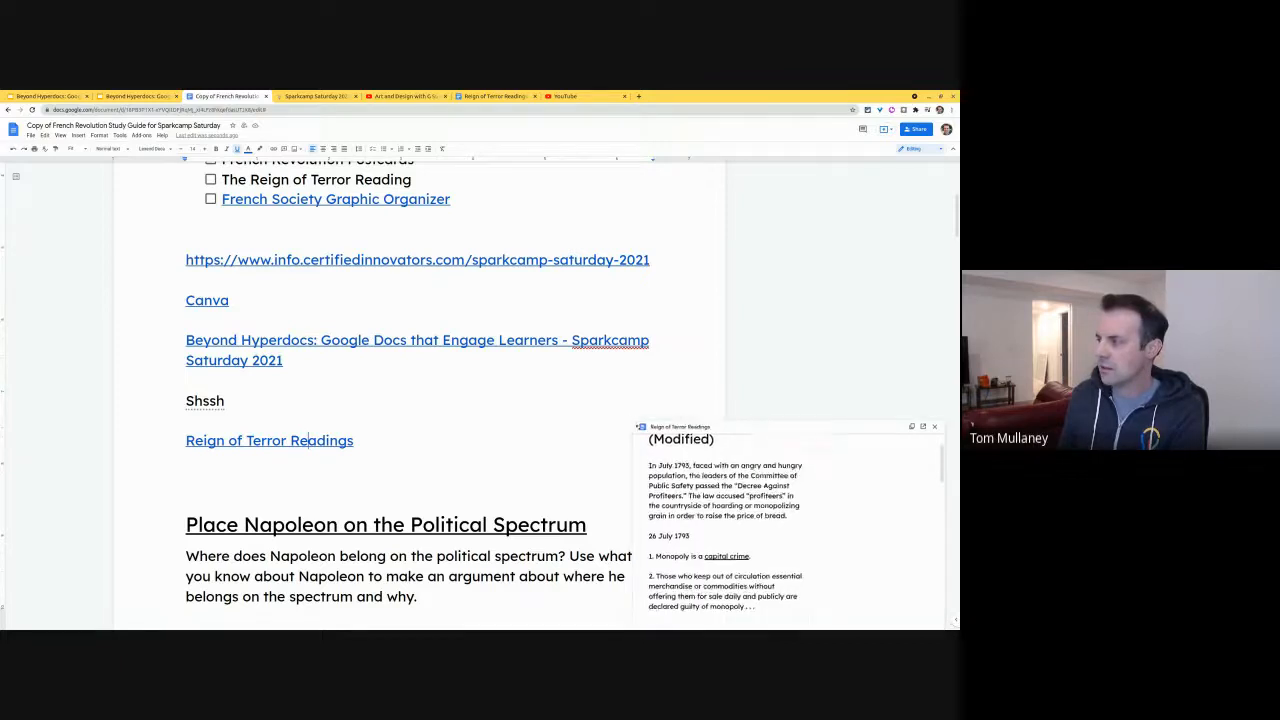
pyautogui.scroll(-4, 708, 437)
pyautogui.scroll(-5, 315, 436)
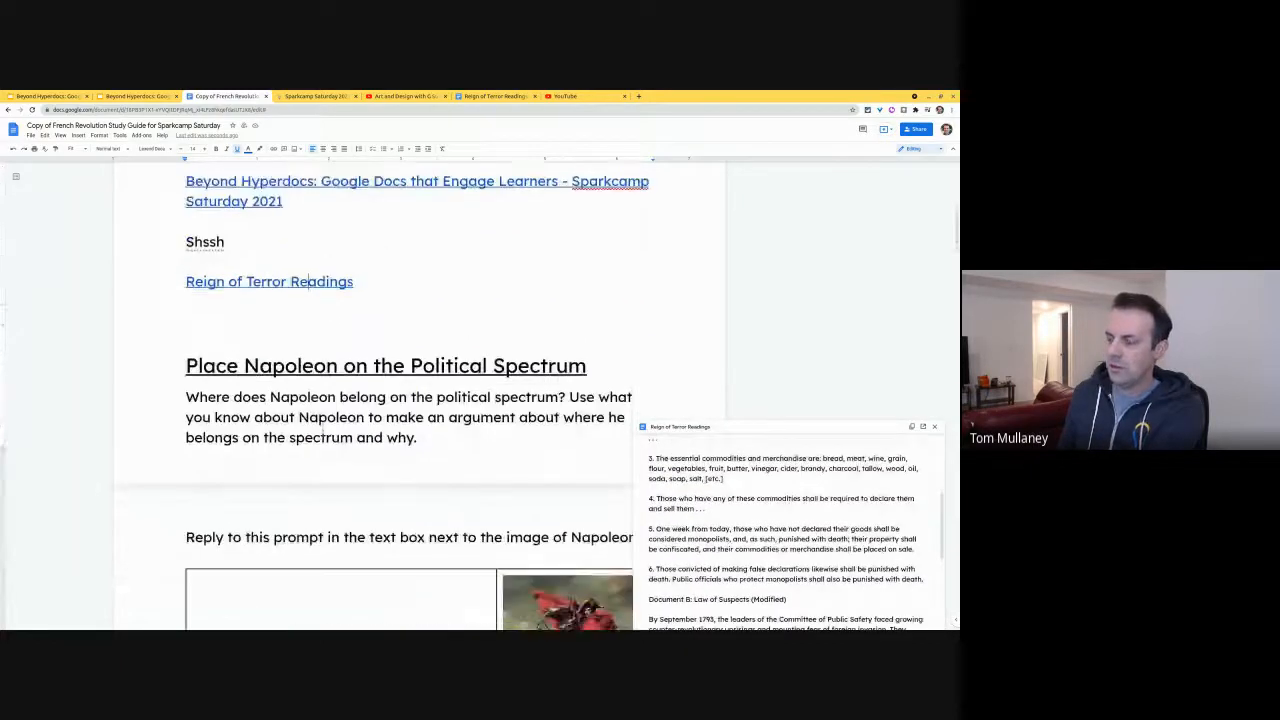
pyautogui.scroll(-1, 322, 432)
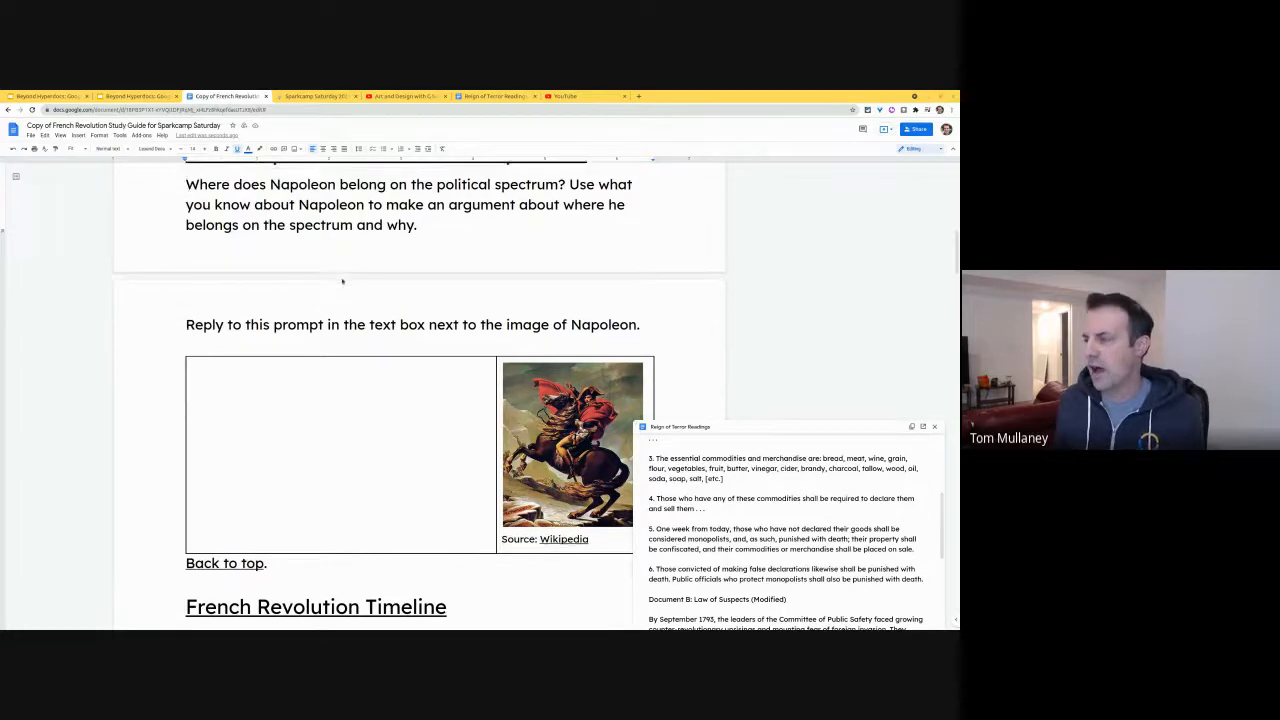
# Select the word Shssh below the presentation link and close the Reign of Terror Readings preview
pyautogui.scroll(4, 328, 252)
pyautogui.scroll(1, 319, 321)
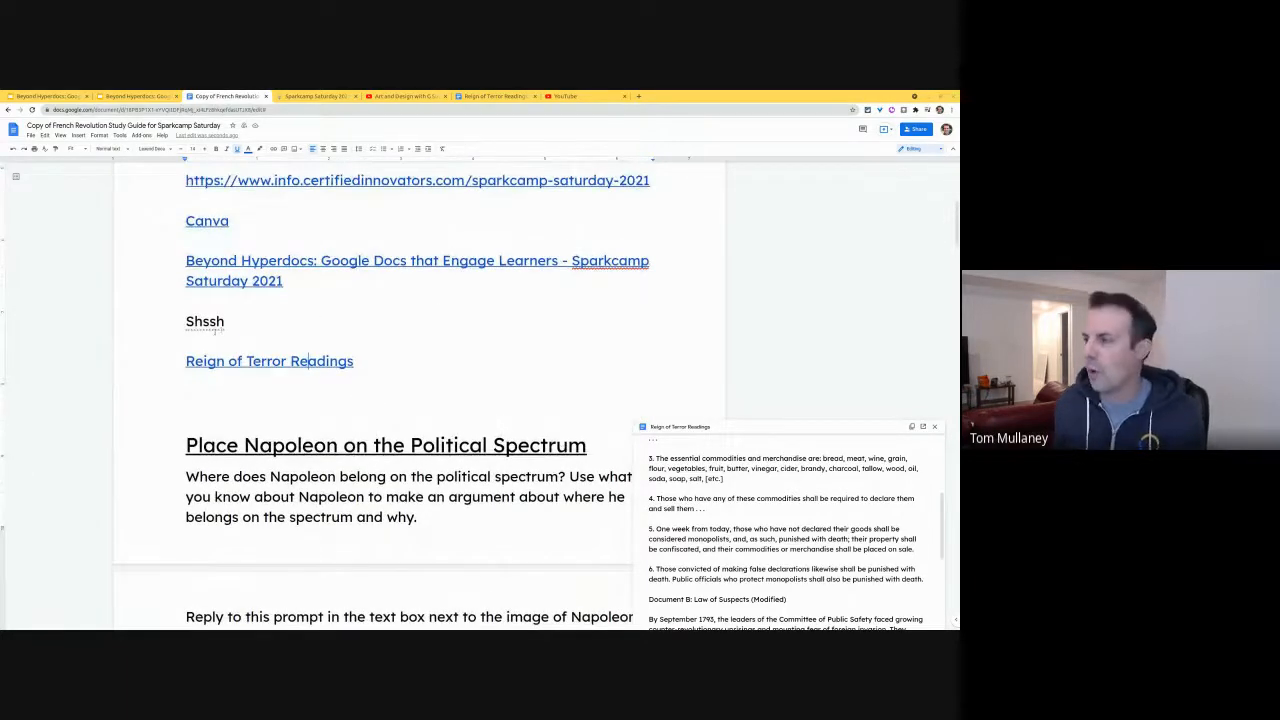
pyautogui.doubleClick(205, 323)
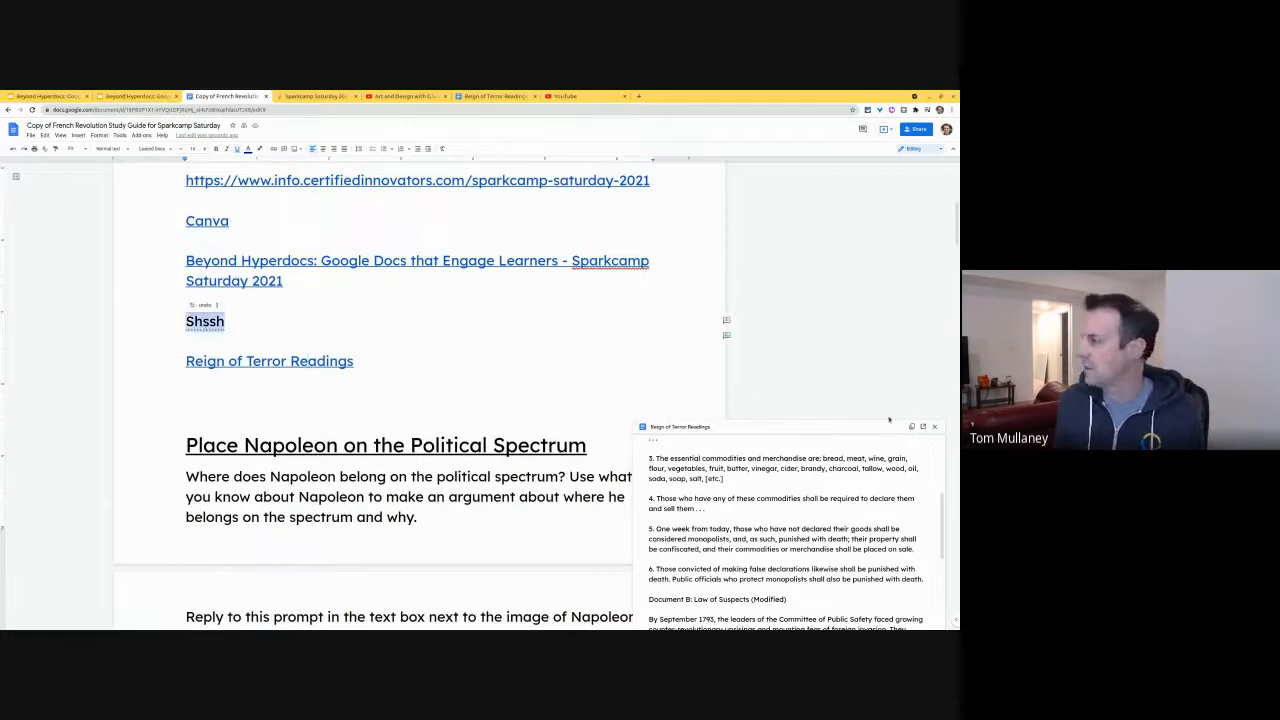
pyautogui.click(935, 427)
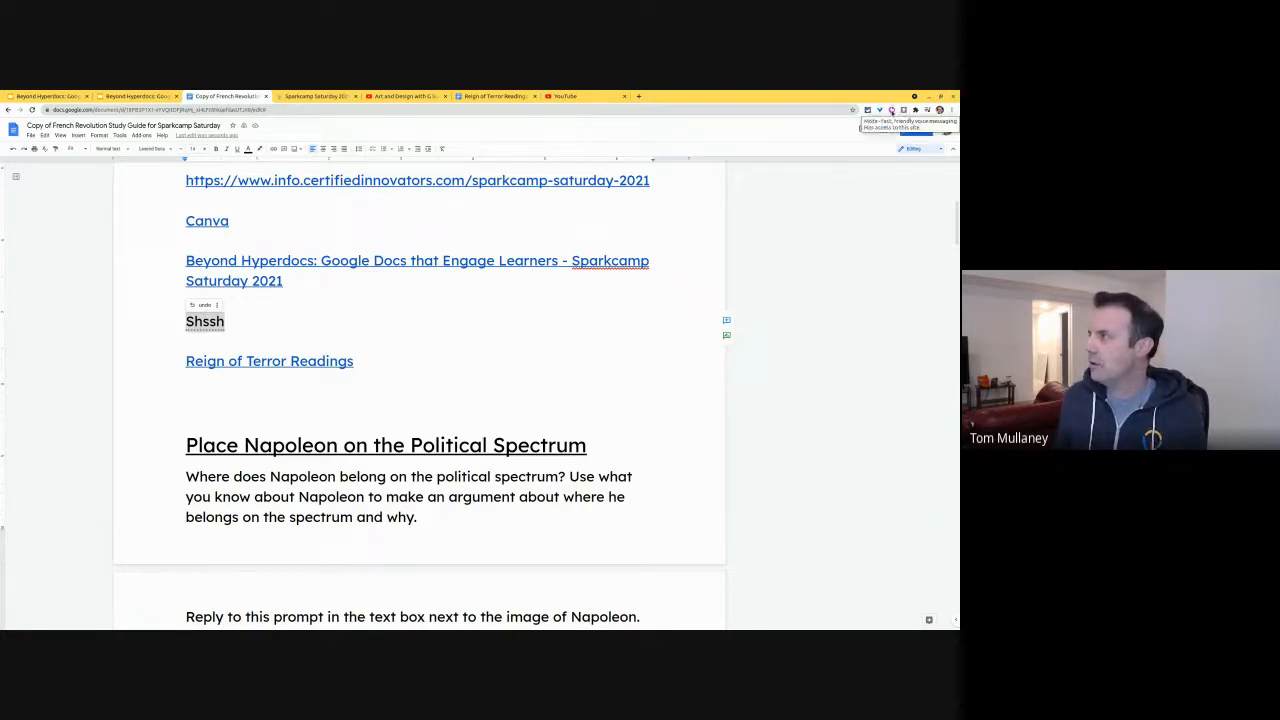
# Record a short voice note with the Mote extension and finish the recording
pyautogui.click(891, 110)
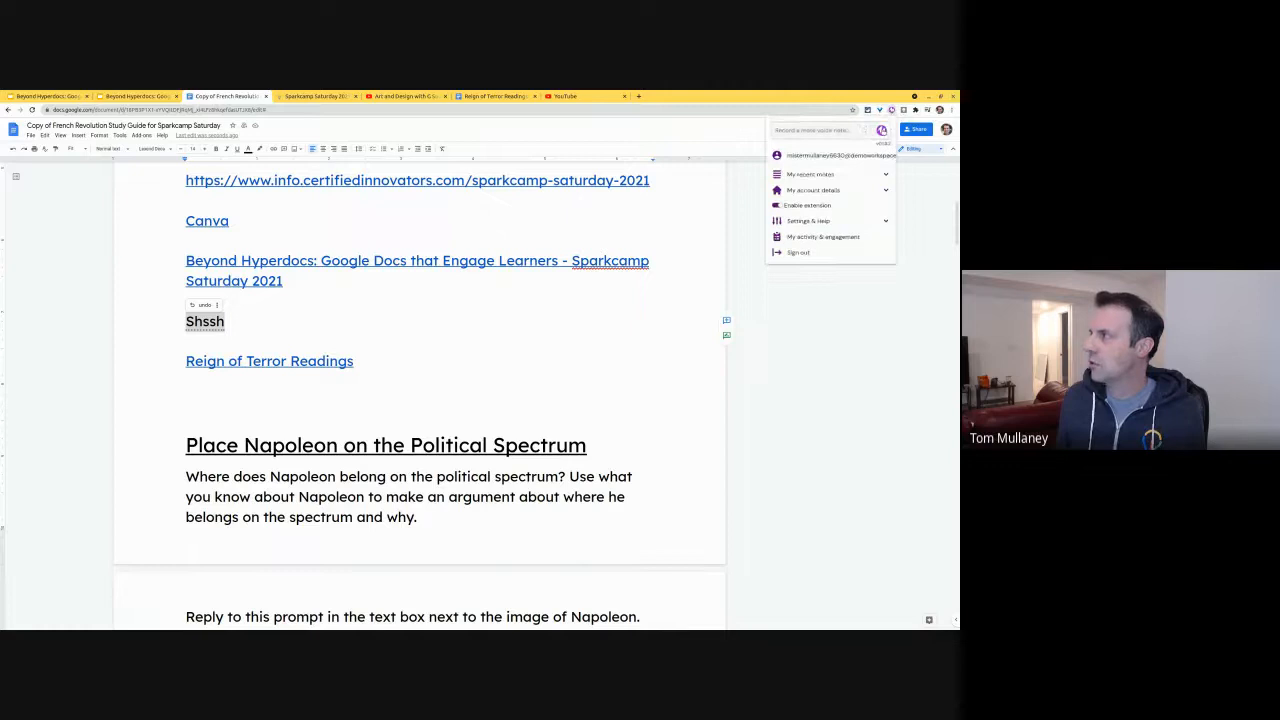
pyautogui.click(881, 130)
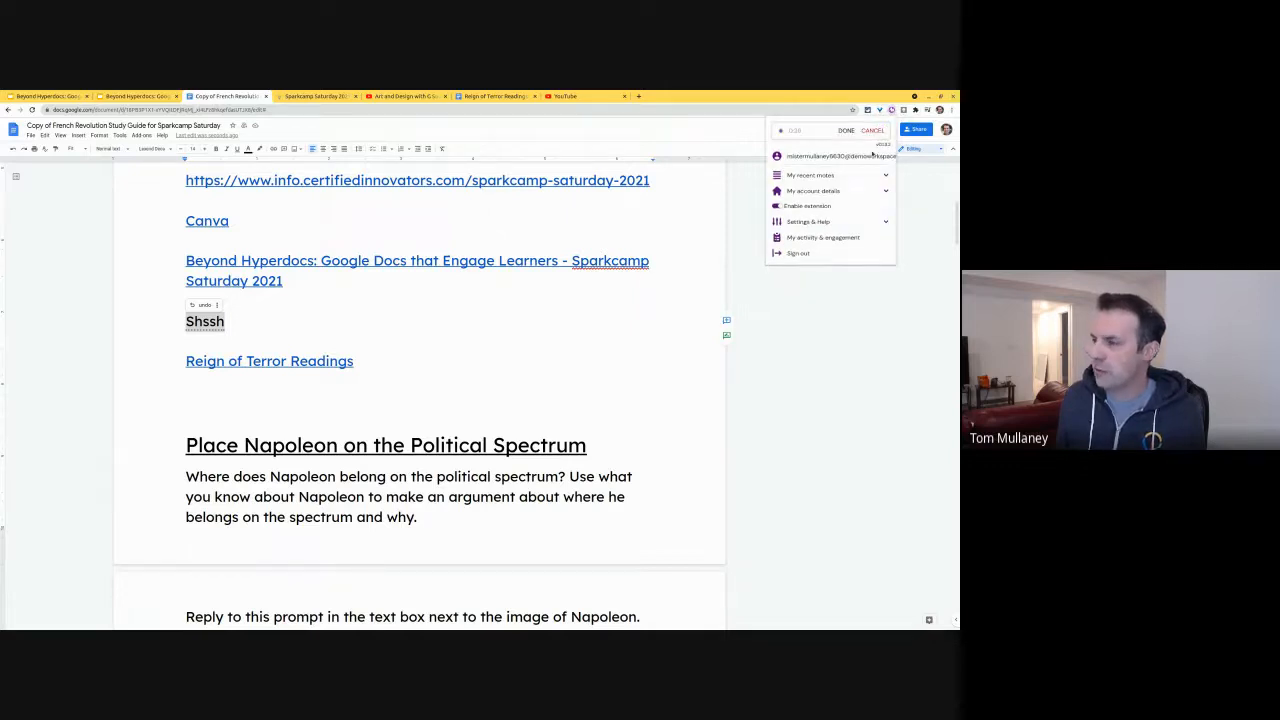
pyautogui.click(846, 131)
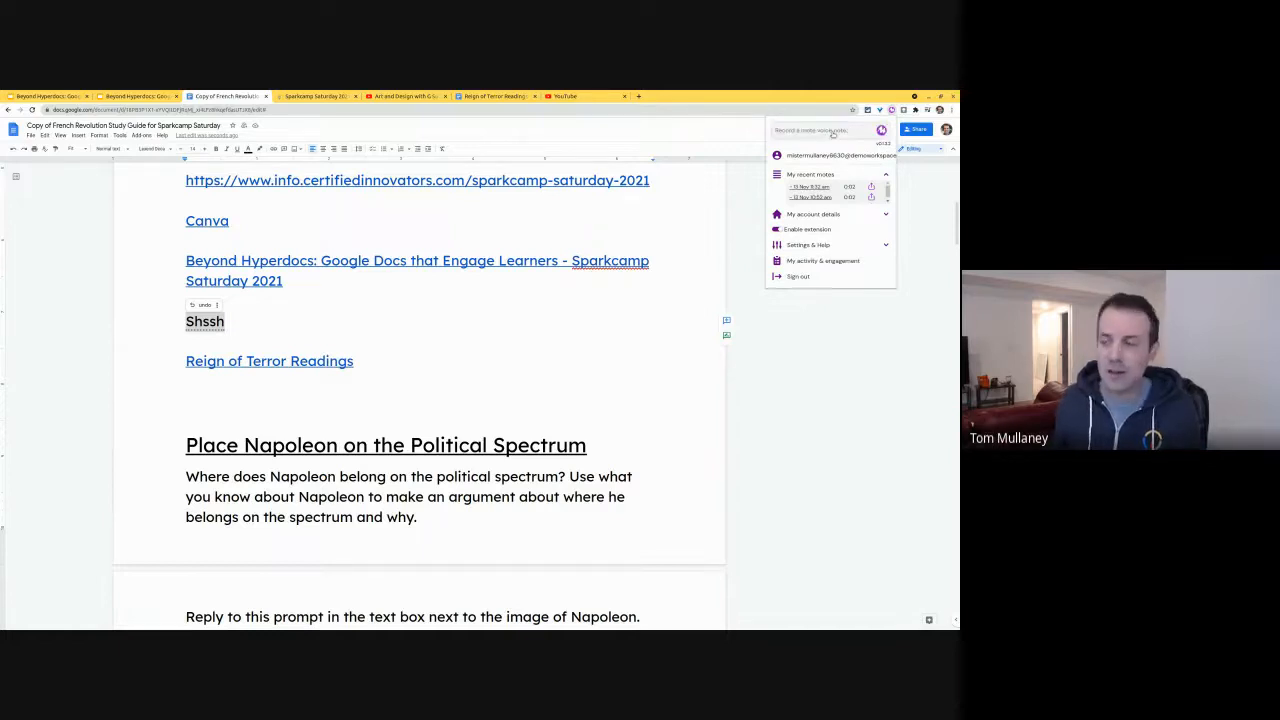
# Link the selected word Shssh to the copied voice note URL and play the note from the link's preview
pyautogui.click(274, 149)
pyautogui.rightClick(255, 195)
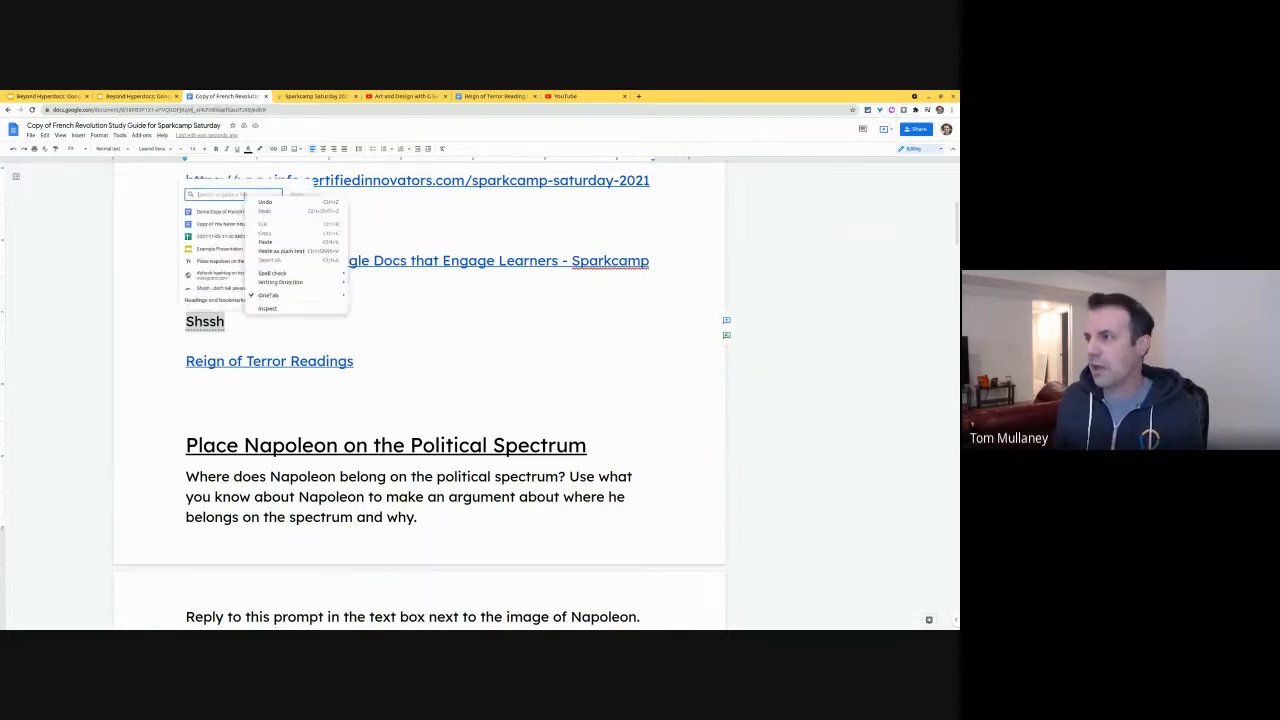
pyautogui.click(266, 241)
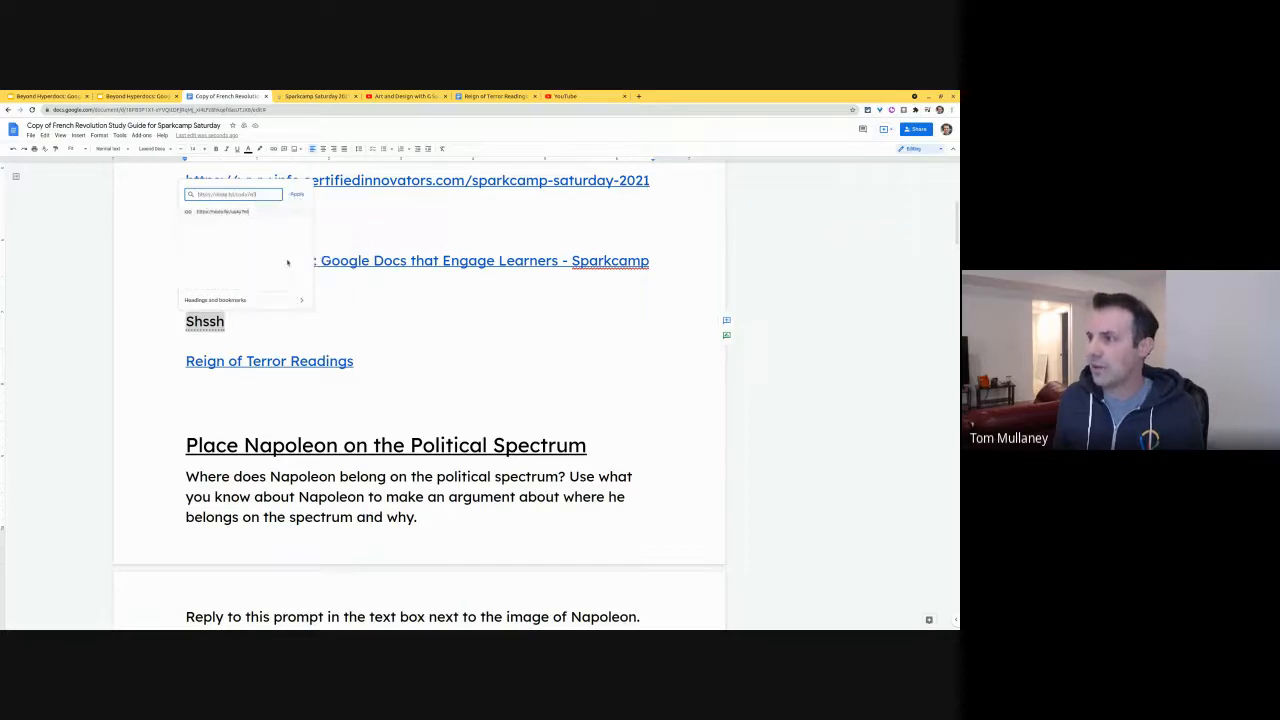
pyautogui.click(297, 195)
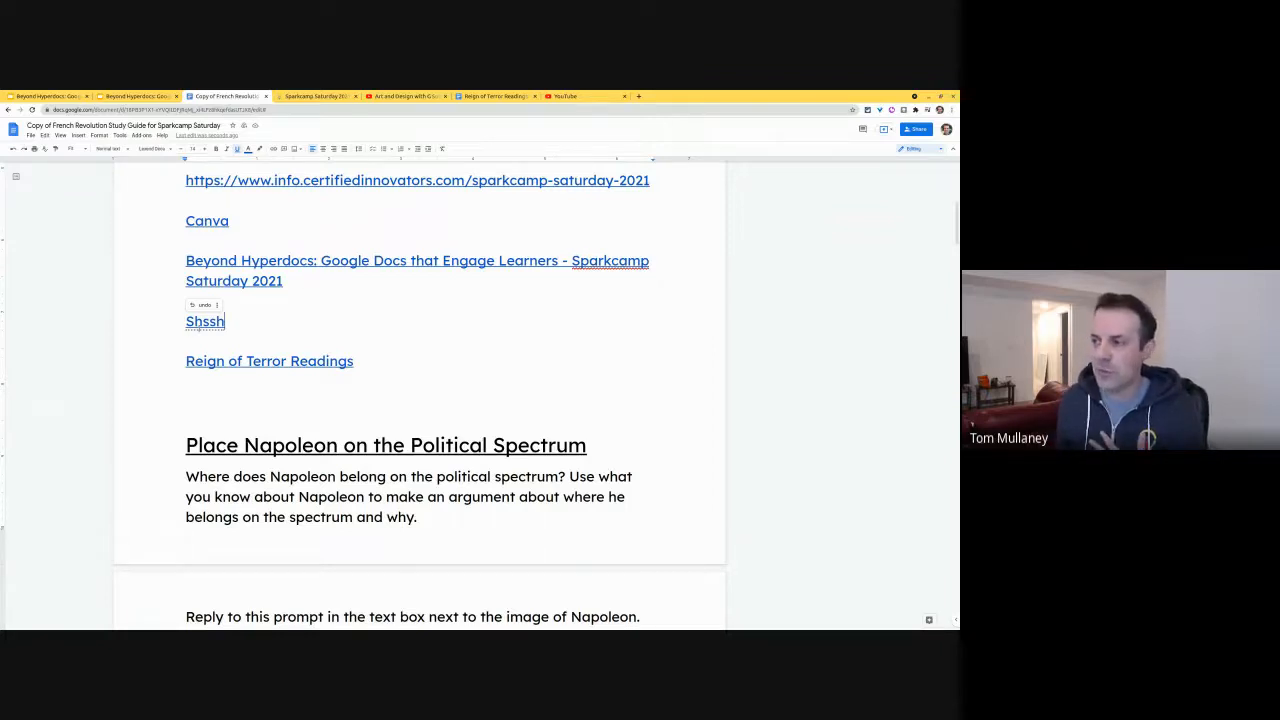
pyautogui.moveTo(202, 322)
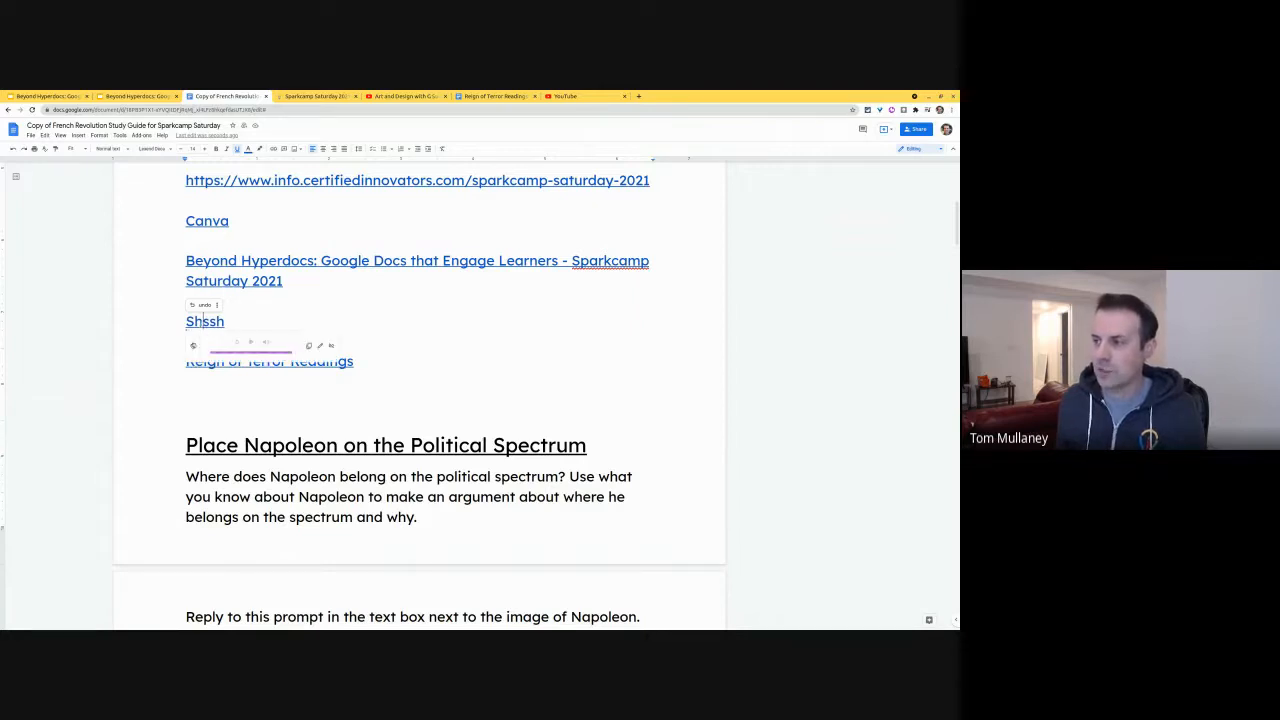
pyautogui.click(250, 344)
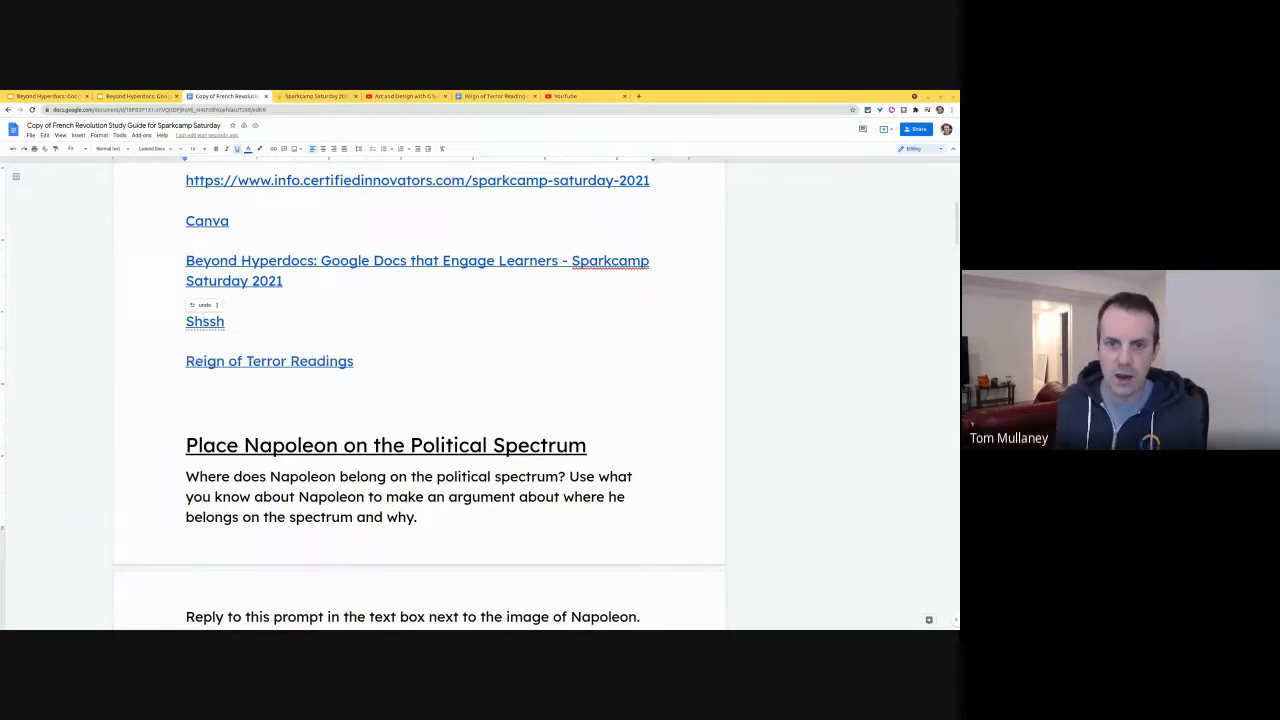
# Switch to the Art and Design with G Suite video on YouTube and copy its share link
pyautogui.click(402, 96)
pyautogui.scroll(-1, 195, 485)
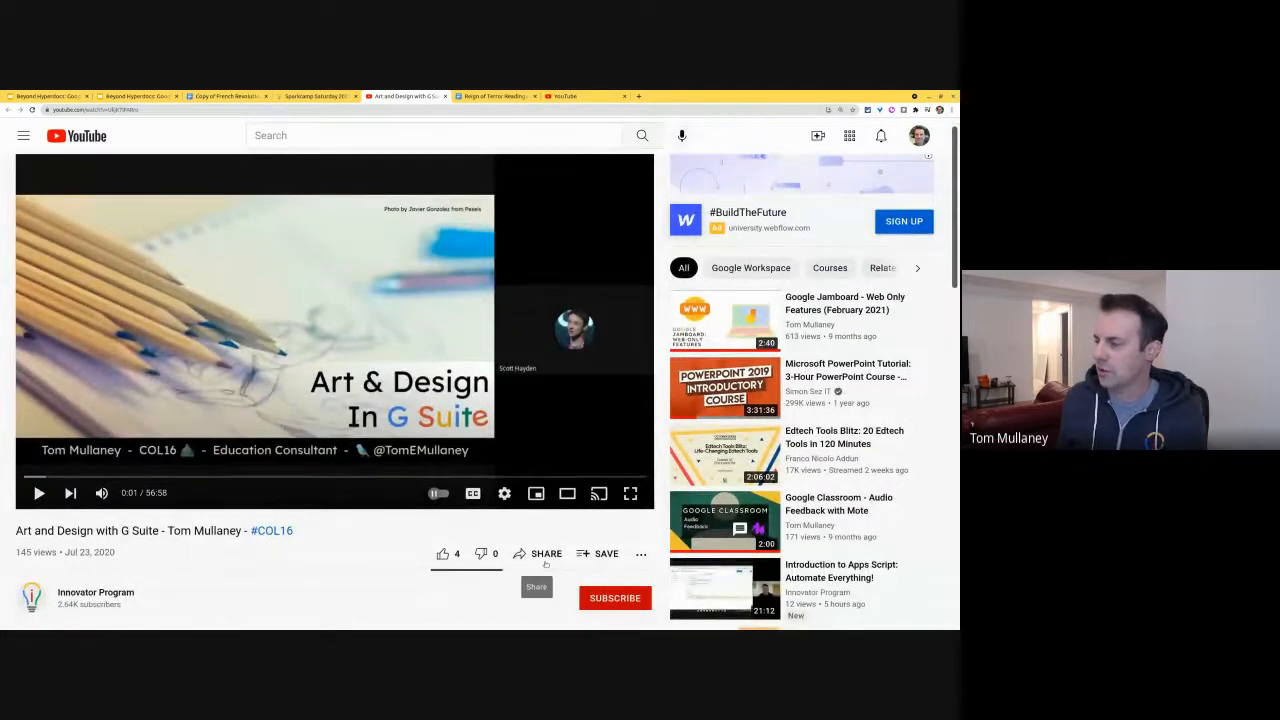
pyautogui.click(546, 556)
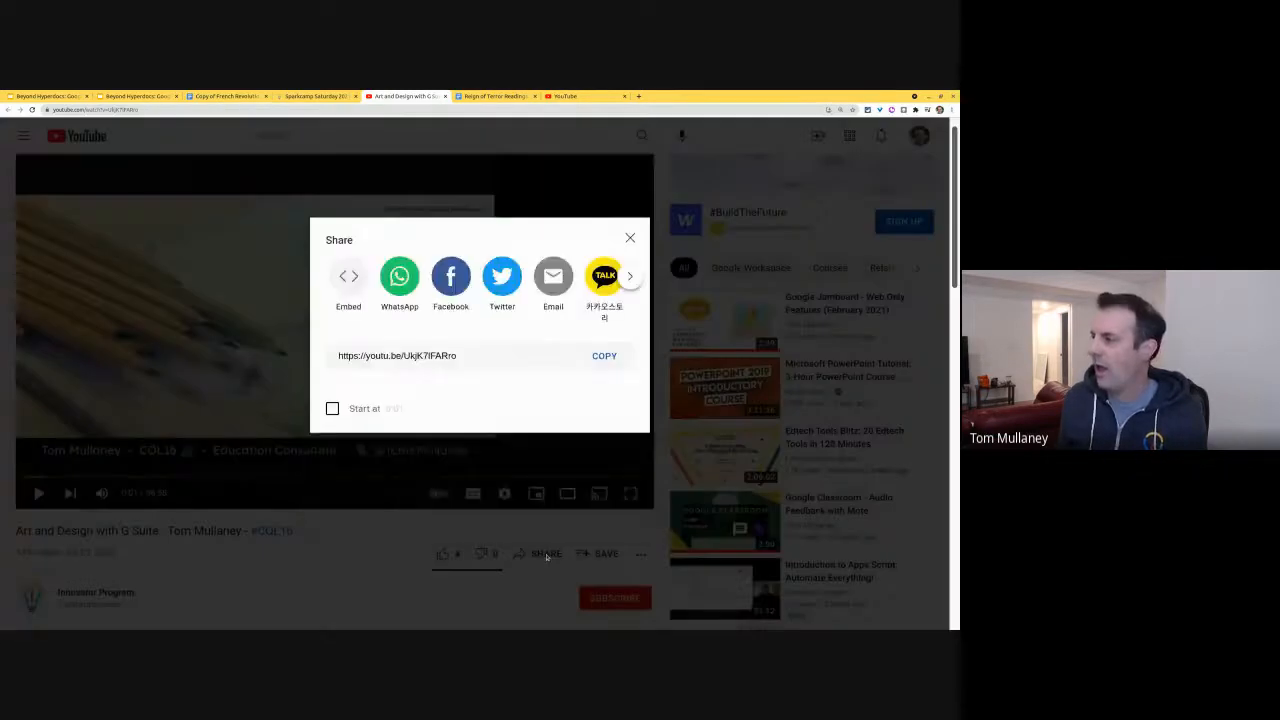
pyautogui.click(603, 405)
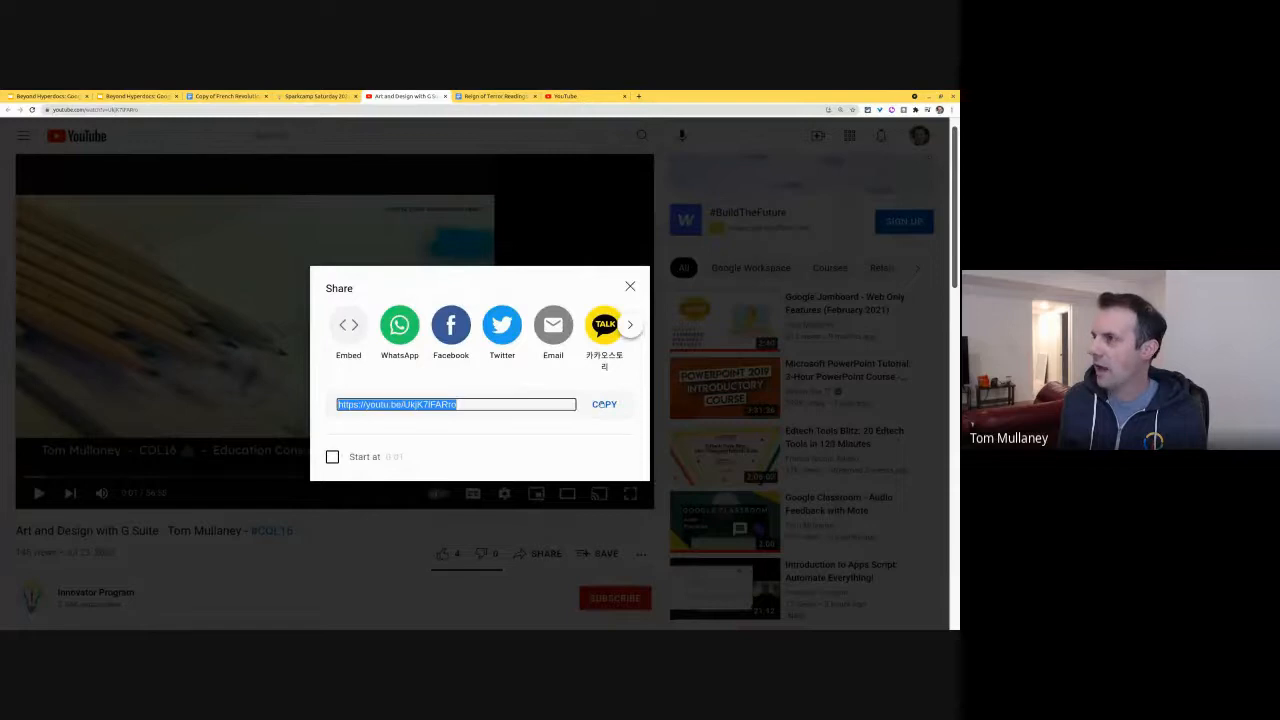
# Paste the video link on a new line below Reign of Terror Readings in the study guide and replace its URL with a titled link
pyautogui.click(226, 96)
pyautogui.press('Return')
pyautogui.press('Return')
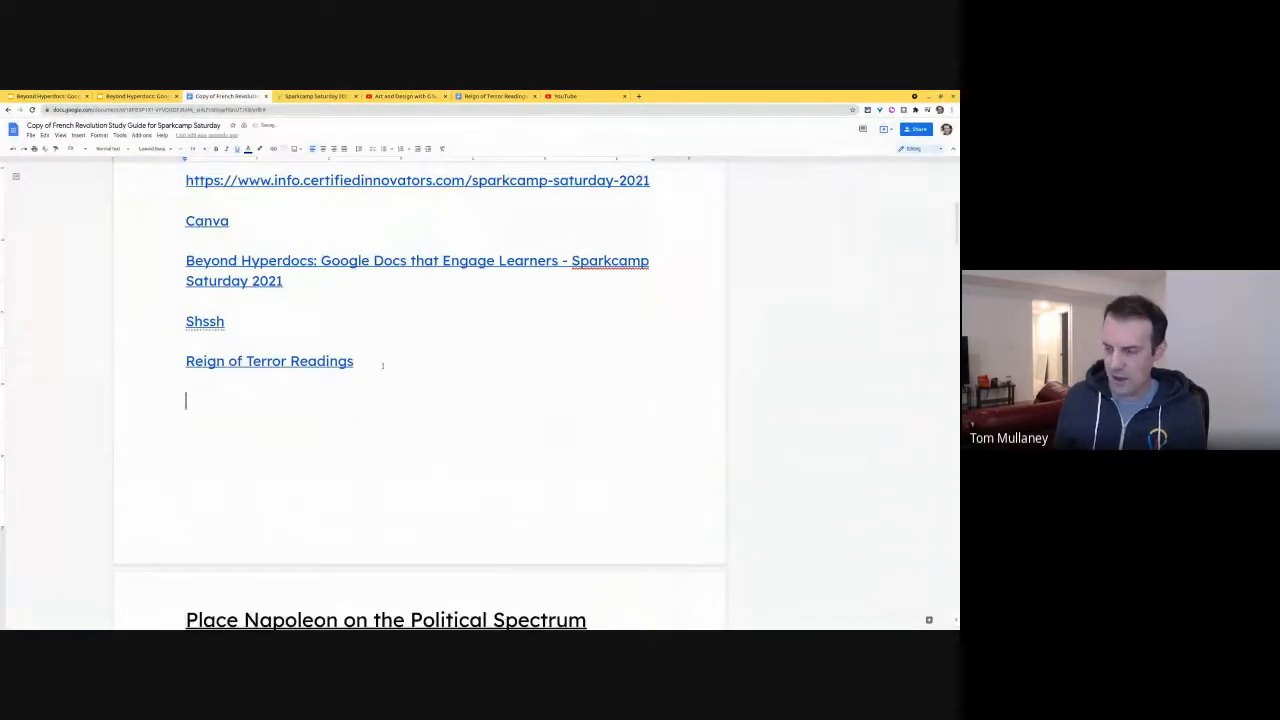
pyautogui.hotkey('ctrl', 'v')
pyautogui.press('Return')
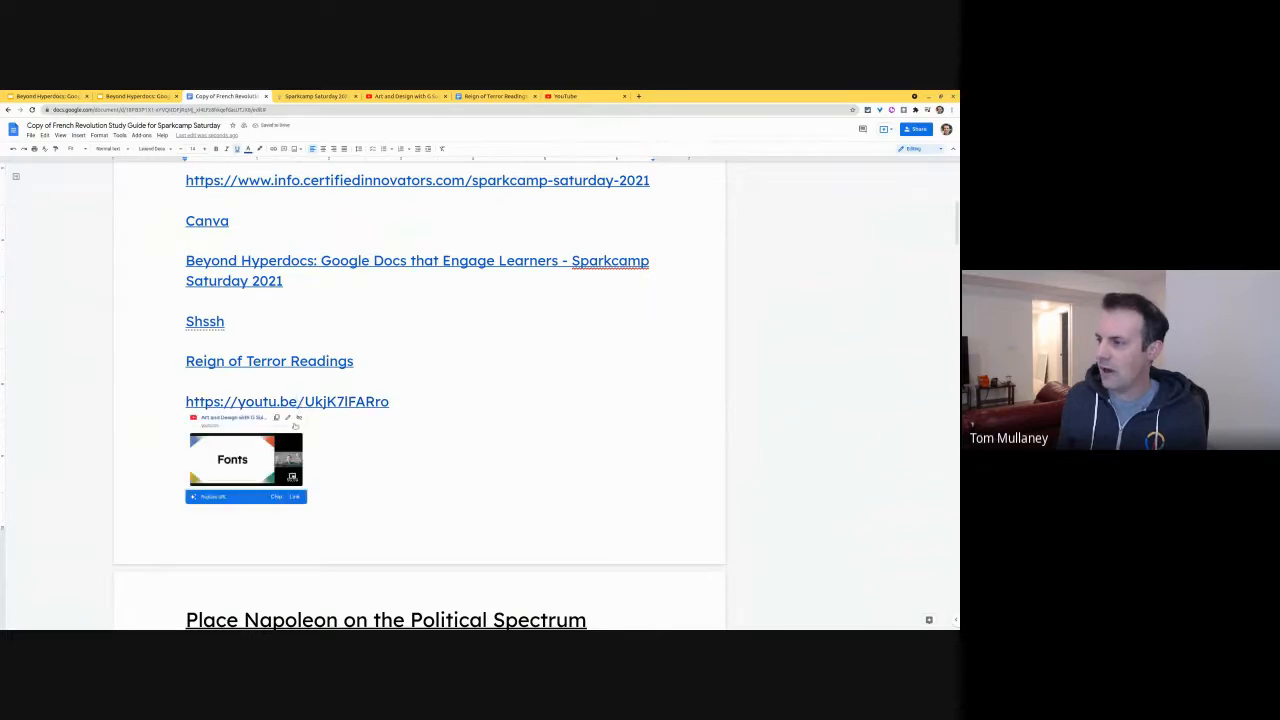
pyautogui.click(294, 497)
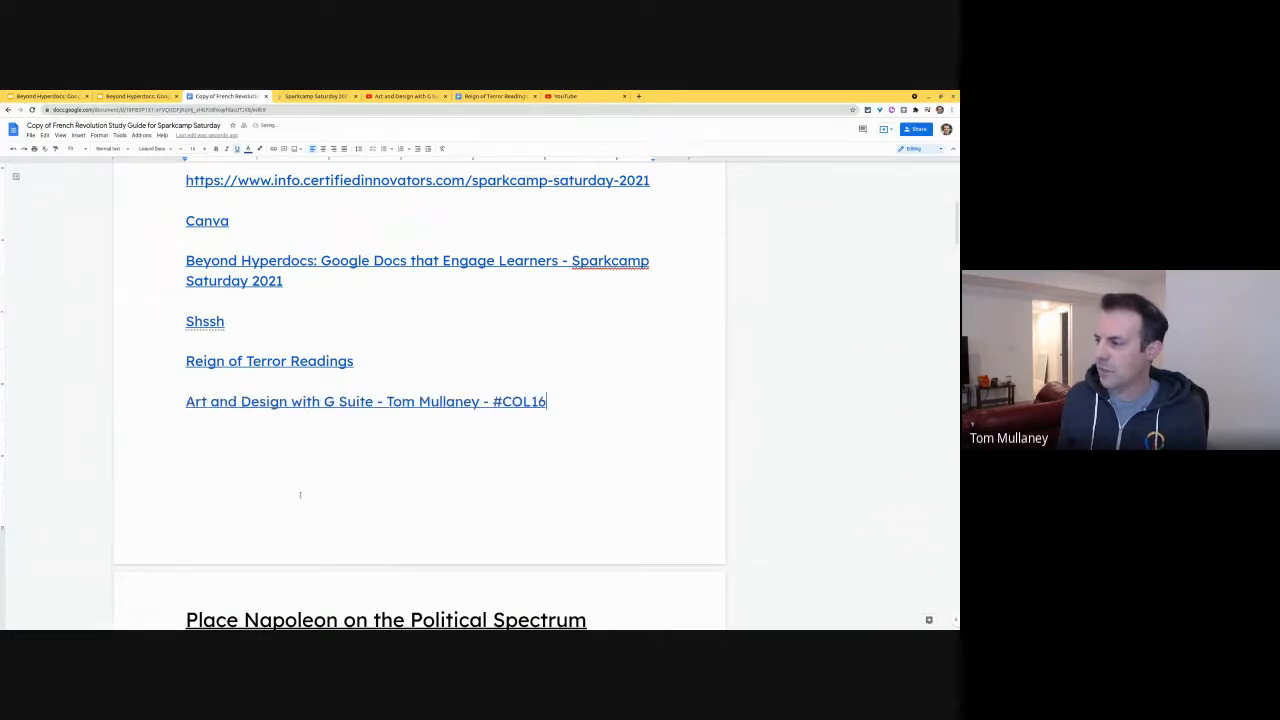
# Play the linked video inside the study guide while adding the text hdhdhd below its link, and pause the video
pyautogui.click(338, 401)
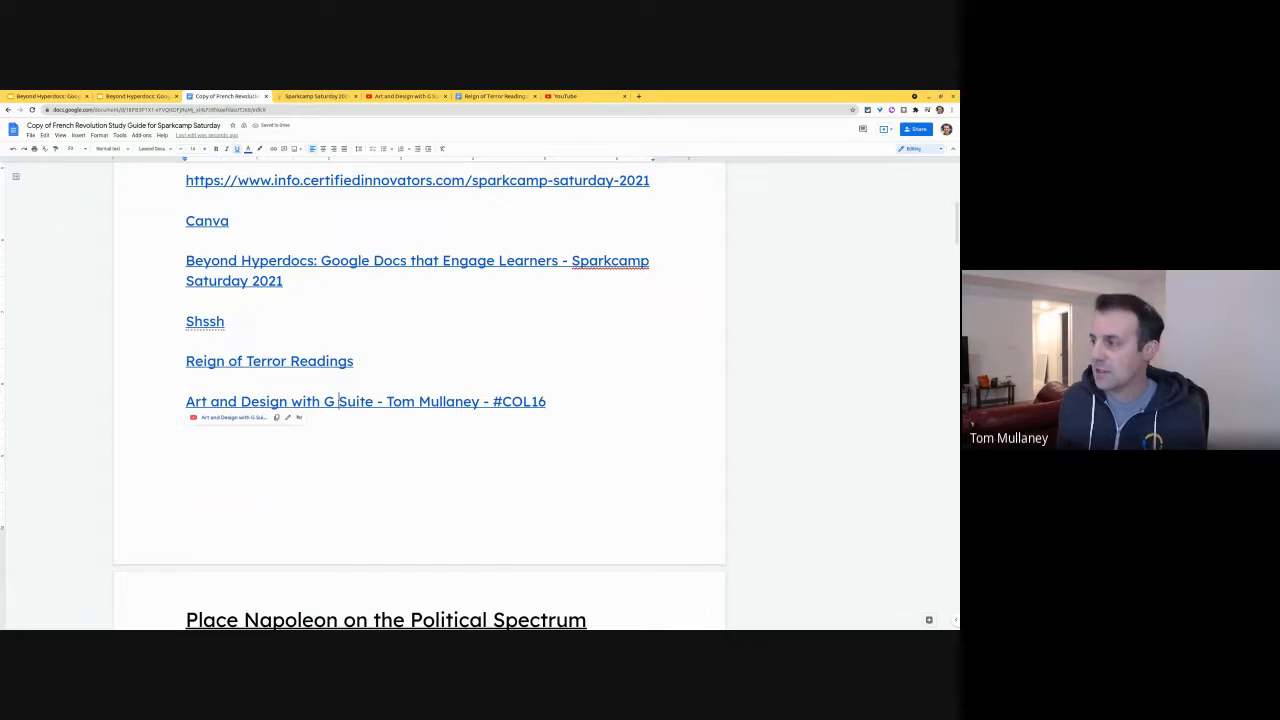
pyautogui.click(278, 469)
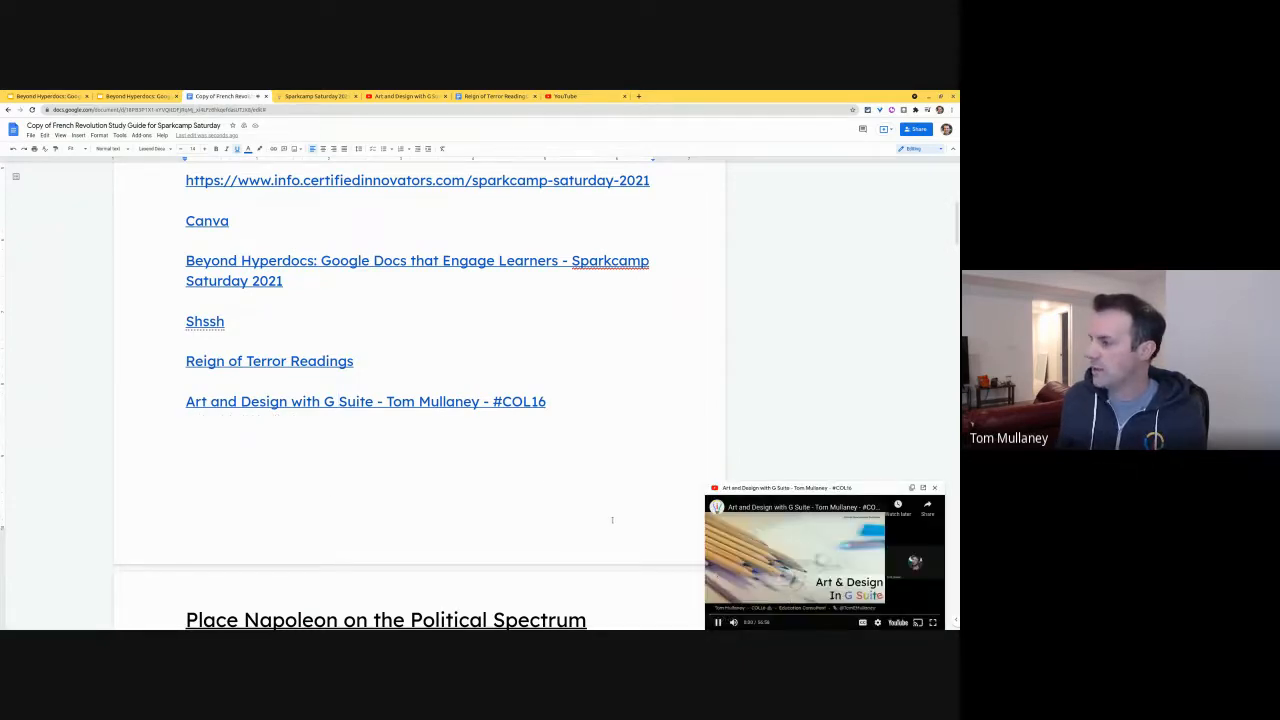
pyautogui.scroll(-2, 612, 519)
pyautogui.click(251, 363)
pyautogui.write('hd')
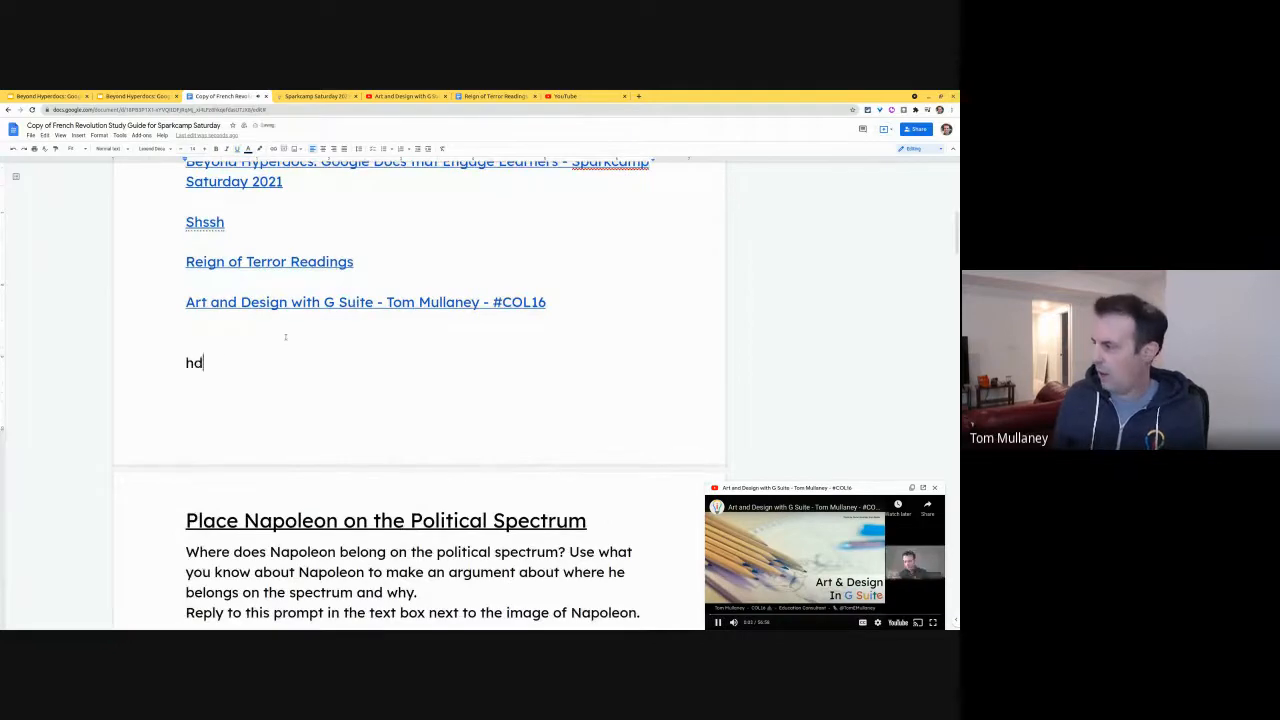
pyautogui.write('hdhd')
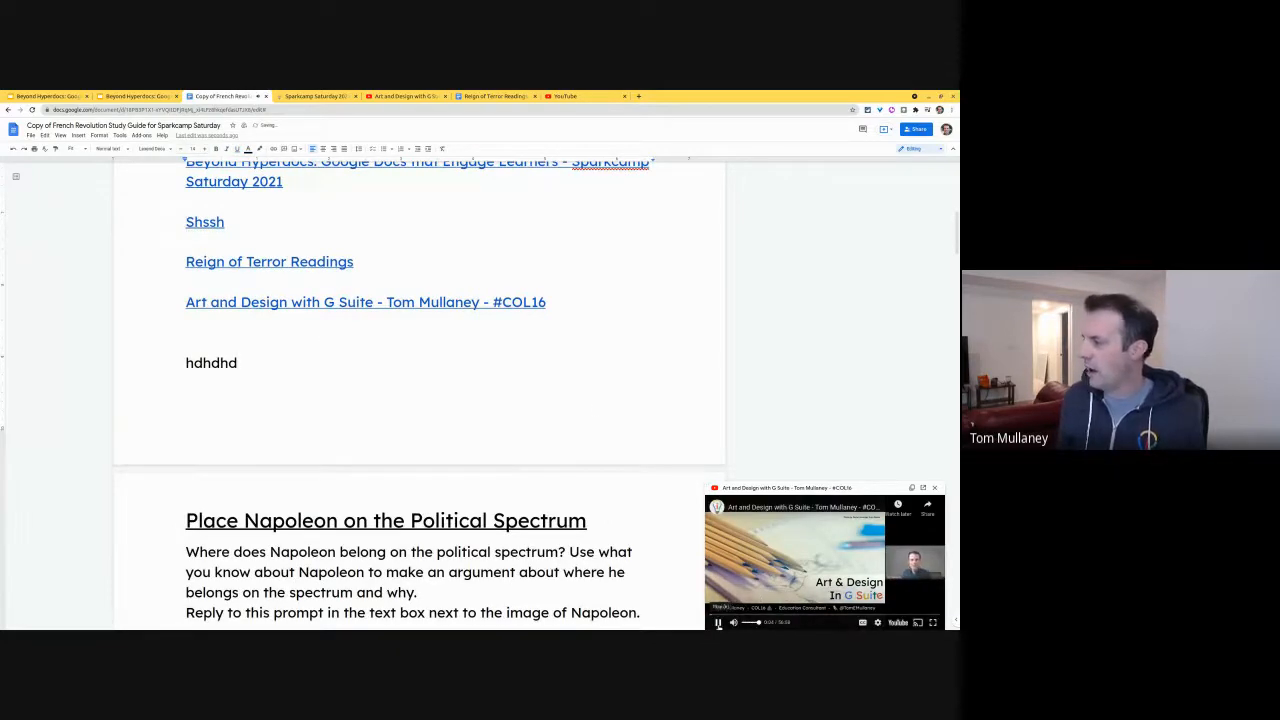
pyautogui.click(718, 622)
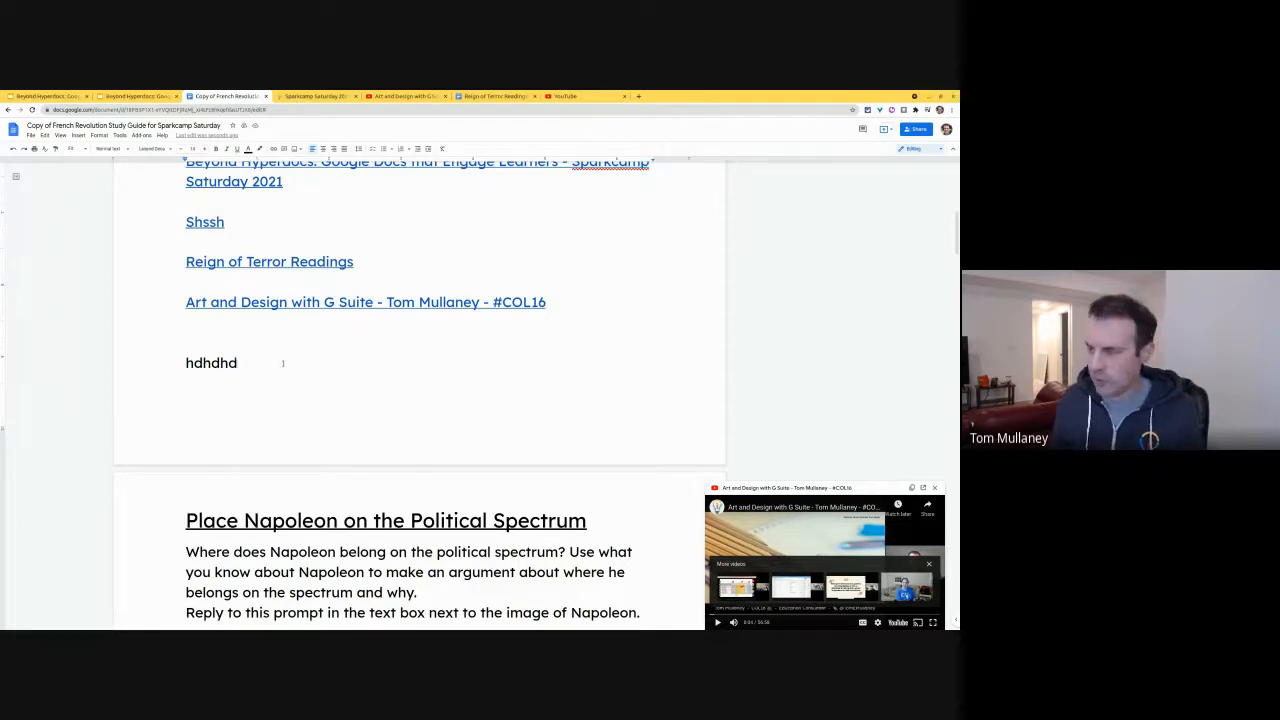
# Browse the @ insert options on the line below the video link and insert a file chip for Demo Copy of French Revolution Study Guide
pyautogui.click(222, 334)
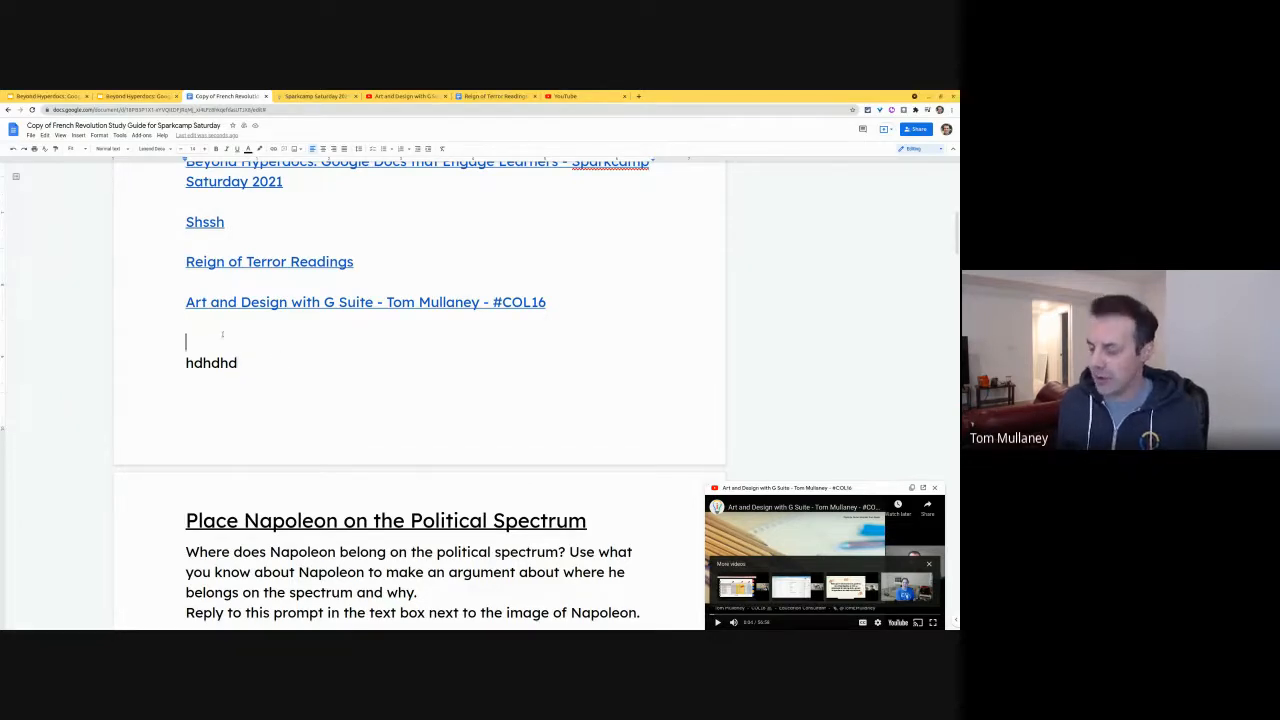
pyautogui.press('Return')
pyautogui.click(222, 334)
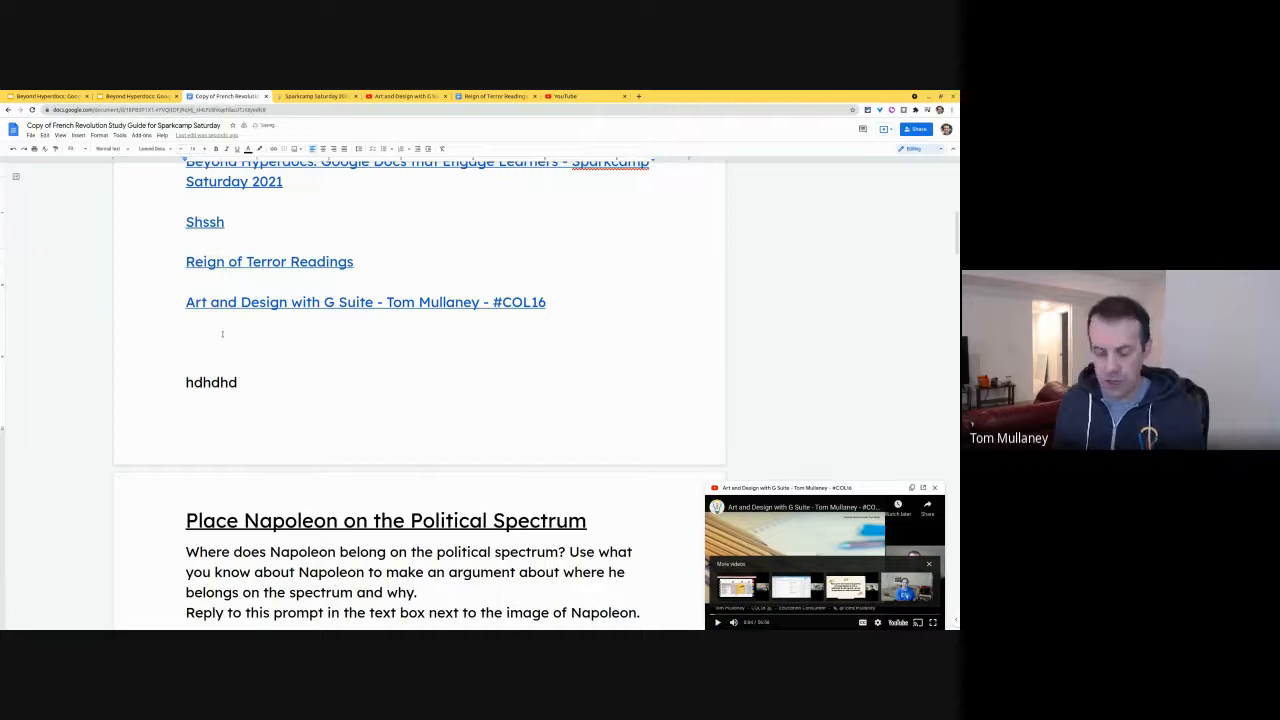
pyautogui.write('@')
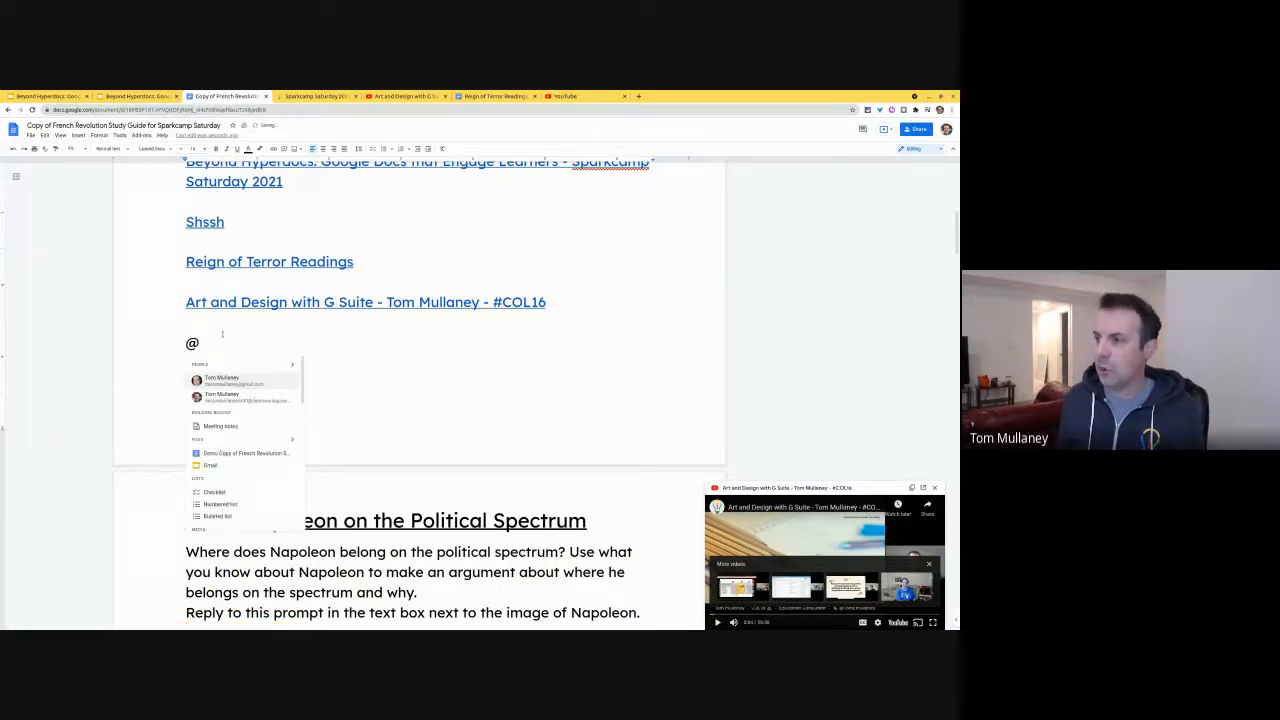
pyautogui.scroll(-3, 229, 421)
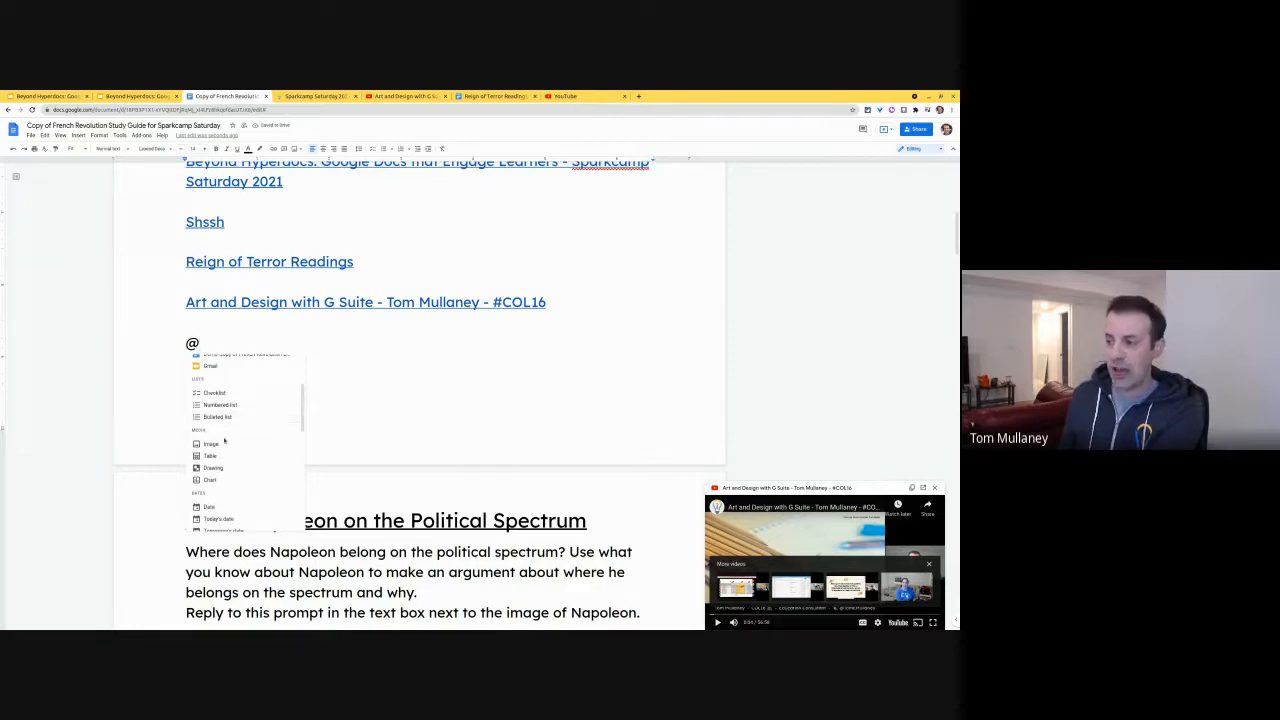
pyautogui.scroll(-2, 226, 430)
pyautogui.scroll(-1, 221, 439)
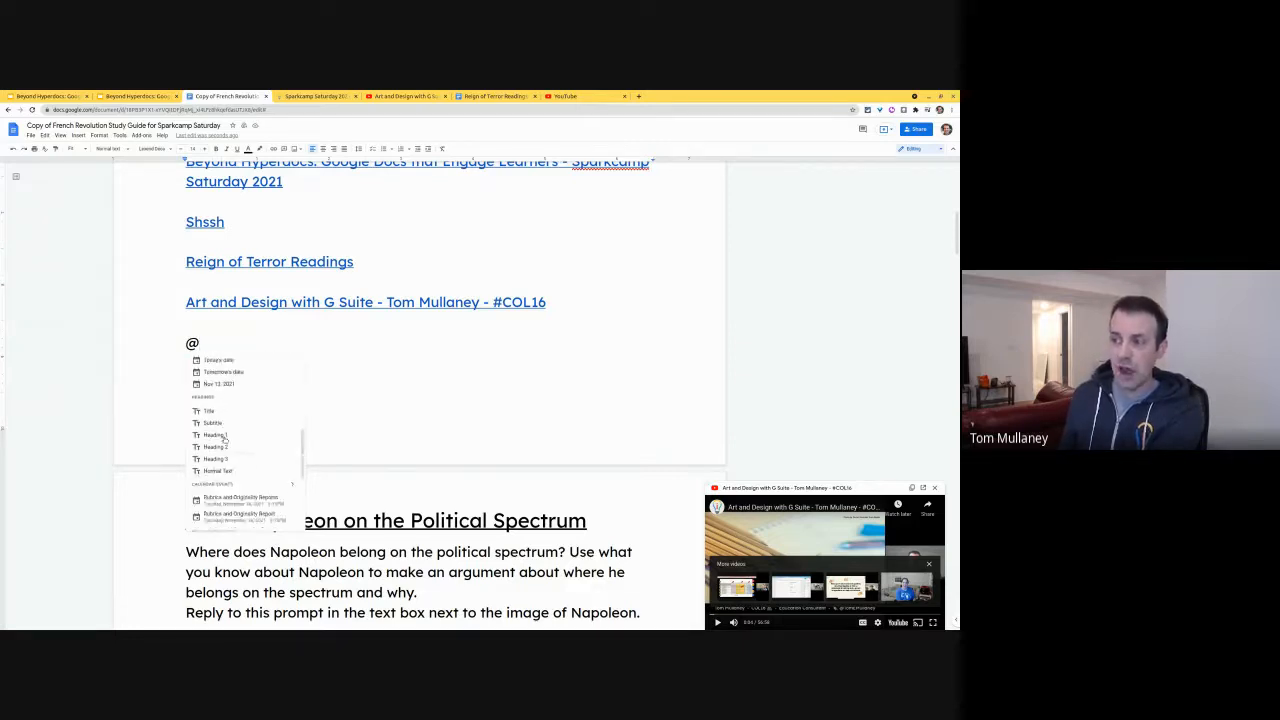
pyautogui.scroll(4, 224, 440)
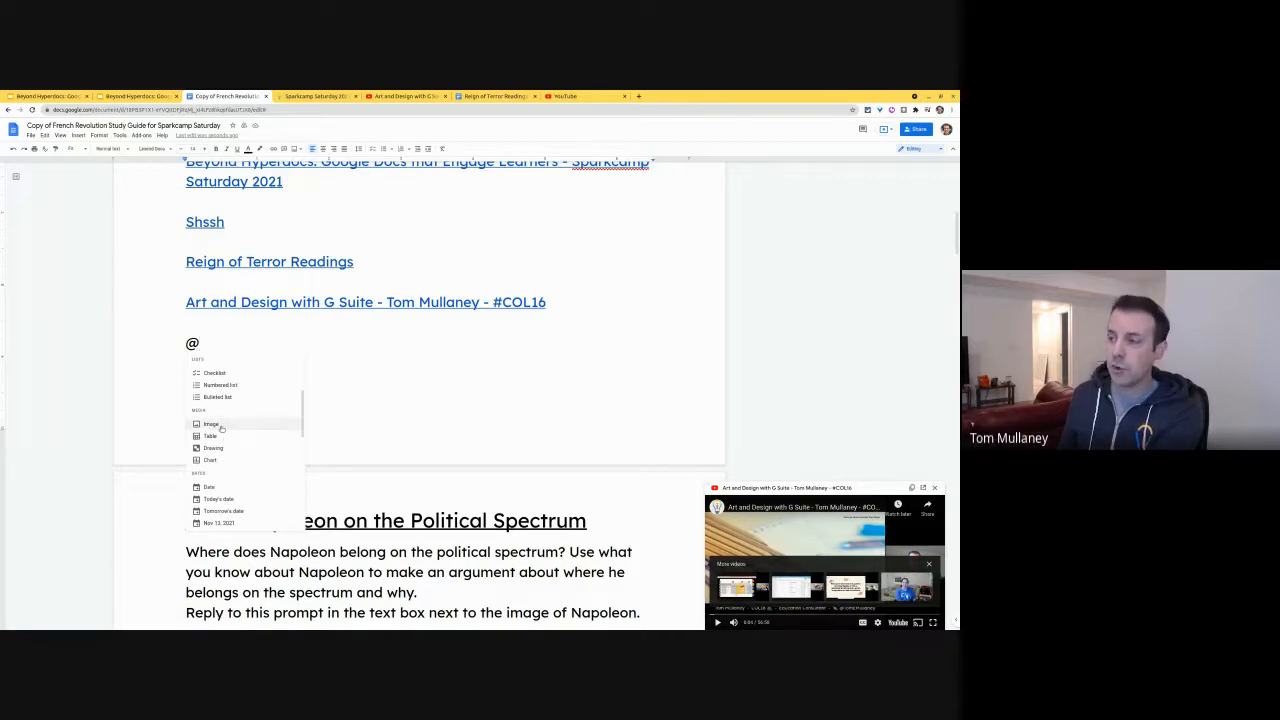
pyautogui.scroll(3, 221, 428)
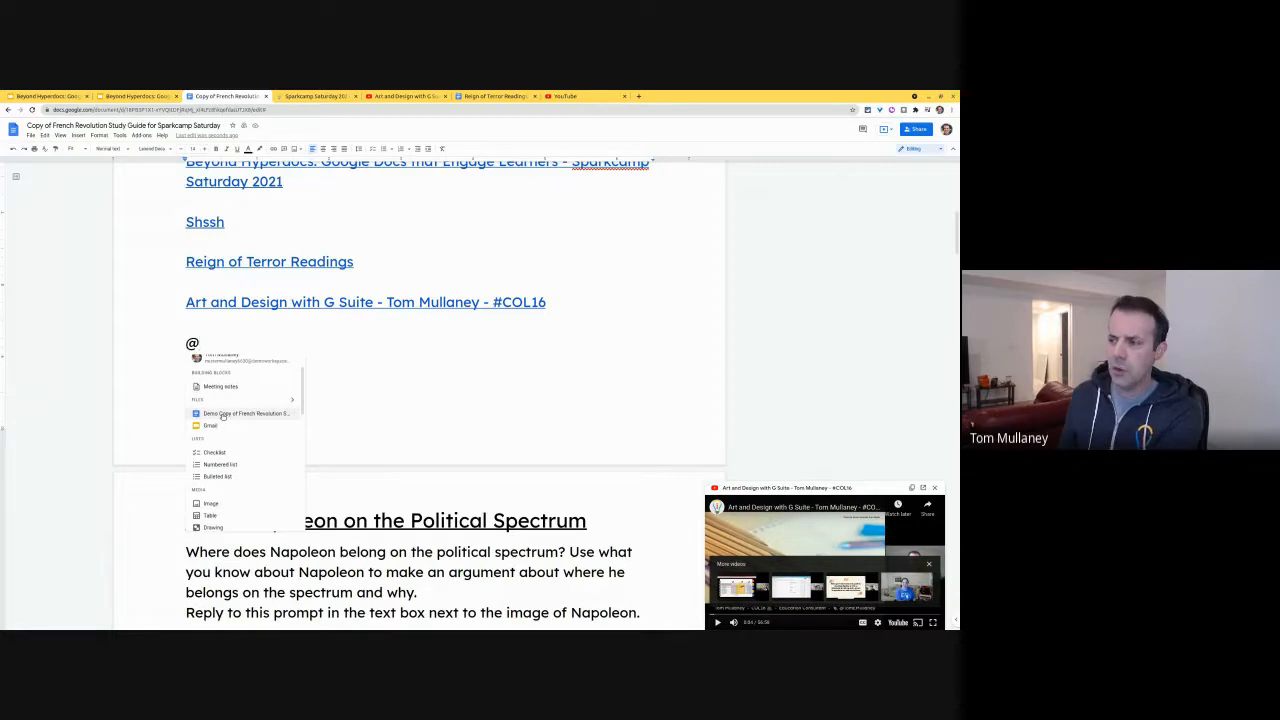
pyautogui.click(222, 414)
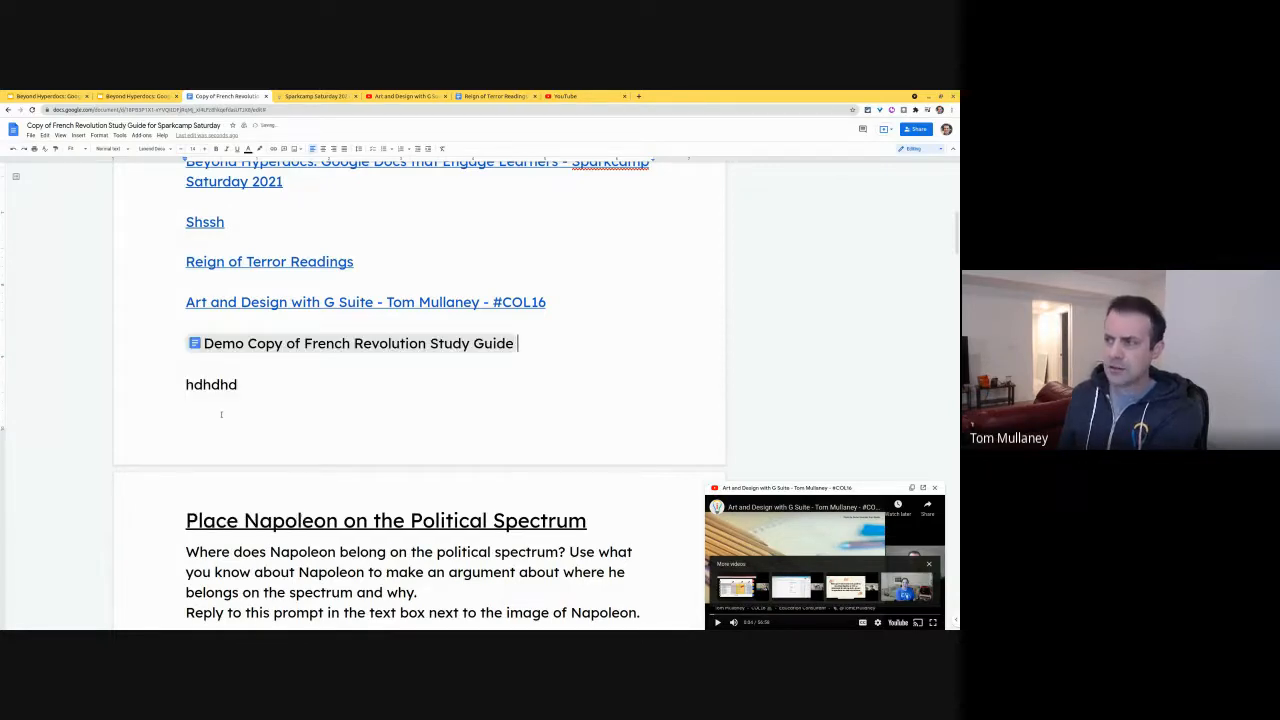
# Copy the Beyond Hyperdocs presentation's share link, paste it on a new line below the study guide's file chip, and convert it to a chip
pyautogui.click(172, 97)
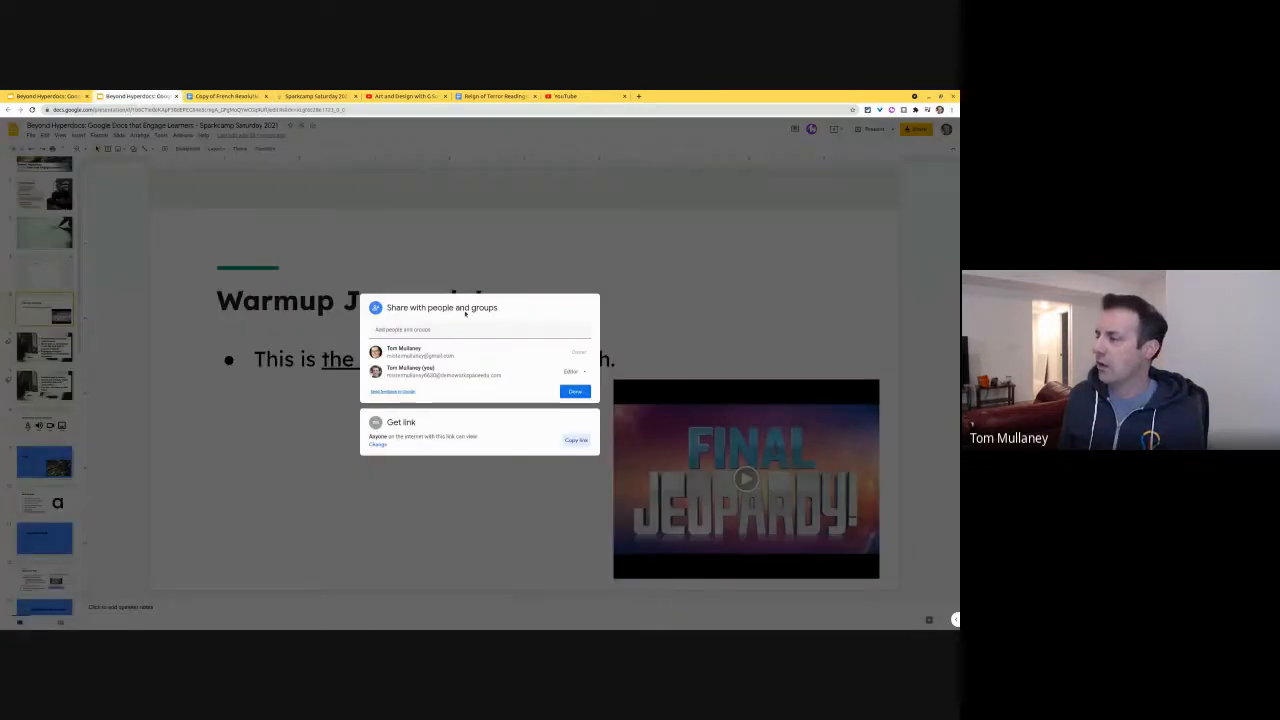
pyautogui.click(577, 439)
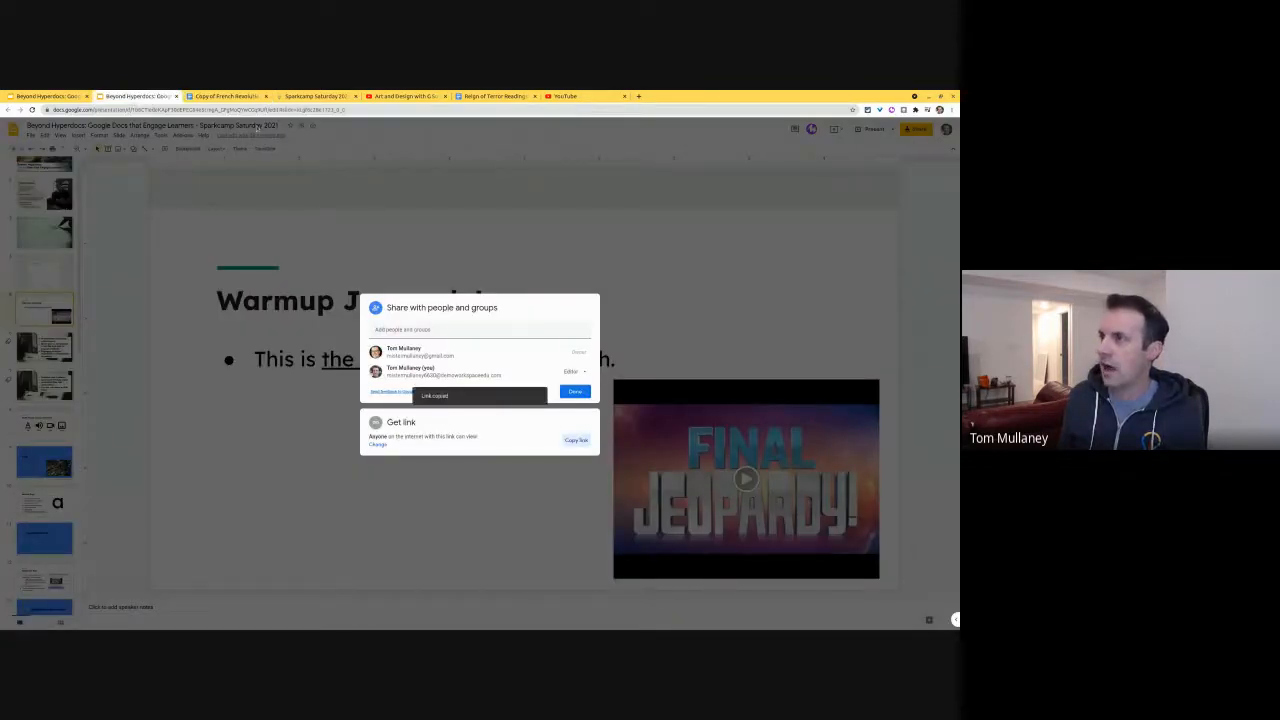
pyautogui.click(232, 96)
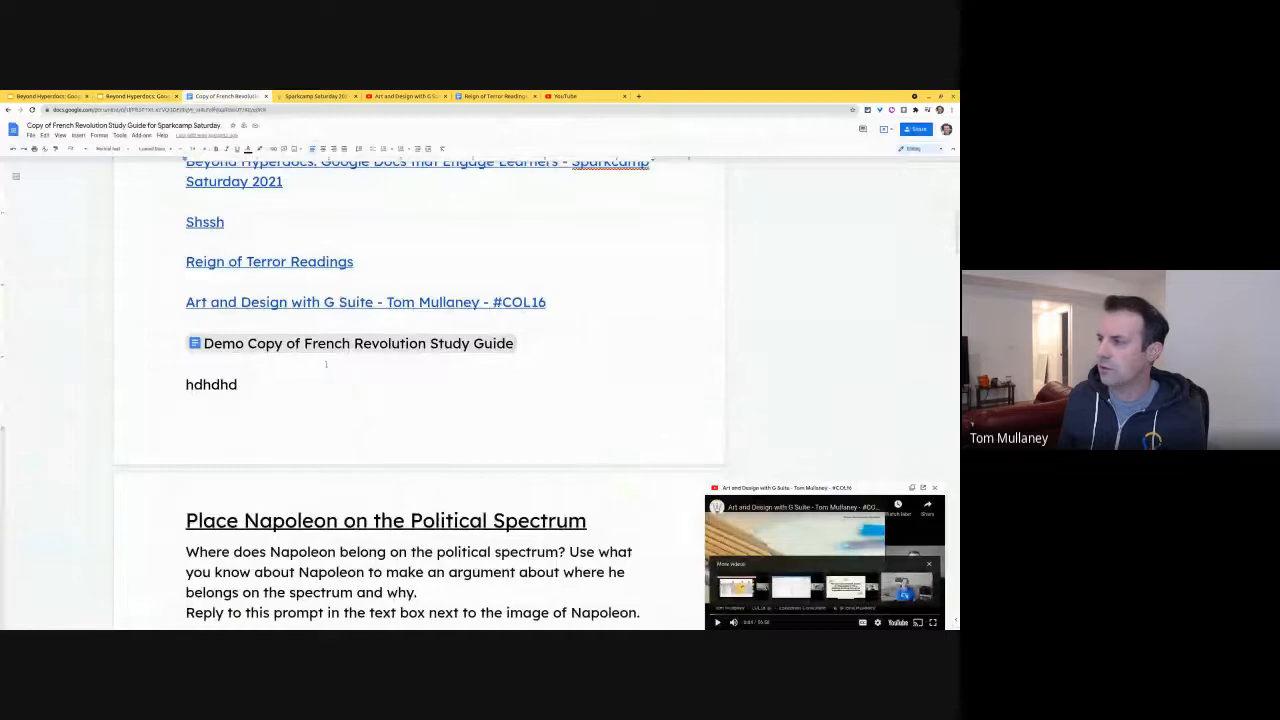
pyautogui.press('Return')
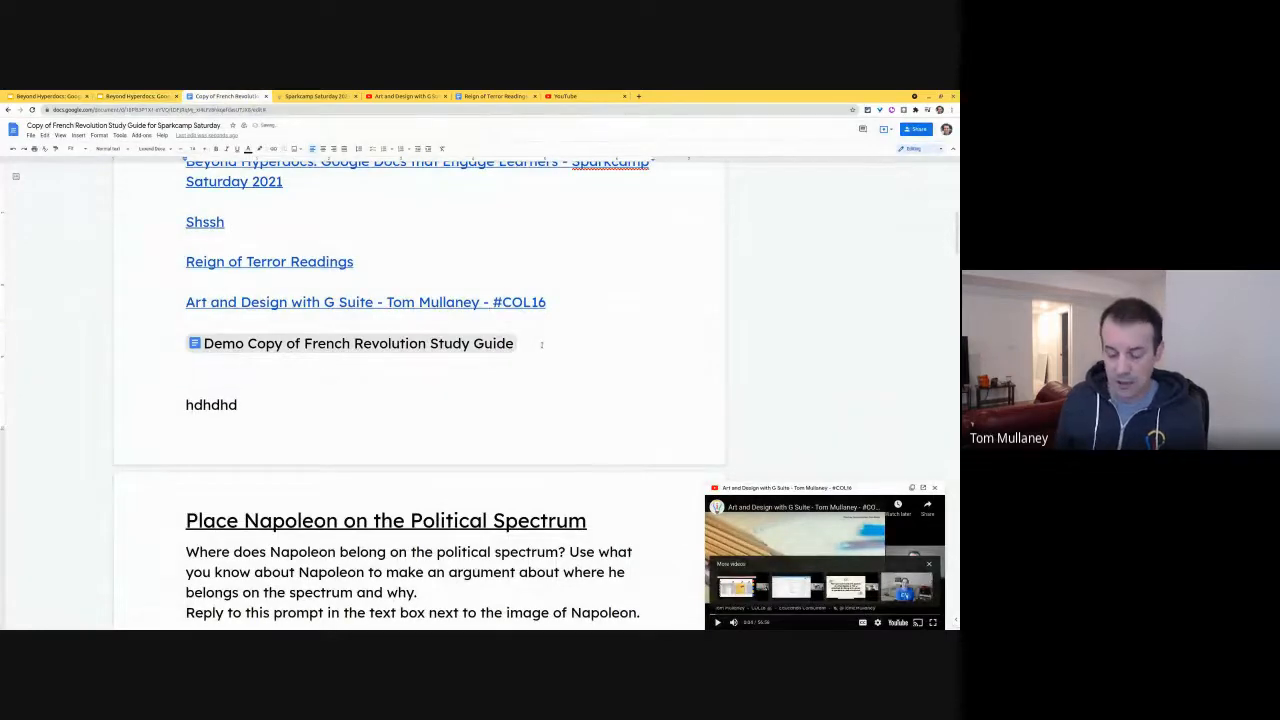
pyautogui.hotkey('ctrl', 'v')
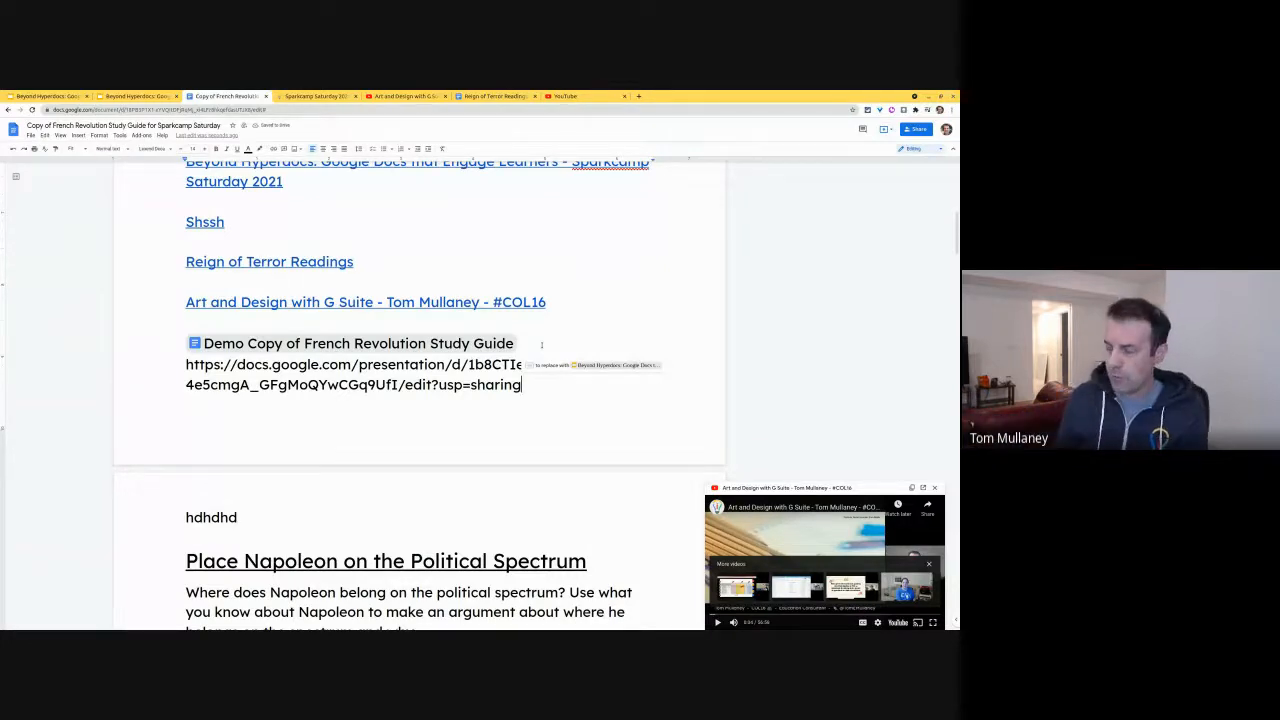
pyautogui.press('Return')
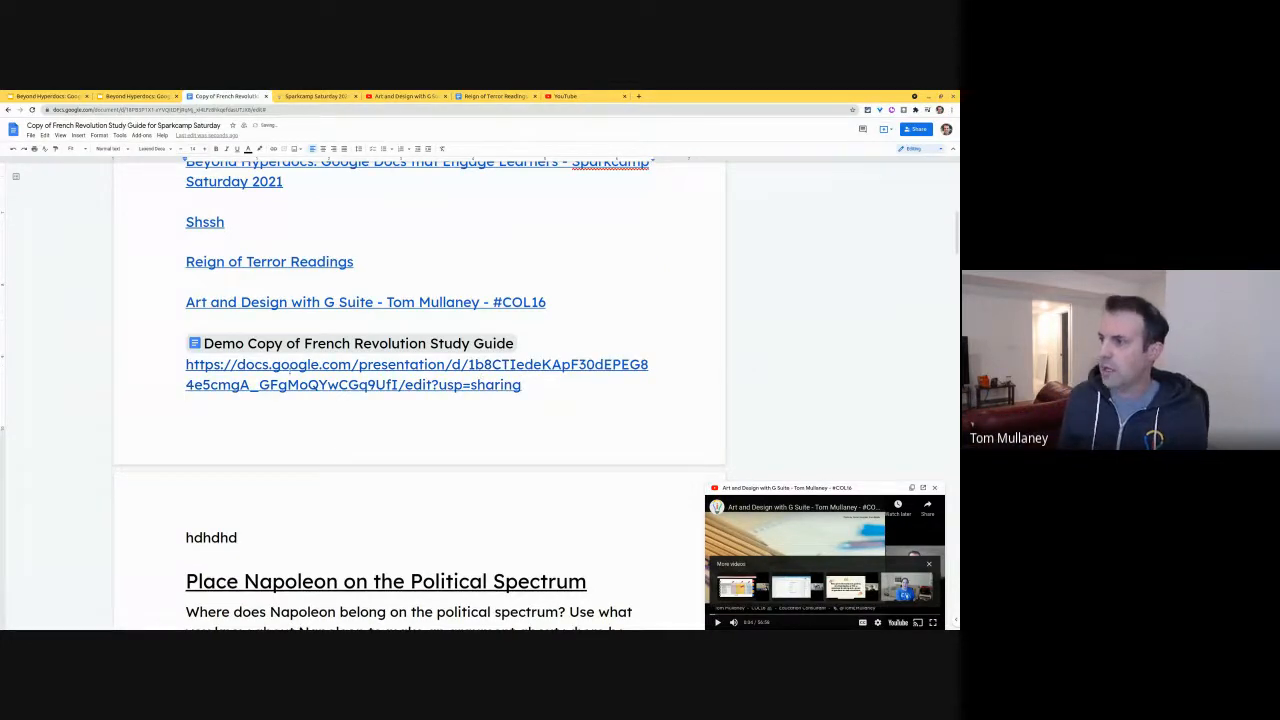
pyautogui.click(290, 364)
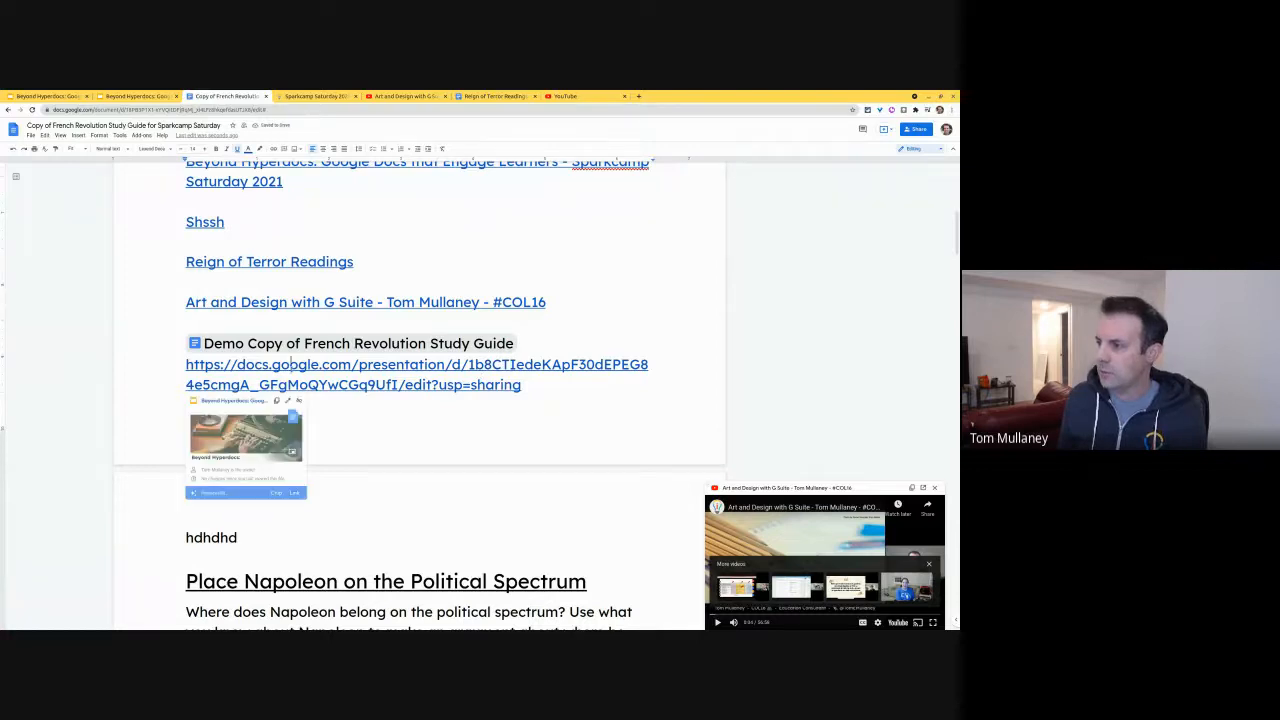
pyautogui.click(279, 493)
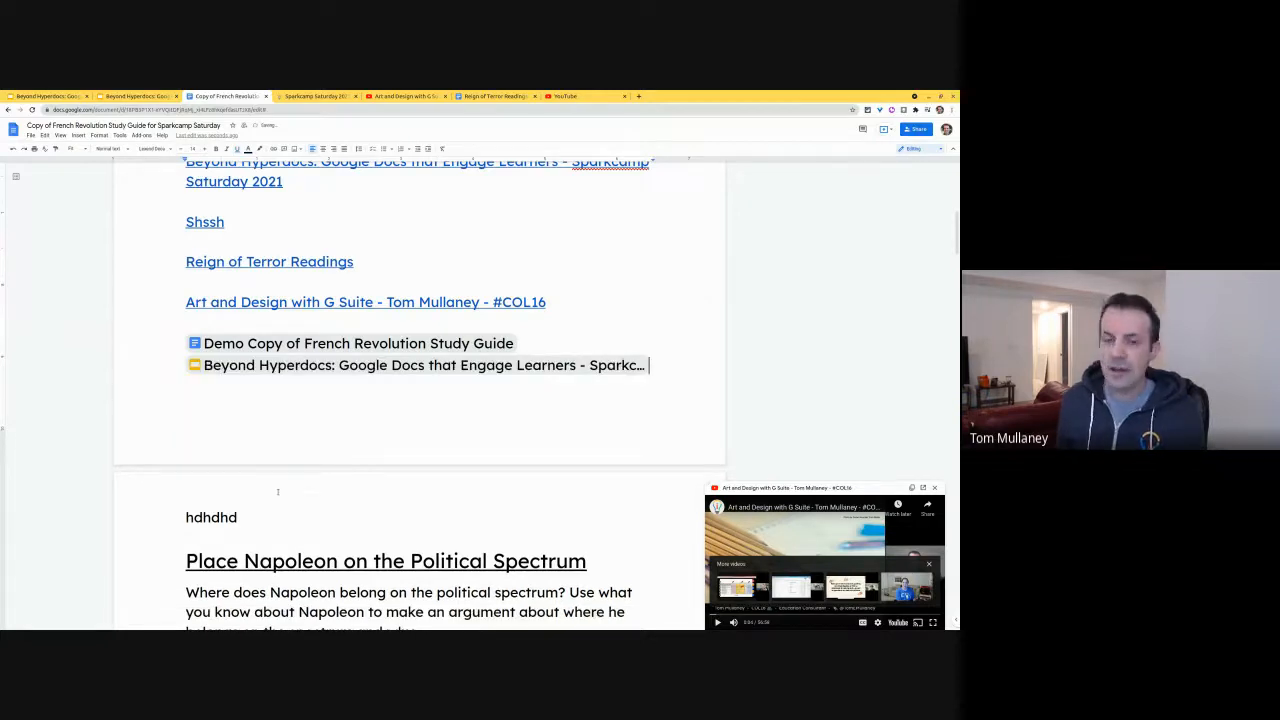
# Copy the Art and Design with G Suite video link from YouTube, paste it below the presentation chip, convert it to a chip and preview it
pyautogui.click(420, 96)
pyautogui.click(604, 404)
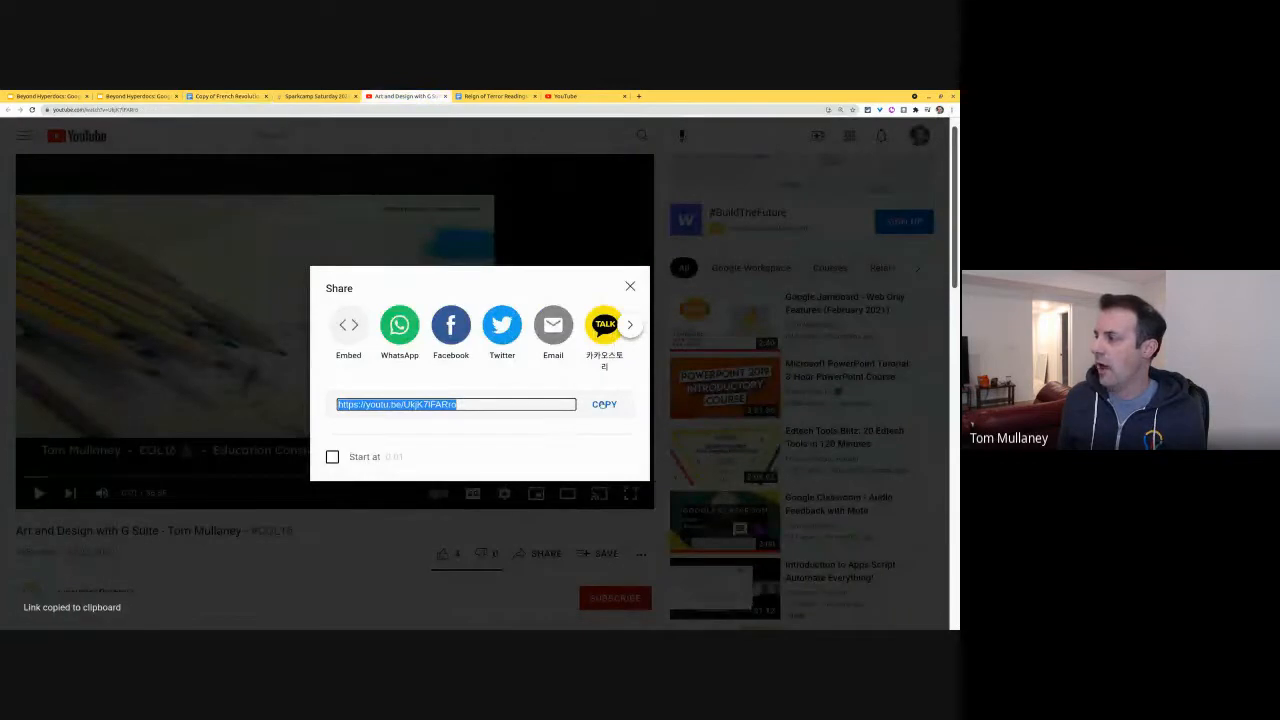
pyautogui.click(240, 96)
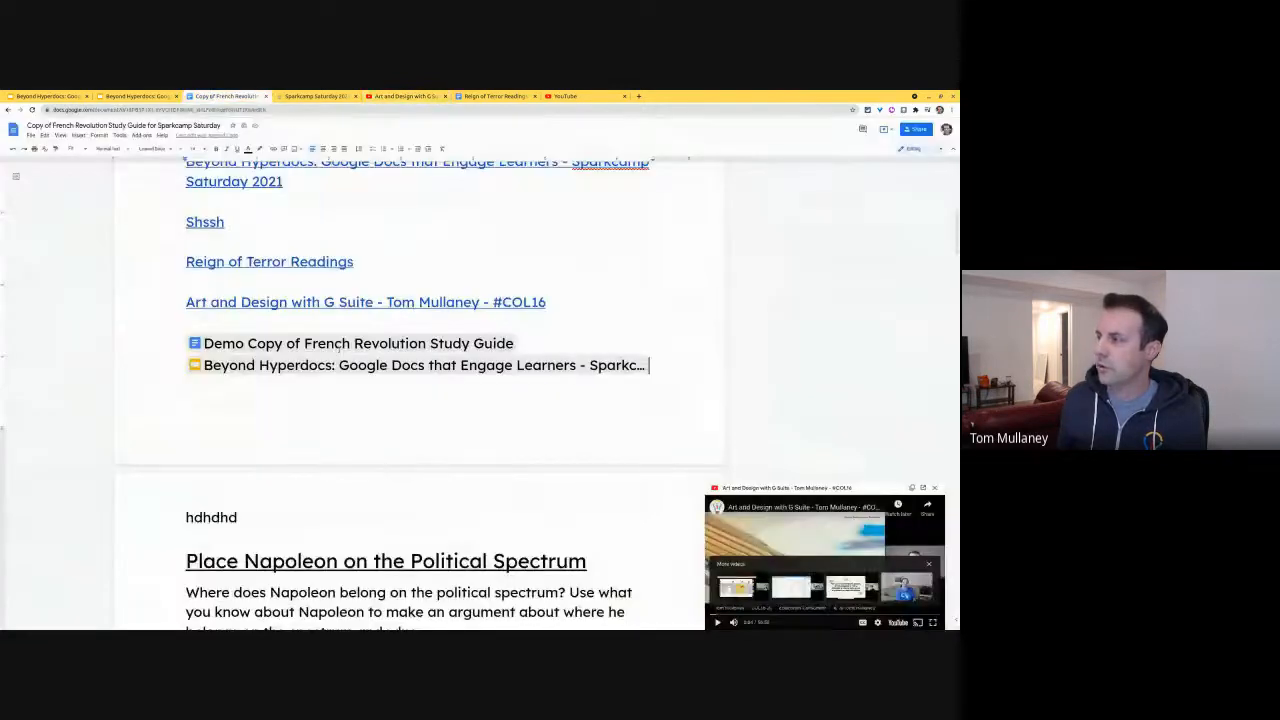
pyautogui.press('Return')
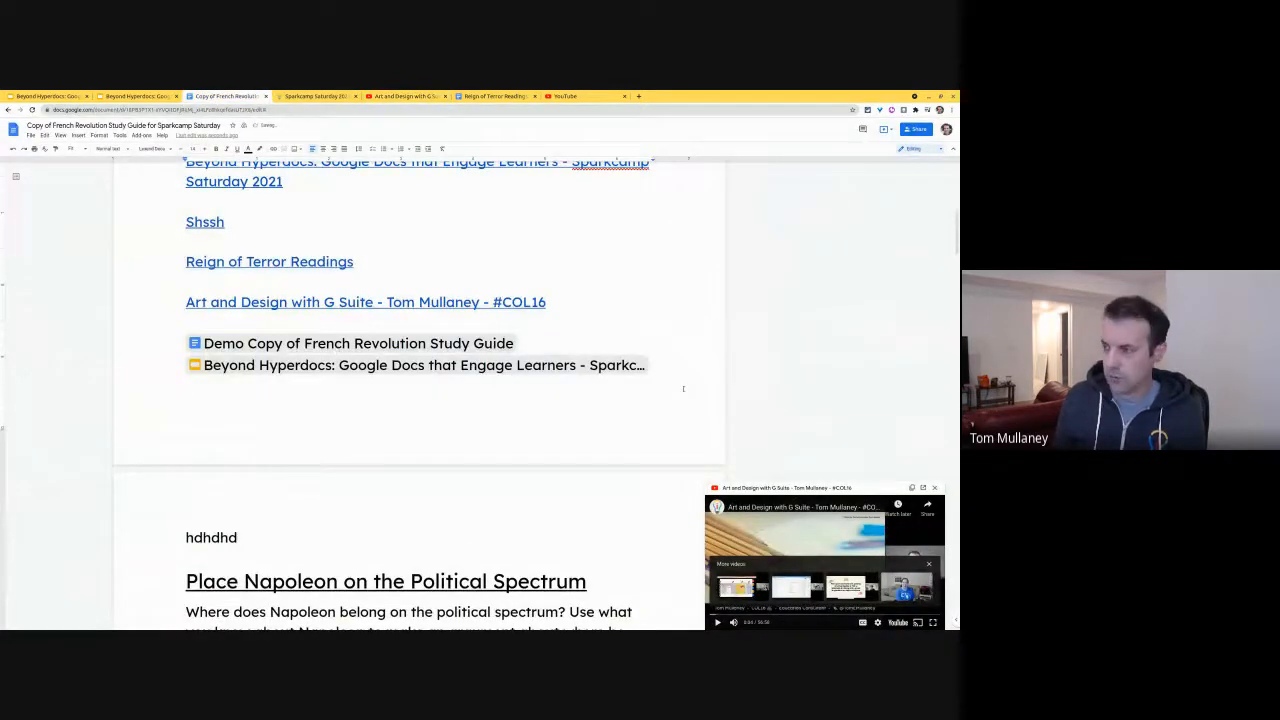
pyautogui.hotkey('ctrl', 'v')
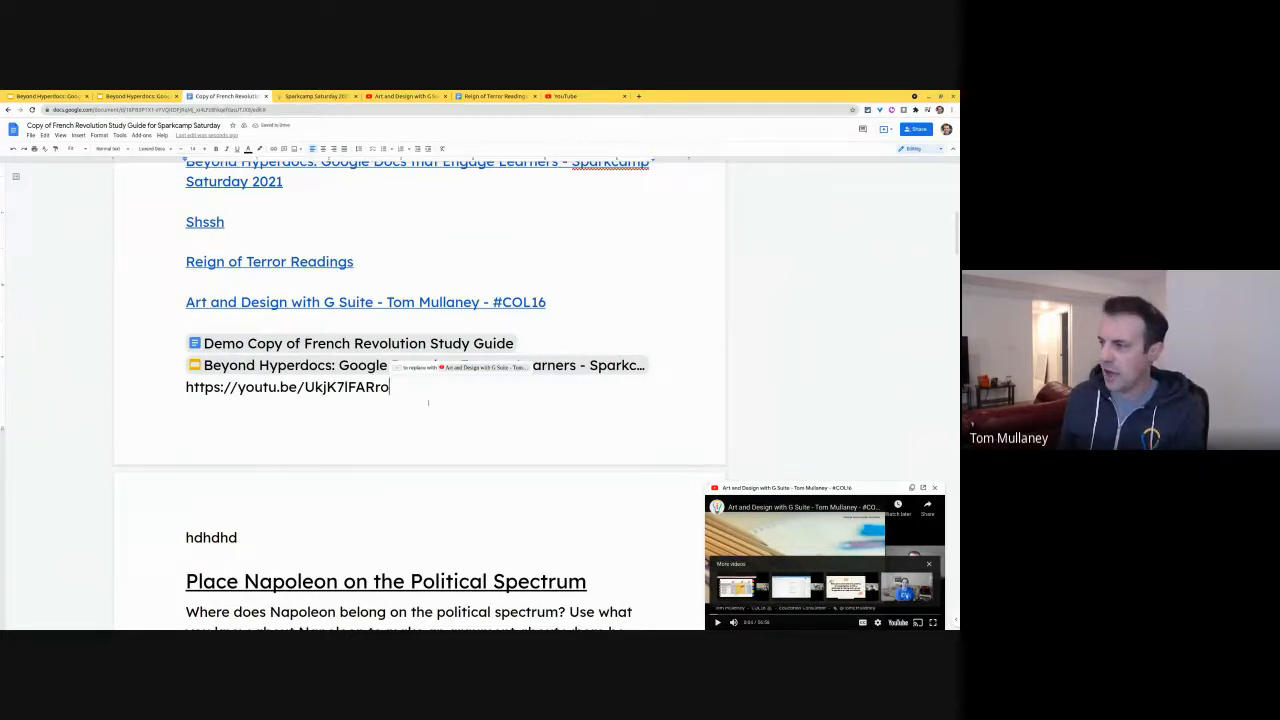
pyautogui.press('Return')
pyautogui.click(366, 388)
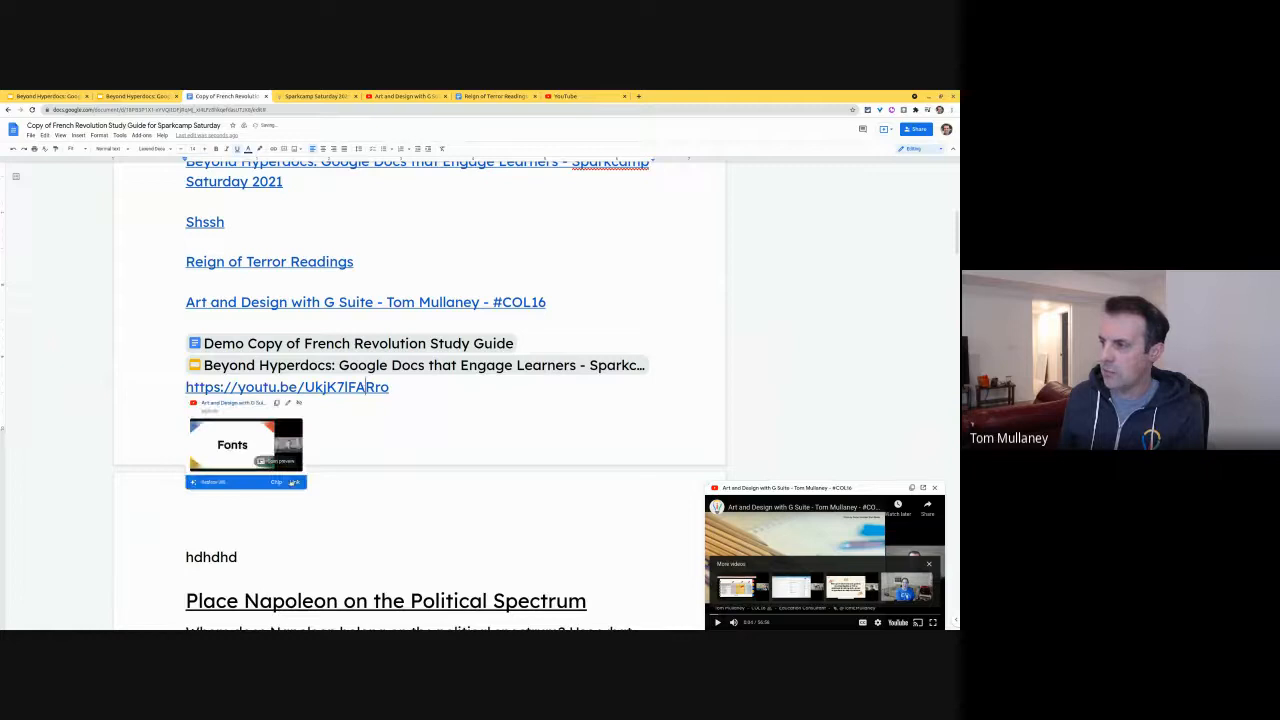
pyautogui.click(276, 482)
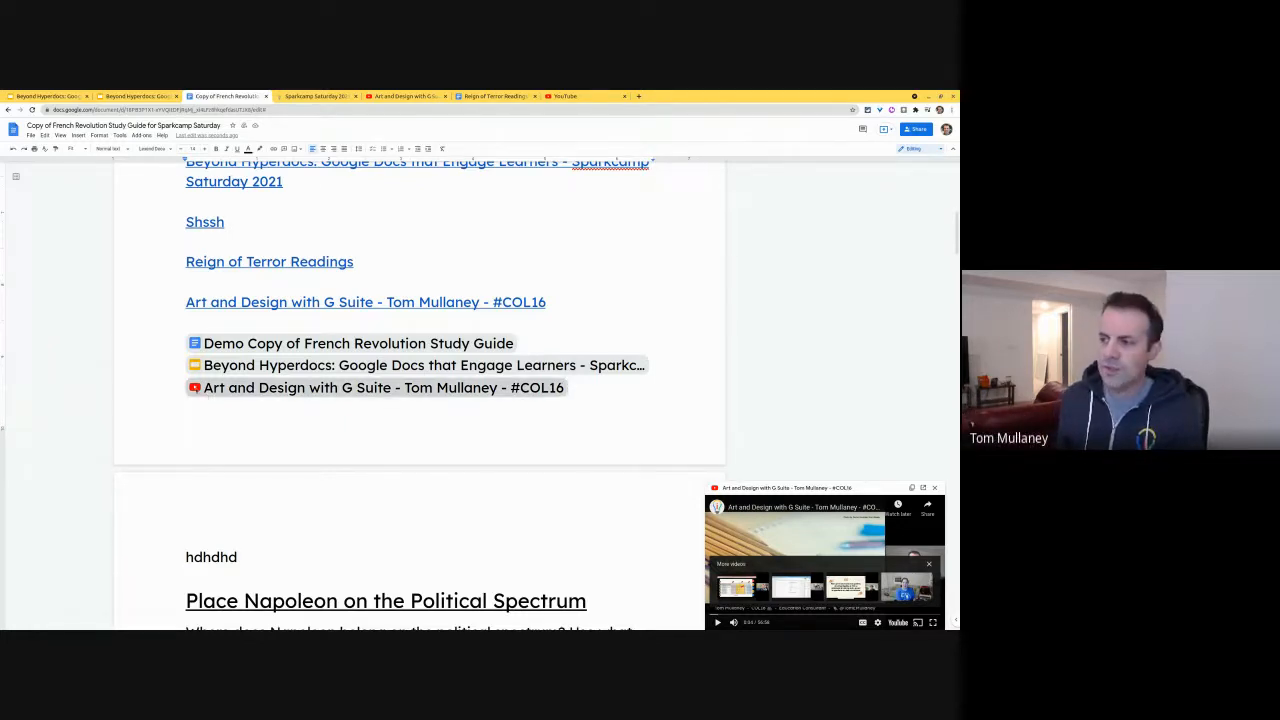
pyautogui.moveTo(196, 389)
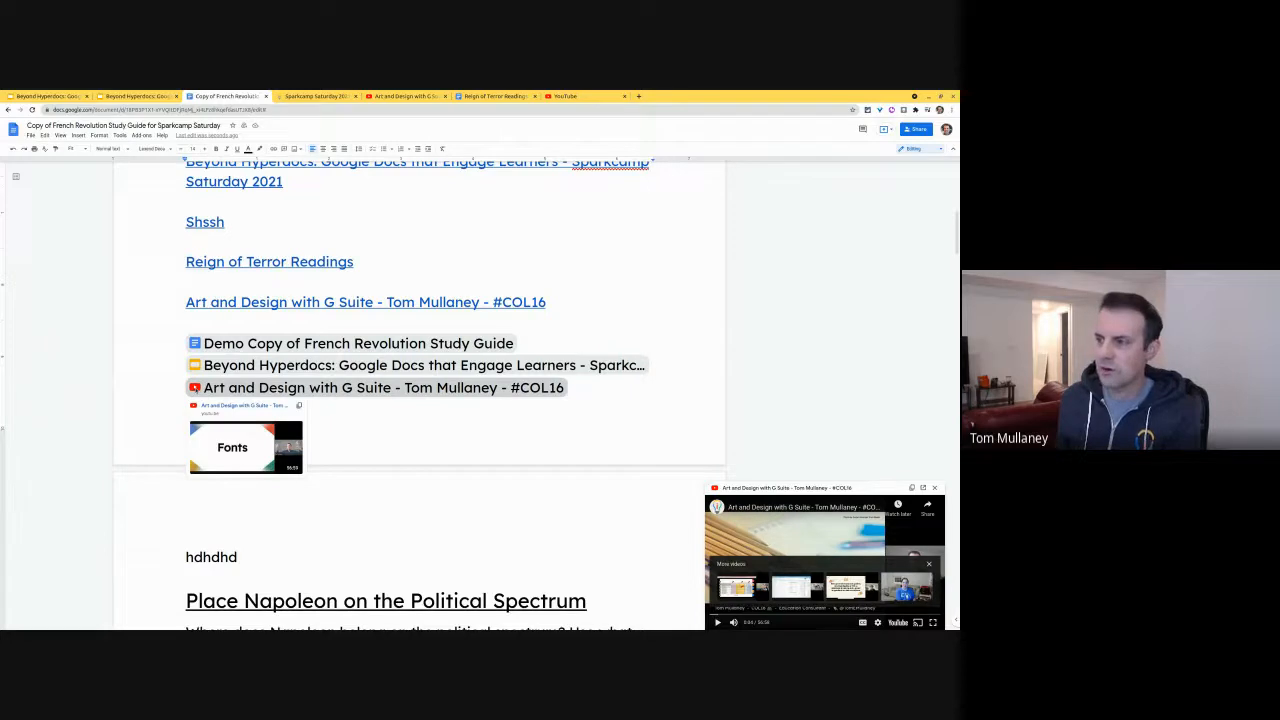